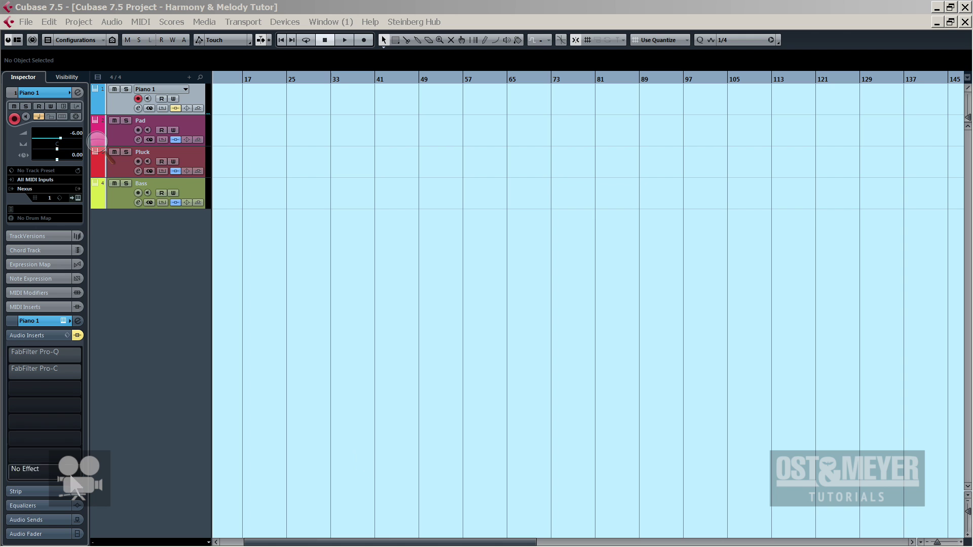
# - Create an empty part from bar 1 to about bar 63 on the Piano 1 track and open it in the Key Editor
pyautogui.click(280, 104)
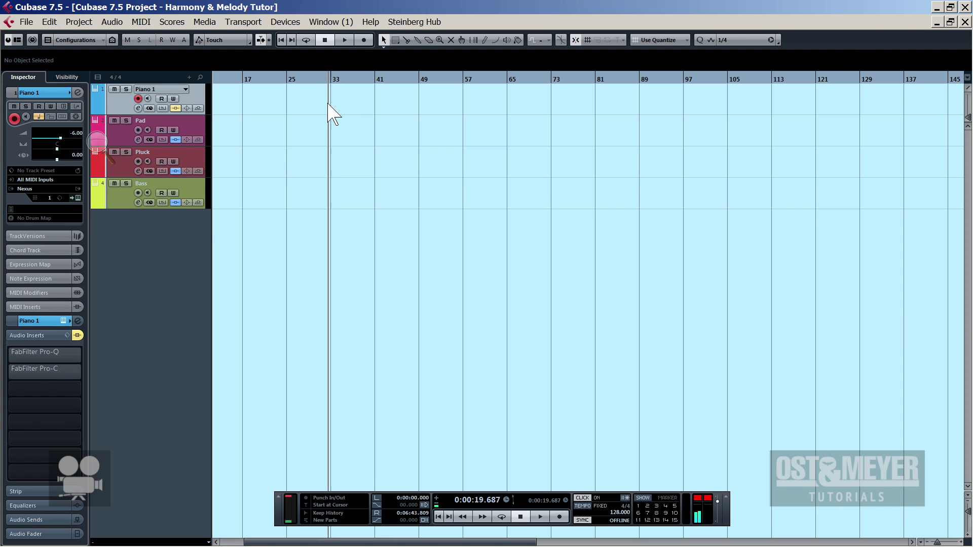
pyautogui.moveTo(324, 101)
pyautogui.mouseDown()
pyautogui.moveTo(388, 98)
pyautogui.moveTo(185, 104)
pyautogui.moveTo(561, 108)
pyautogui.mouseUp()
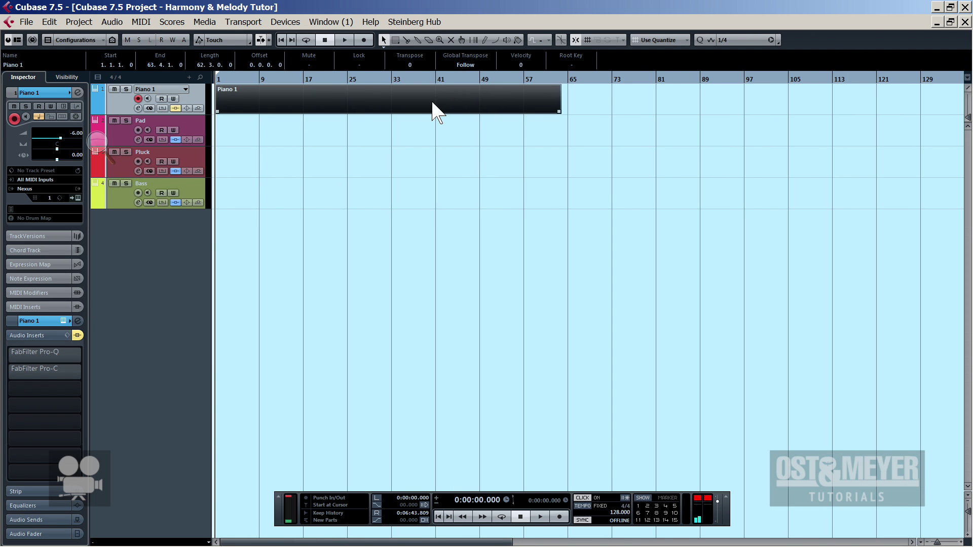
pyautogui.doubleClick(434, 108)
# - Enter a C3 note filling bar 1 and add a copy of it at D#3
pyautogui.scroll(2, 130, 294)
pyautogui.scroll(-4, 108, 309)
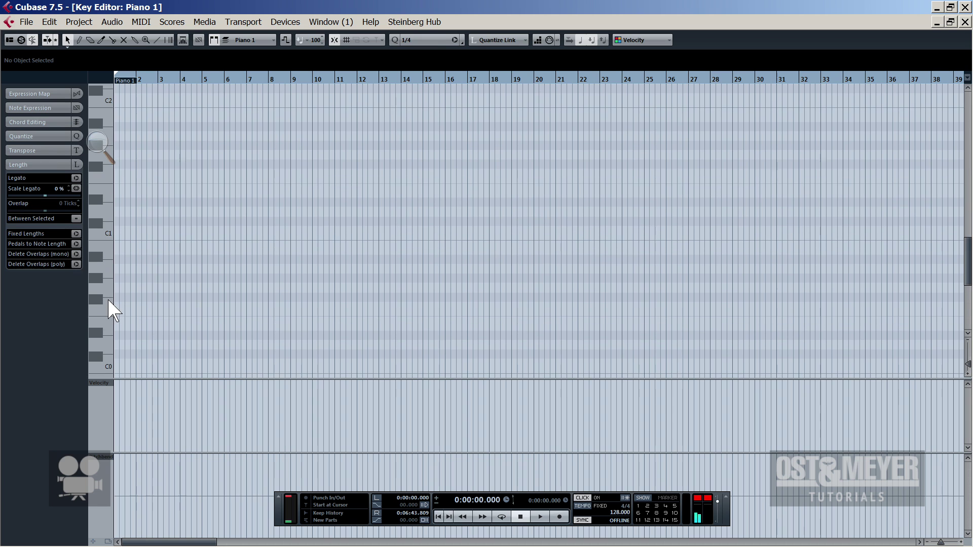
pyautogui.scroll(9, 111, 283)
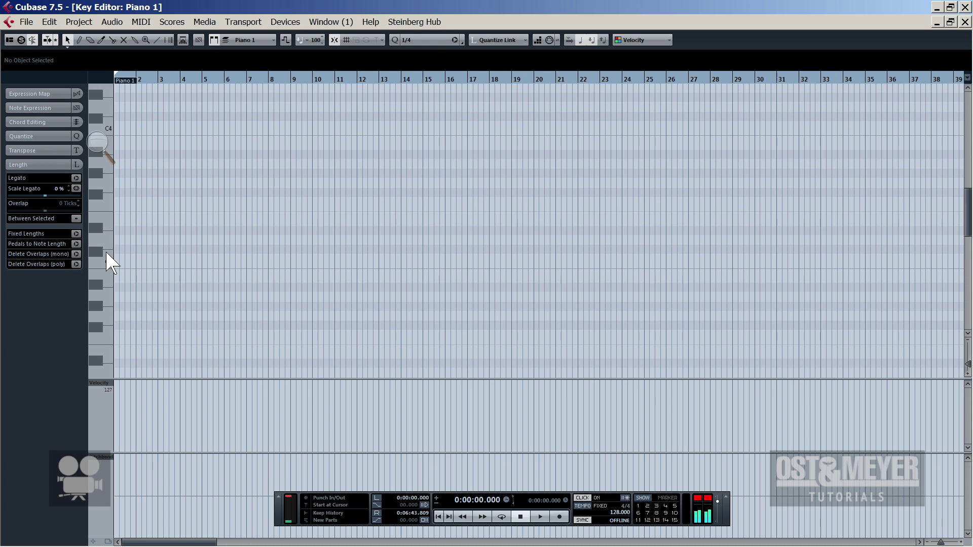
pyautogui.keyDown('alt'); pyautogui.click(145, 258); pyautogui.keyUp('alt')
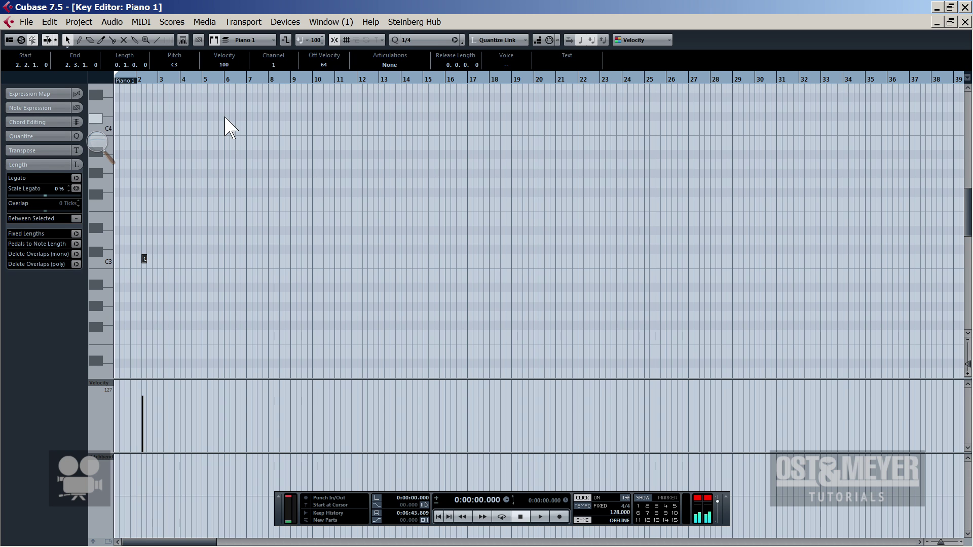
pyautogui.press('h')
pyautogui.press('h')
pyautogui.press('h')
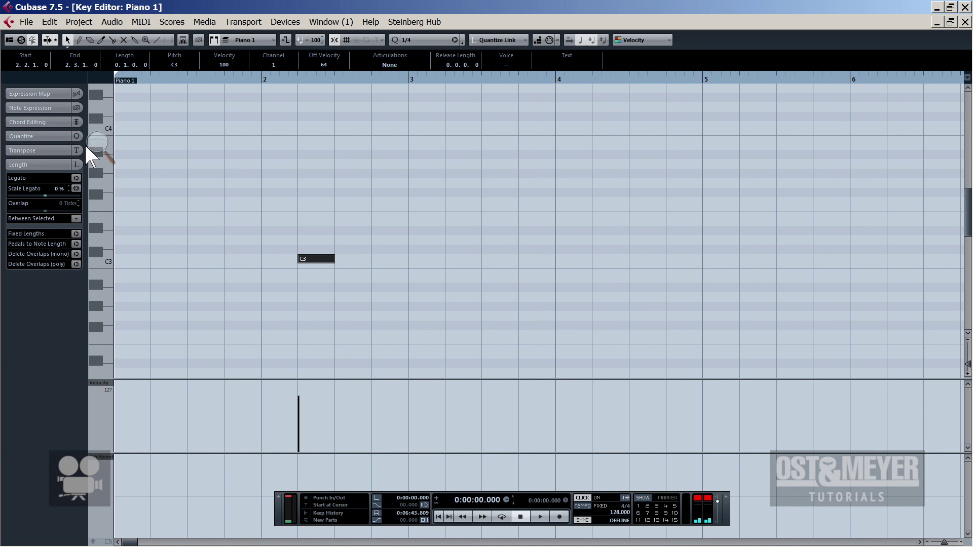
pyautogui.moveTo(323, 259); pyautogui.dragTo(214, 231)
pyautogui.keyDown('alt'); pyautogui.click(223, 231); pyautogui.keyUp('alt')
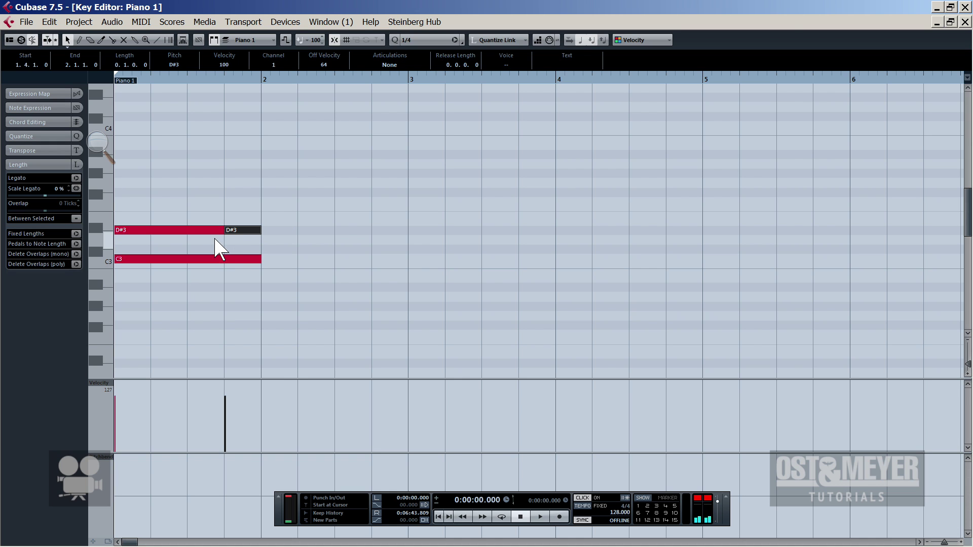
pyautogui.hotkey('ctrl', 'z')
pyautogui.keyDown('alt'); pyautogui.click(229, 233); pyautogui.keyUp('alt')
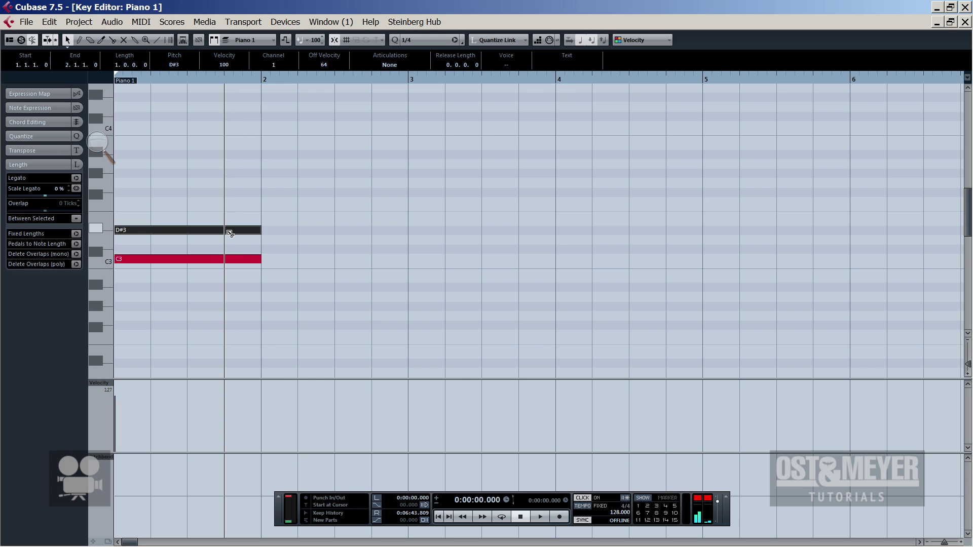
pyautogui.hotkey('ctrl', 'z')
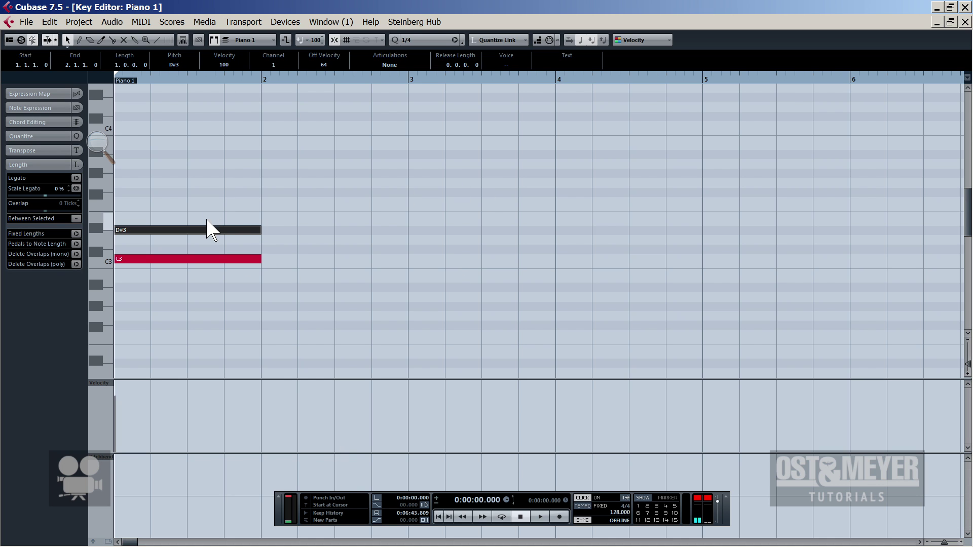
# - Copy the D#3 note up to G3 and play the triad with the metronome click turned off
pyautogui.keyDown('alt'); pyautogui.moveTo(209, 231); pyautogui.dragTo(214, 183); pyautogui.keyUp('alt')
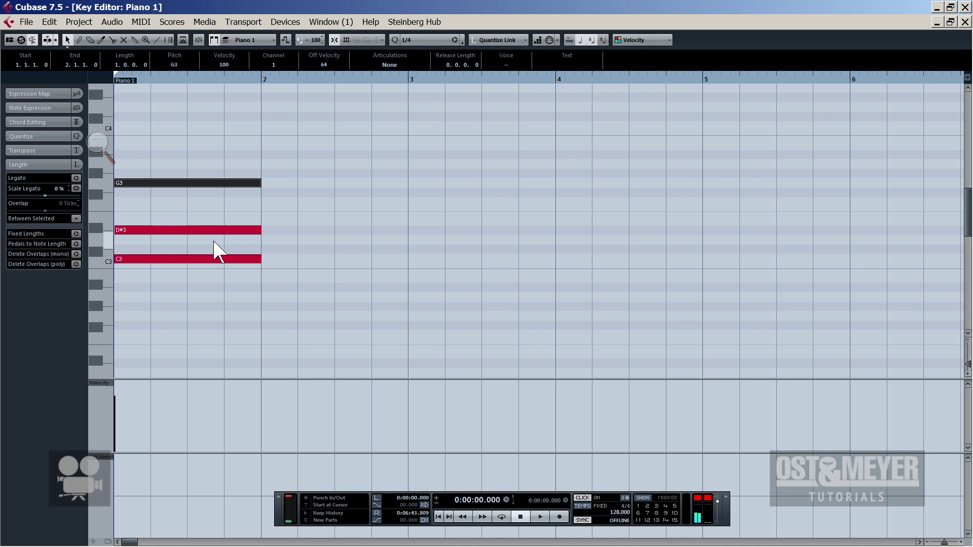
pyautogui.press('c')
pyautogui.press('space')
pyautogui.press('space')
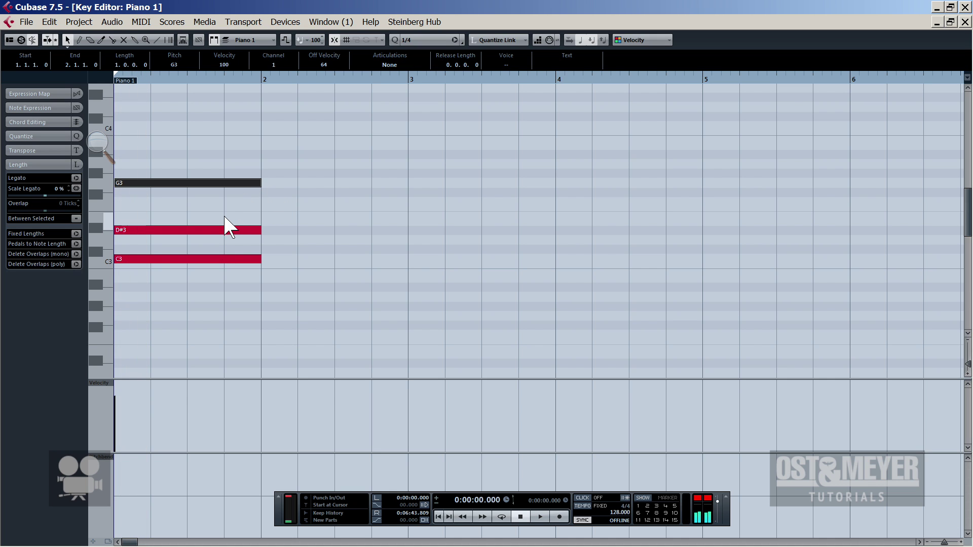
# - Raise the middle note of the triad from D#3 to E3 and play the chord
pyautogui.moveTo(220, 238); pyautogui.dragTo(221, 219)
pyautogui.press('space')
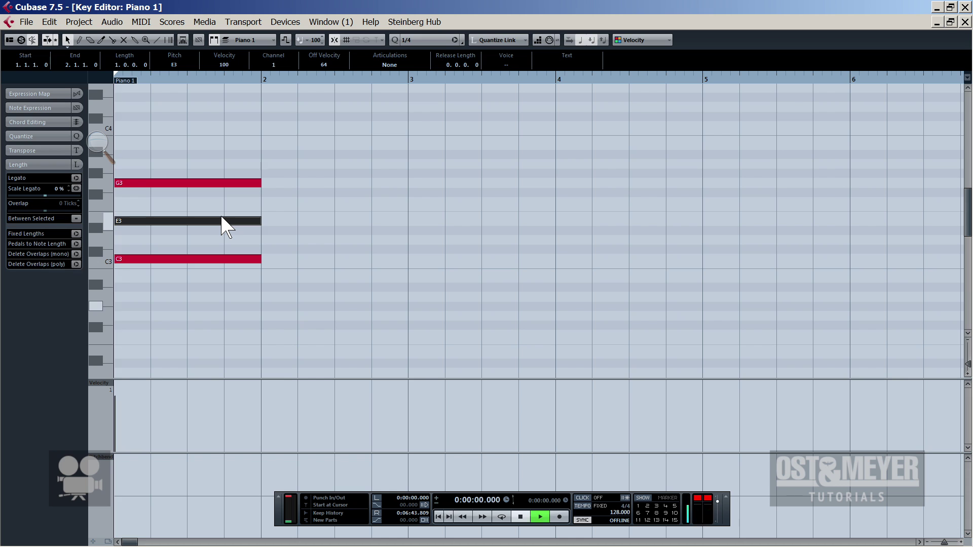
pyautogui.press('space')
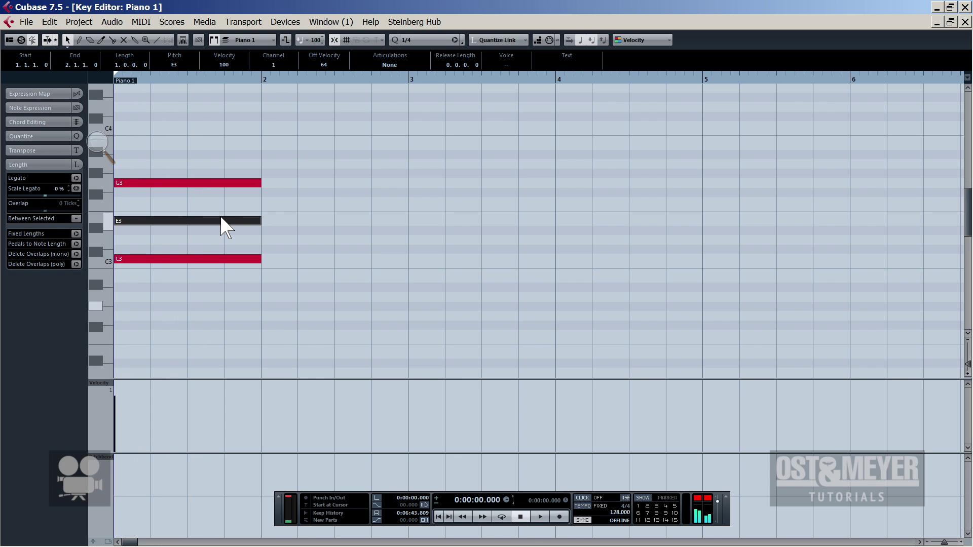
# - Copy the G3 note up to C4 and play the four-note chord
pyautogui.scroll(2, 221, 224)
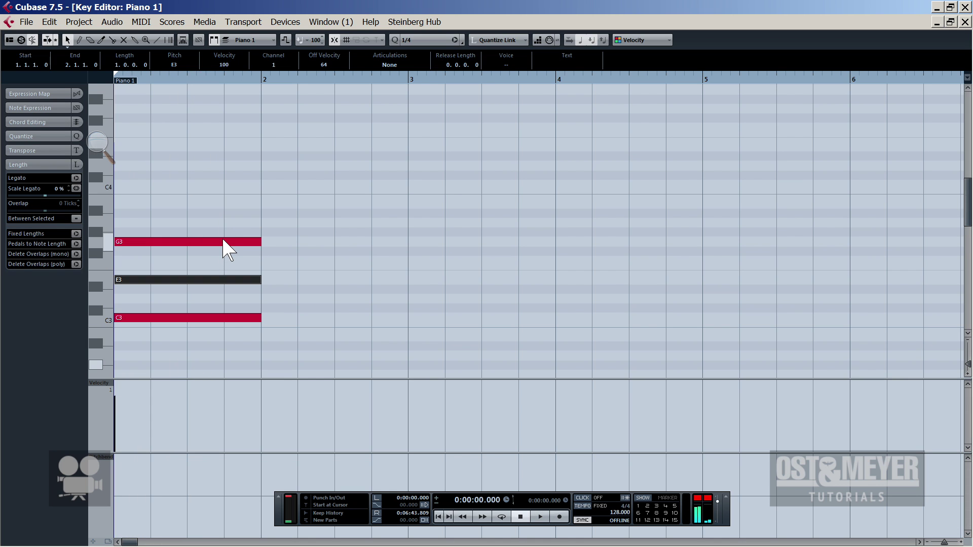
pyautogui.moveTo(223, 241); pyautogui.dragTo(227, 182)
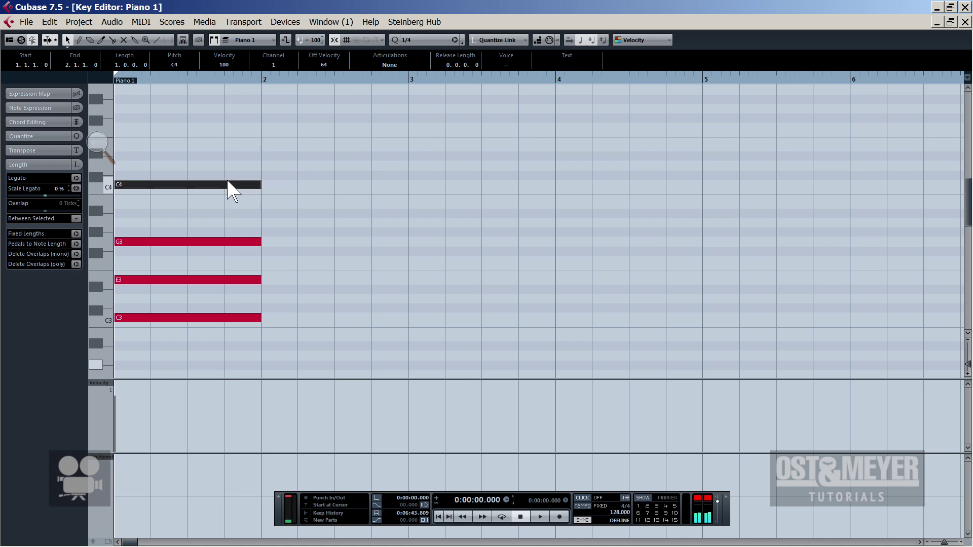
pyautogui.press('space')
pyautogui.press('space')
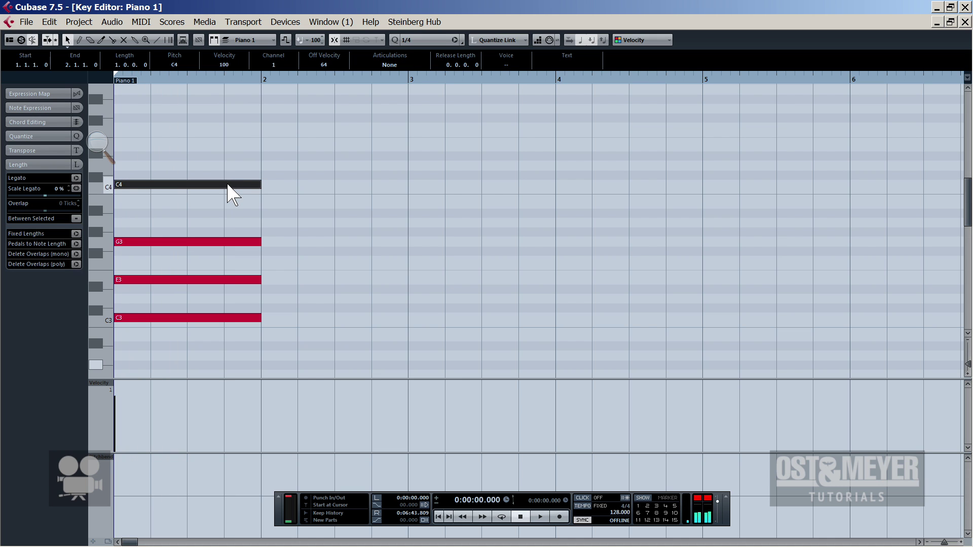
# - Delete the added C4 note from the top of the chord
pyautogui.scroll(-2, 227, 224)
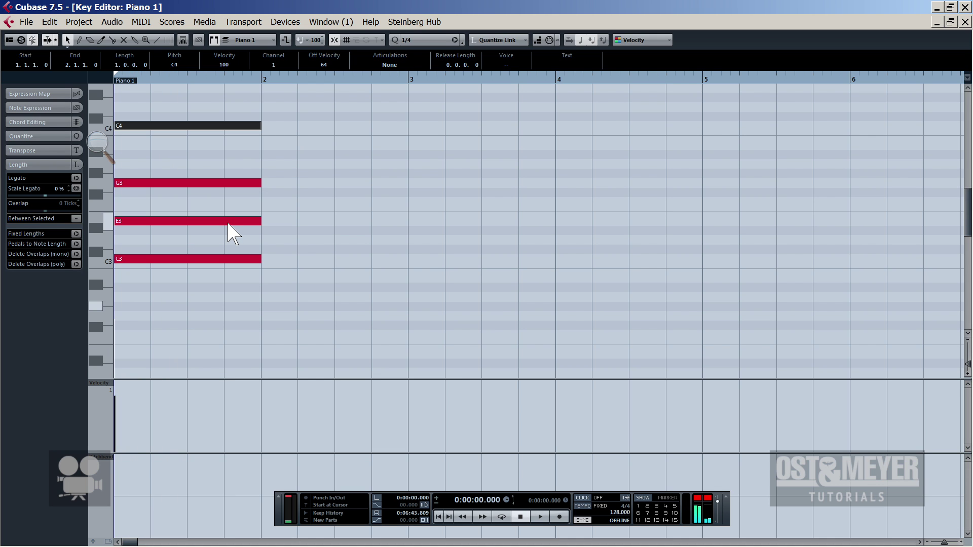
pyautogui.scroll(2, 227, 224)
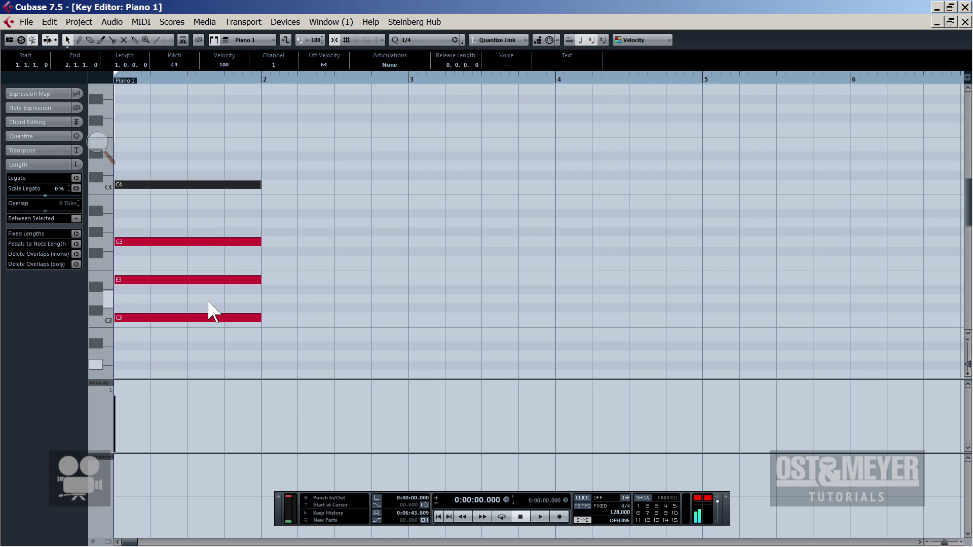
pyautogui.press('Delete')
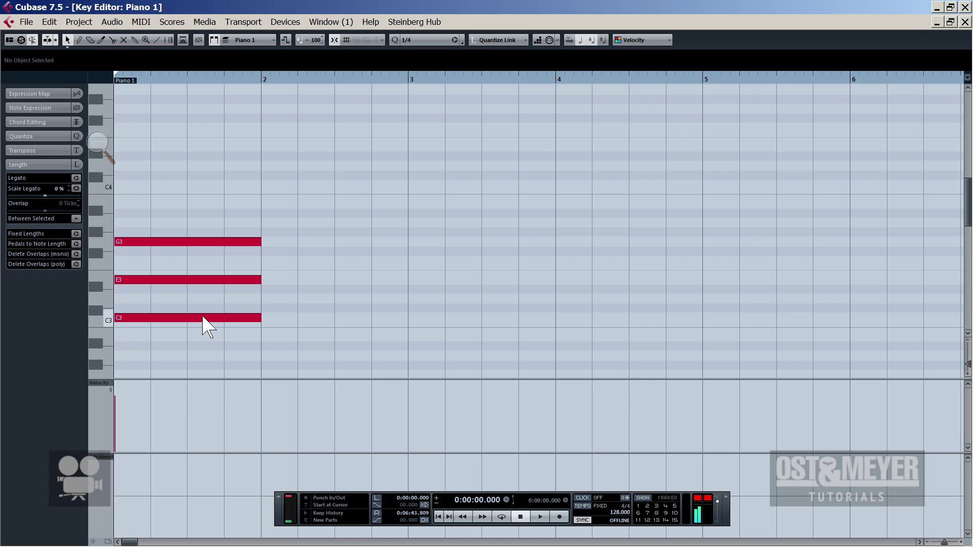
# - Move the C3 root note up an octave to C4 and play the inverted chord
pyautogui.click(203, 318)
pyautogui.moveTo(203, 318); pyautogui.dragTo(215, 184)
pyautogui.press('space')
pyautogui.press('space')
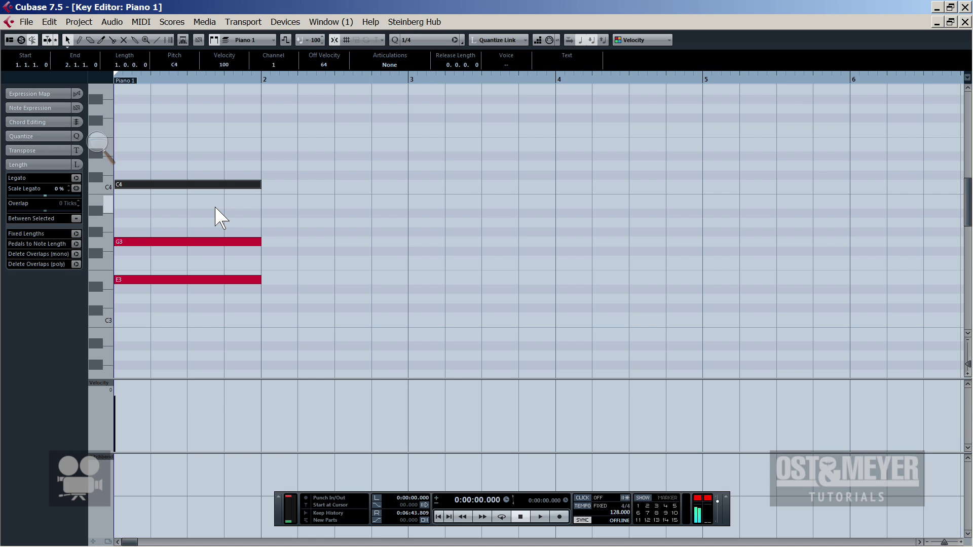
# - Transpose all three chord notes down together to C#3, E3 and A3, and play the chord
pyautogui.moveTo(289, 131); pyautogui.dragTo(206, 317)
pyautogui.scroll(-2, 206, 317)
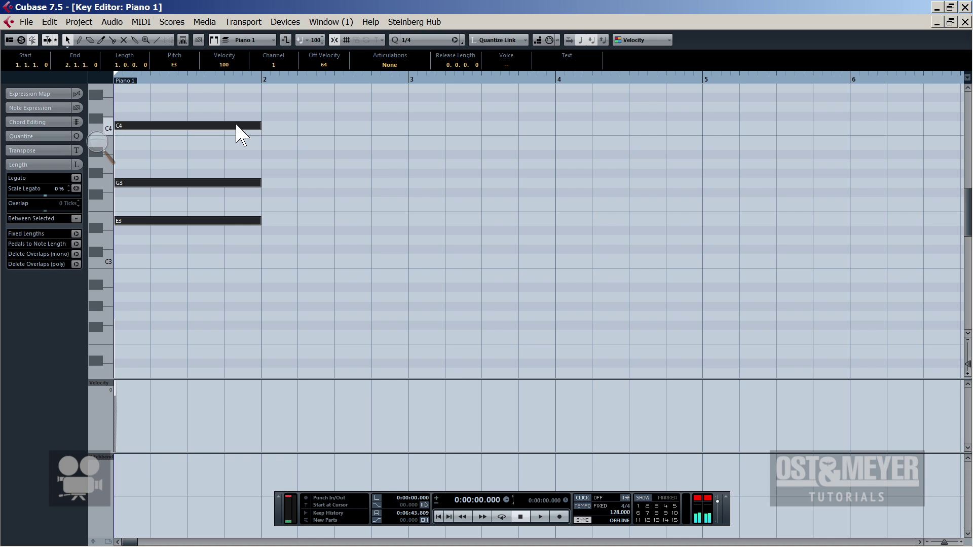
pyautogui.moveTo(236, 125); pyautogui.dragTo(238, 160)
pyautogui.press('space')
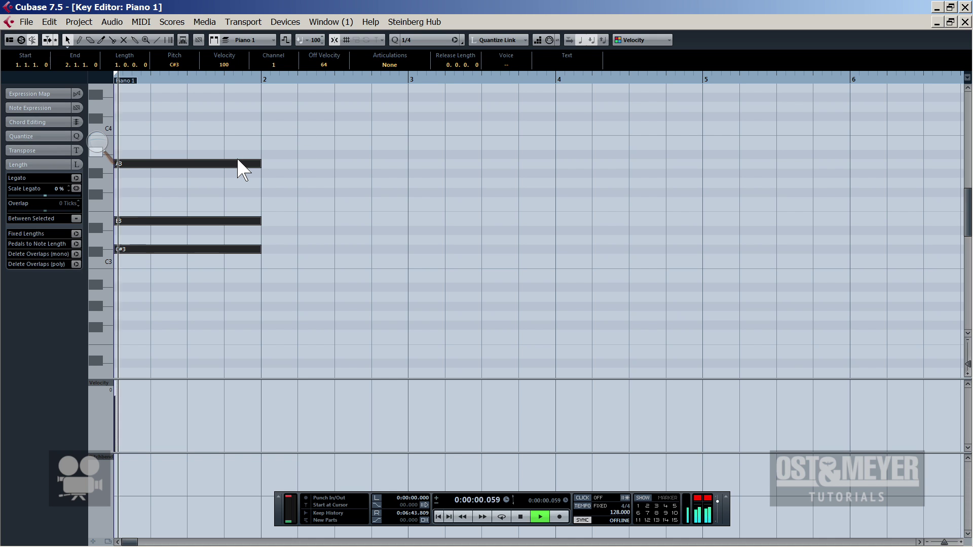
pyautogui.press('space')
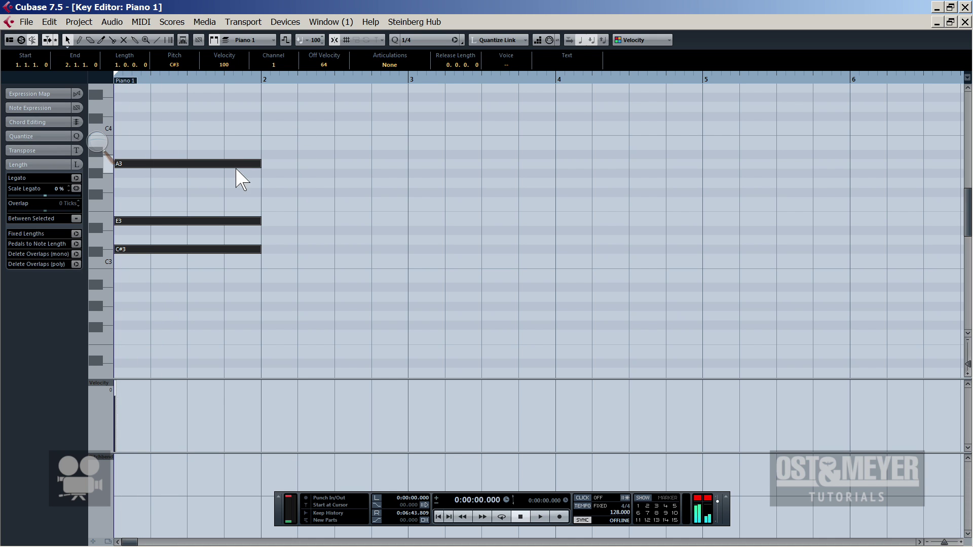
# - Lower the C#3 note to C3 and play the resulting chord
pyautogui.click(230, 199)
pyautogui.click(218, 221)
pyautogui.moveTo(217, 250); pyautogui.dragTo(217, 268)
pyautogui.press('space')
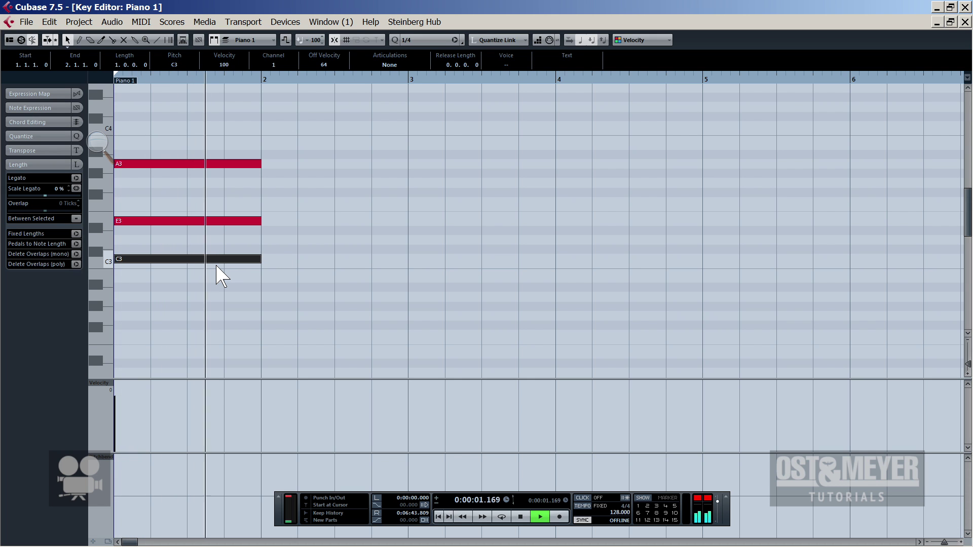
pyautogui.press('space')
pyautogui.press('space')
pyautogui.press('space')
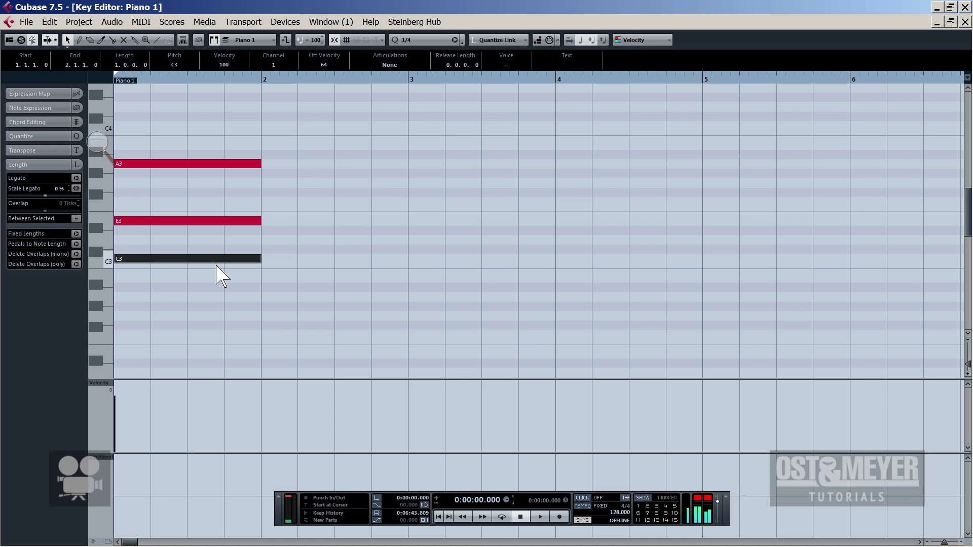
# - Select the chord's C3 and A3 notes one at a time to examine their positions
pyautogui.click(279, 290)
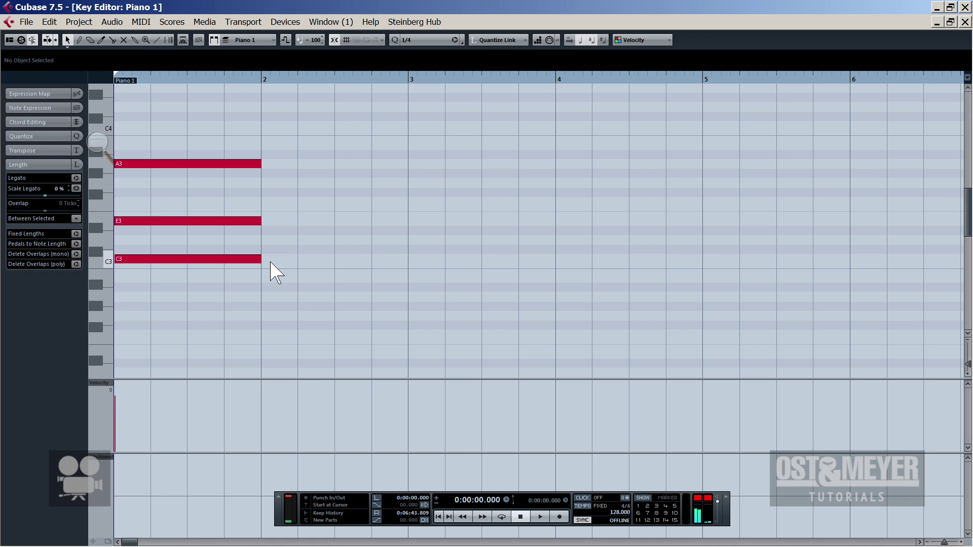
pyautogui.click(248, 259)
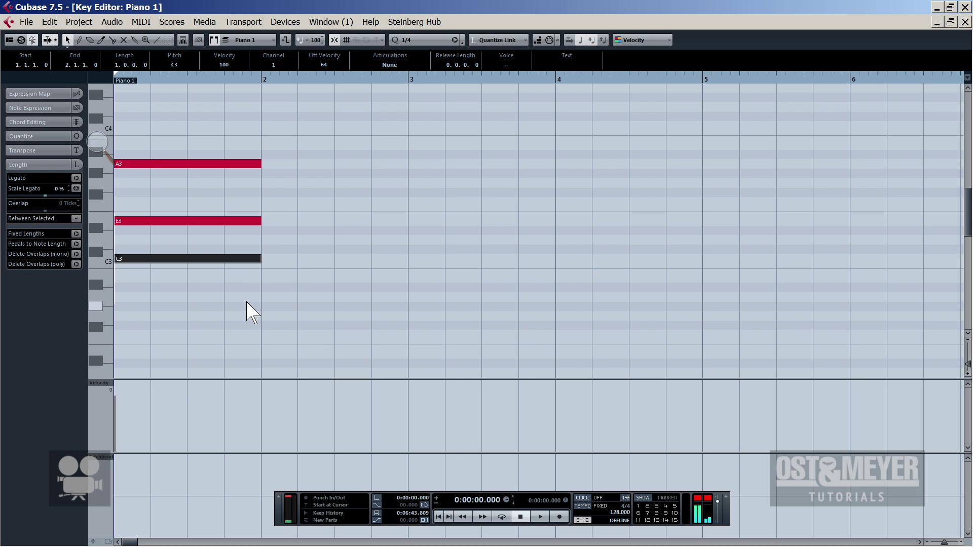
pyautogui.click(234, 177)
pyautogui.click(240, 163)
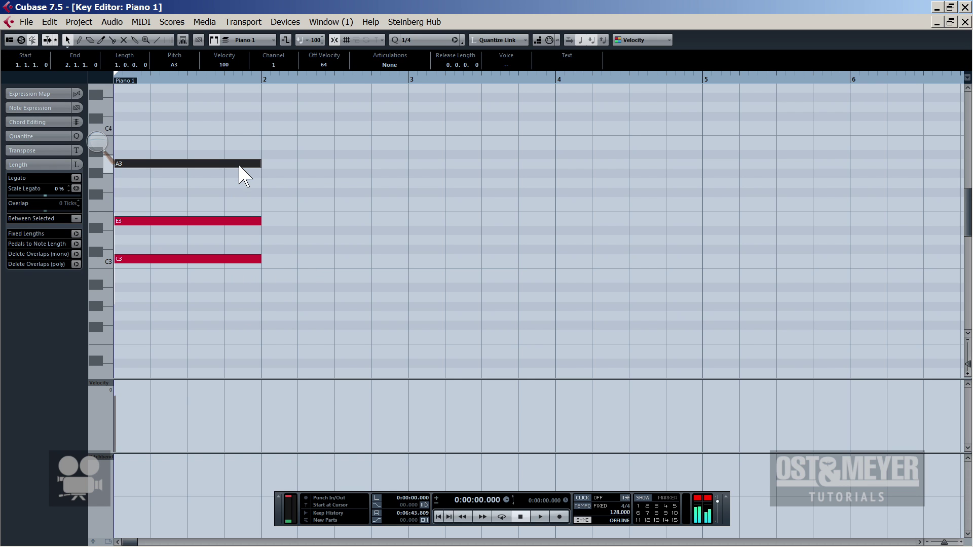
pyautogui.moveTo(239, 166)
pyautogui.mouseDown()
pyautogui.moveTo(239, 305)
pyautogui.moveTo(244, 161)
pyautogui.mouseUp()
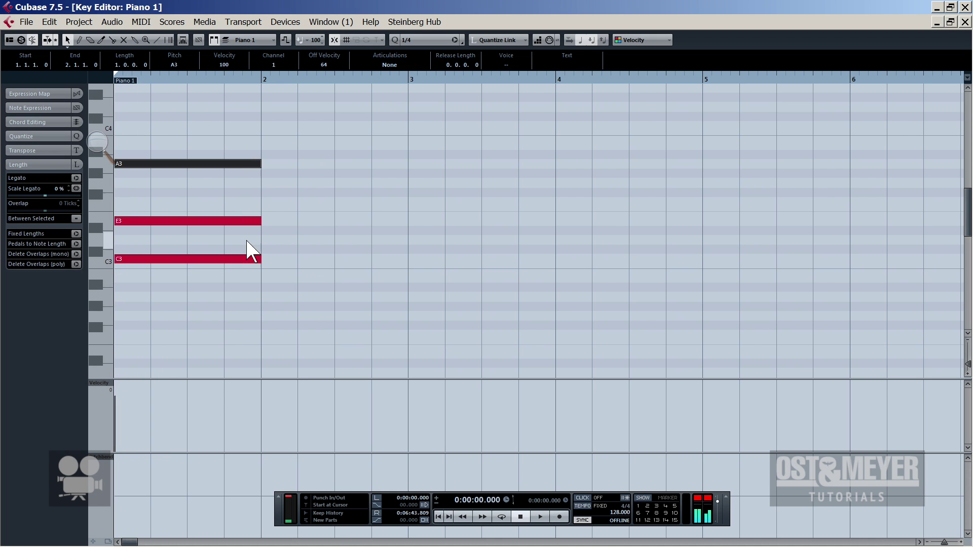
# - Move the lowest note, C3, up an octave to C4 and play the new inversion
pyautogui.click(242, 259)
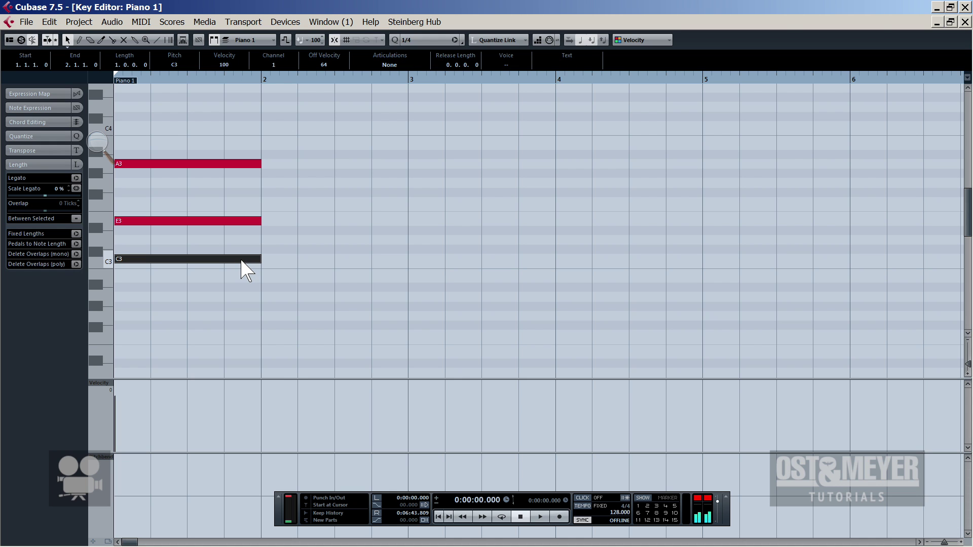
pyautogui.scroll(2, 241, 261)
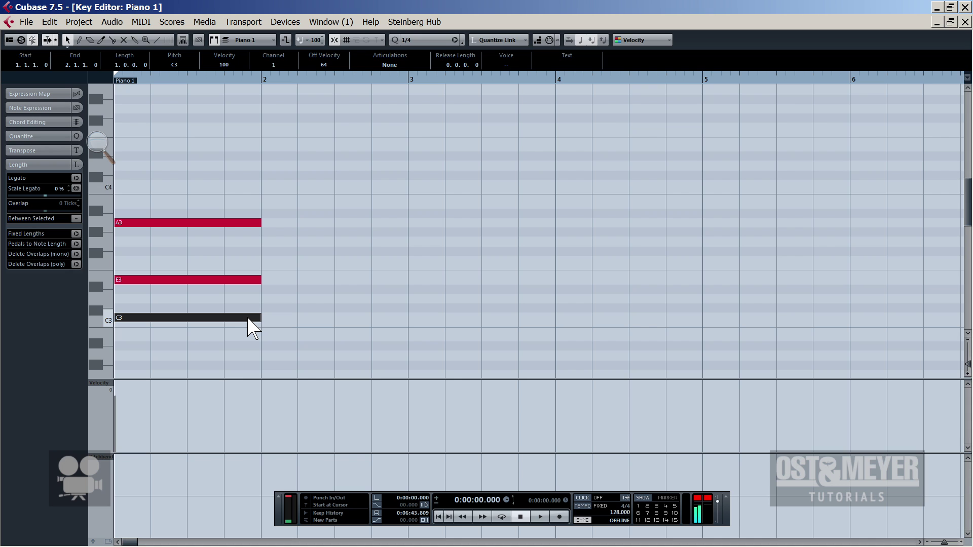
pyautogui.moveTo(248, 319); pyautogui.dragTo(250, 187)
pyautogui.press('space')
pyautogui.press('space')
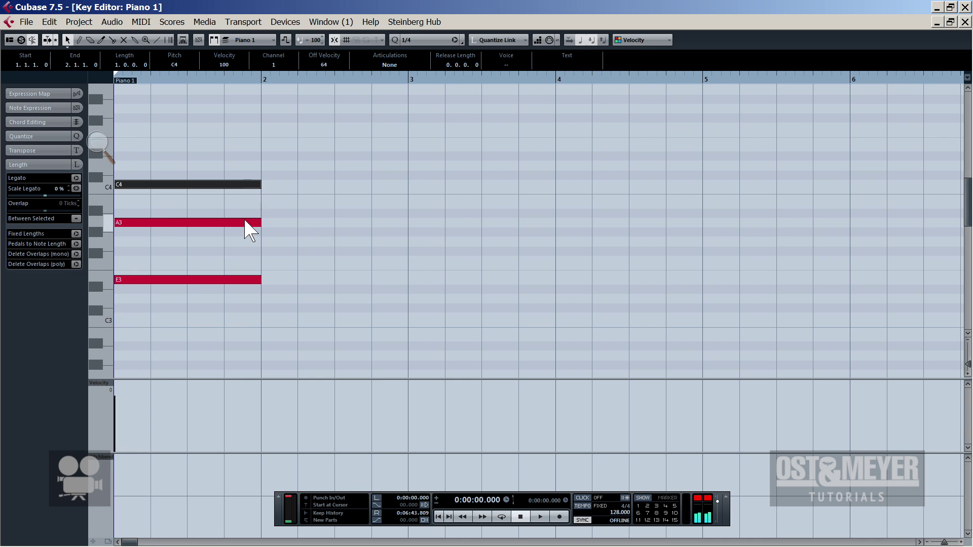
# - Select the A3 and E3 notes of the inverted chord in turn to examine its voicing
pyautogui.click(243, 242)
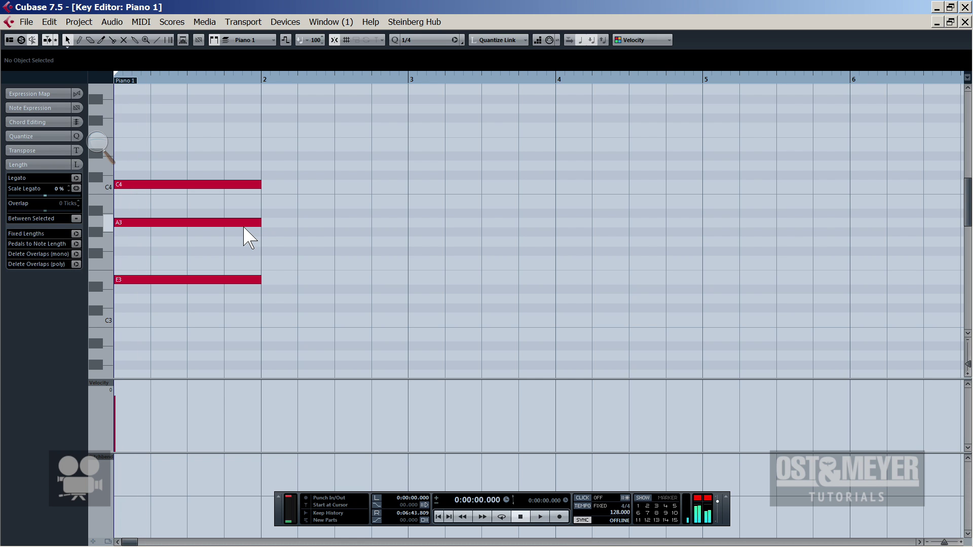
pyautogui.click(217, 223)
pyautogui.click(224, 279)
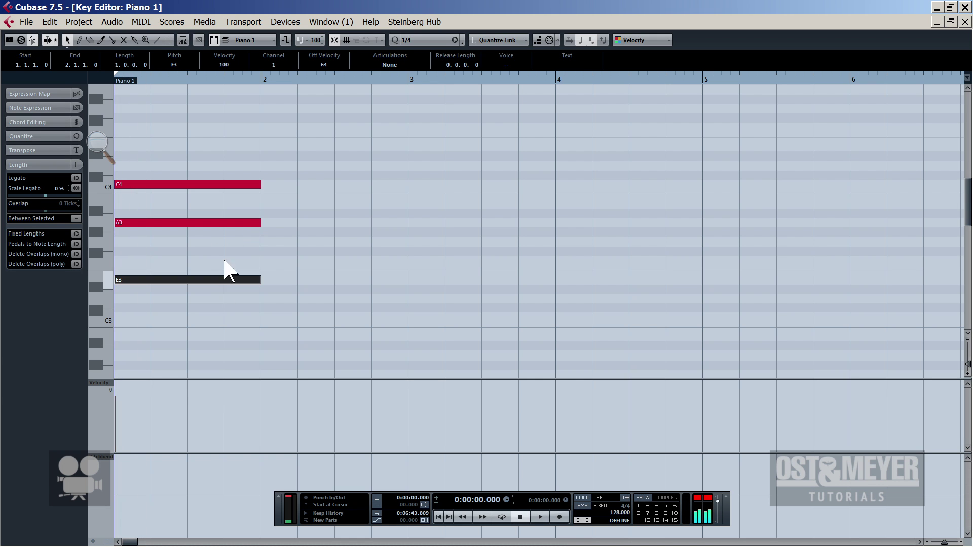
pyautogui.click(226, 236)
pyautogui.click(234, 223)
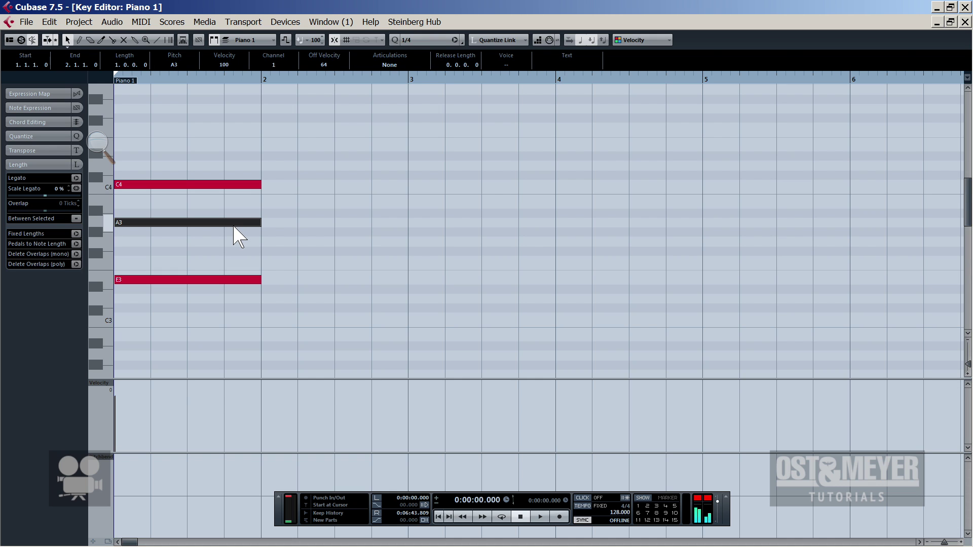
# - Move the chord's lowest note, E3, up an octave to E4 and play the resulting chord
pyautogui.click(237, 185)
pyautogui.click(236, 279)
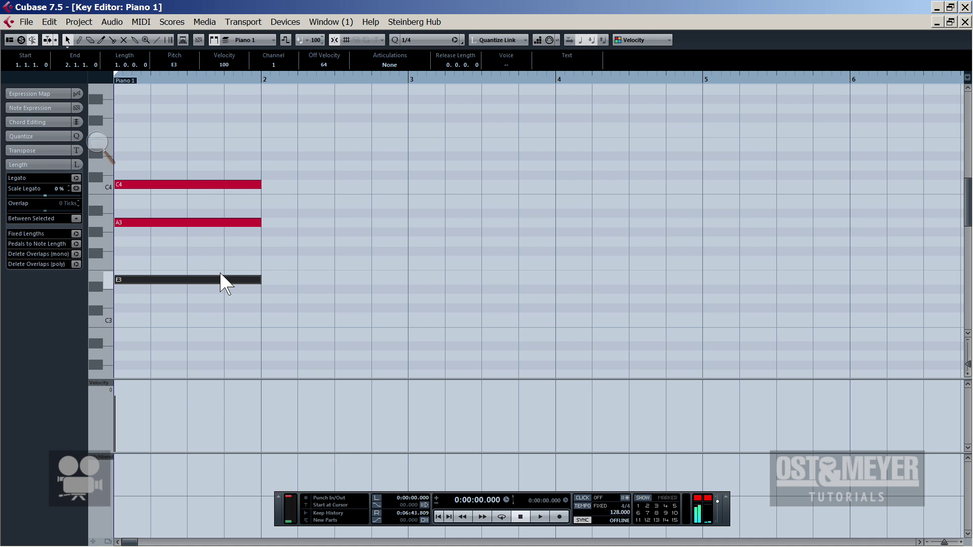
pyautogui.moveTo(221, 278); pyautogui.dragTo(226, 147)
pyautogui.press('space')
pyautogui.press('space')
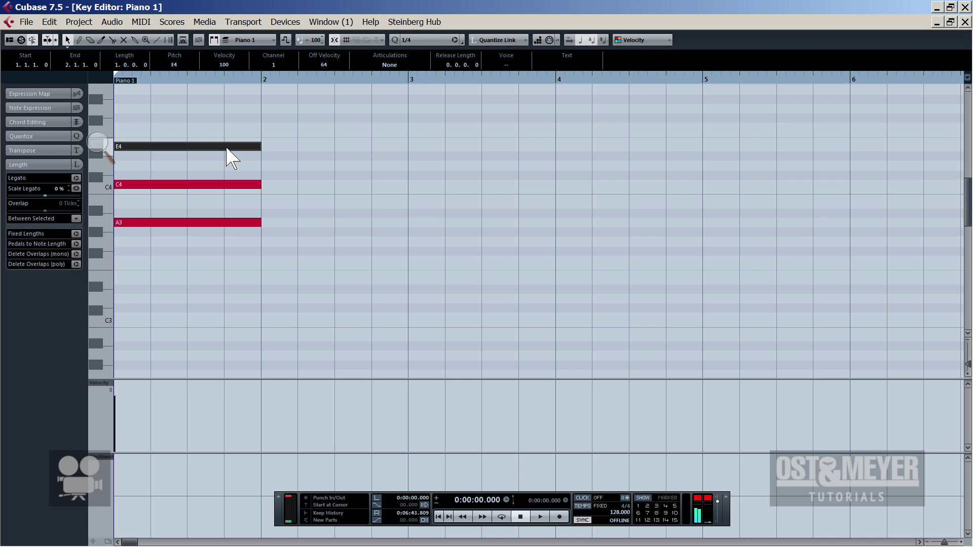
# - Transpose the whole chord down to D3, F3 and A3, then clear the selection
pyautogui.moveTo(223, 116); pyautogui.dragTo(233, 283)
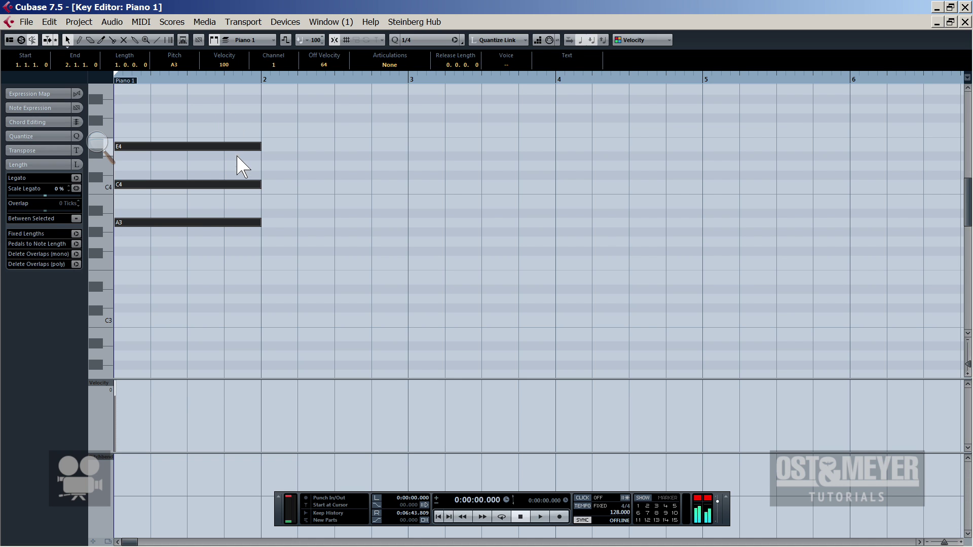
pyautogui.moveTo(239, 147); pyautogui.dragTo(239, 231)
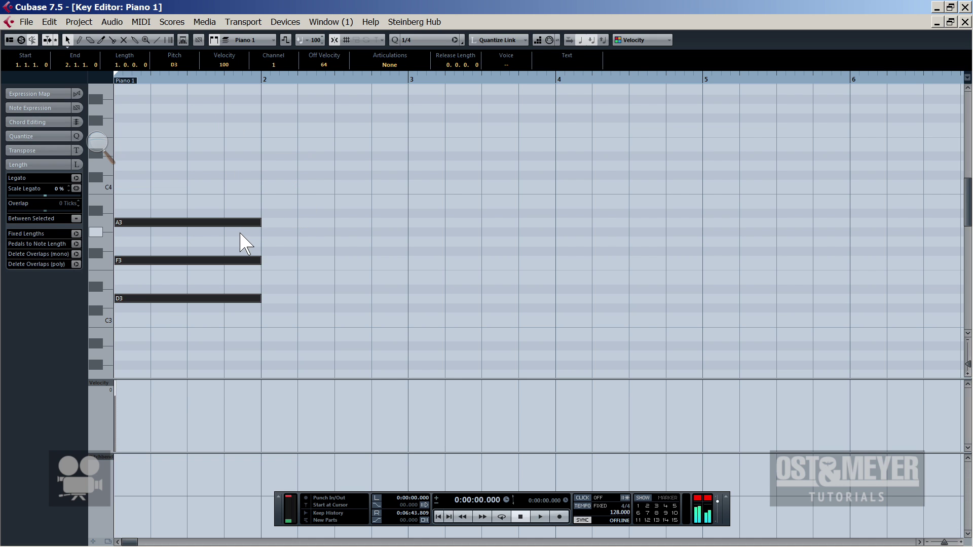
pyautogui.click(385, 319)
# - Select the chord's D3 and A3 notes and the whole triad in turn to examine its spacing
pyautogui.click(246, 300)
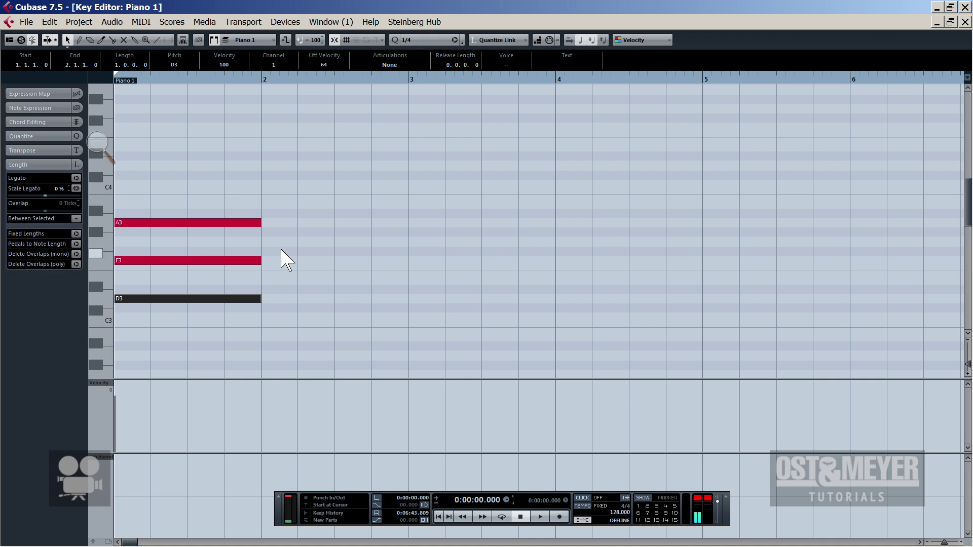
pyautogui.moveTo(289, 130); pyautogui.dragTo(219, 311)
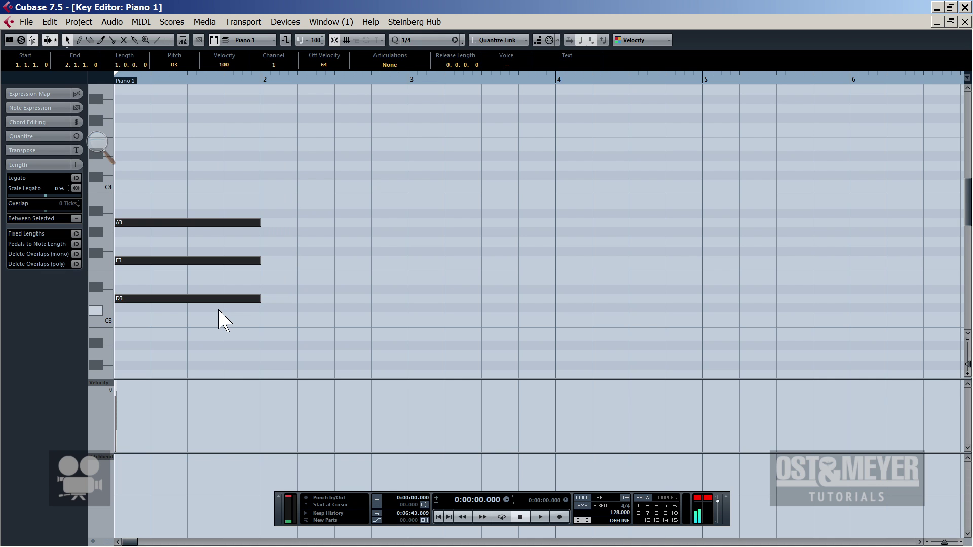
pyautogui.click(259, 330)
pyautogui.click(246, 296)
pyautogui.click(248, 224)
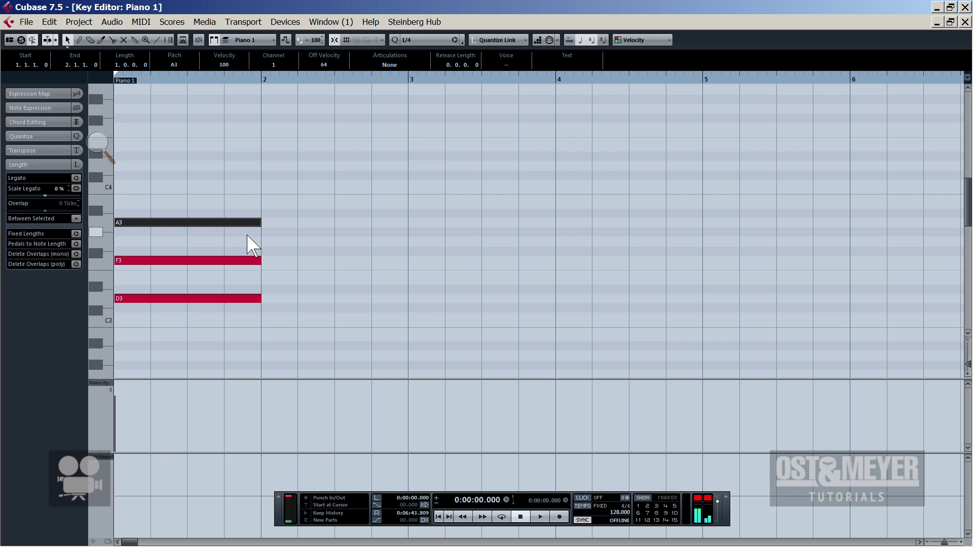
# - Transpose the whole three-note chord down to A2, C3 and E3 and play it
pyautogui.moveTo(262, 148); pyautogui.dragTo(226, 304)
pyautogui.scroll(-2, 223, 289)
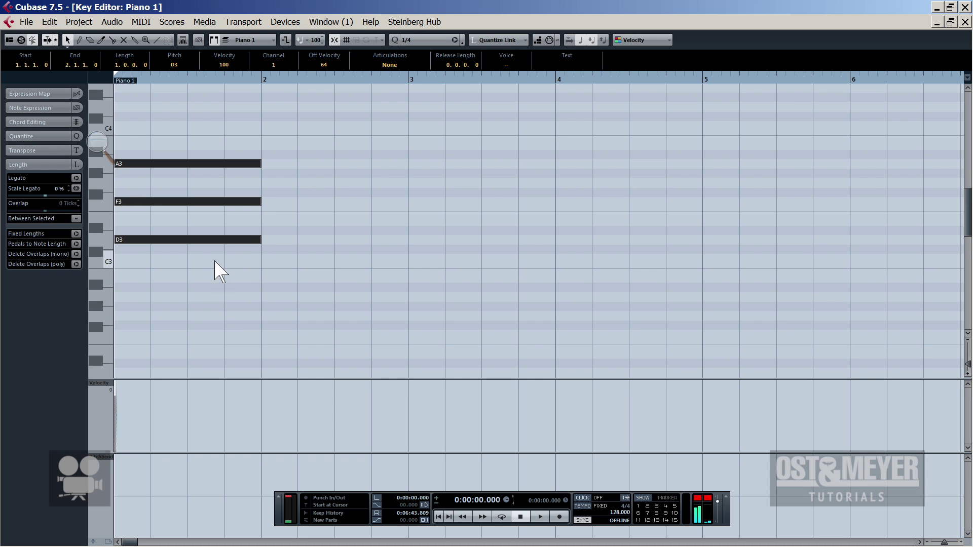
pyautogui.moveTo(230, 249); pyautogui.dragTo(234, 304)
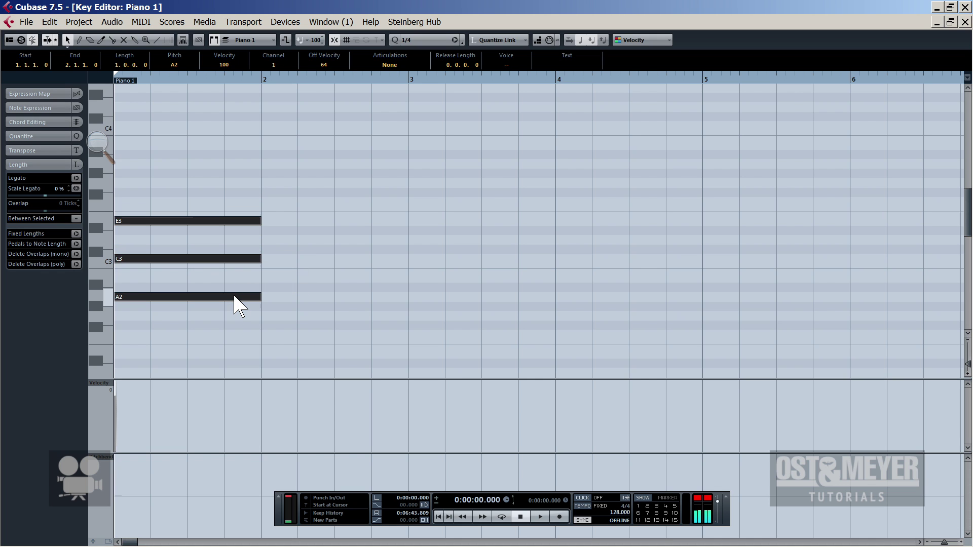
pyautogui.press('space')
pyautogui.press('space')
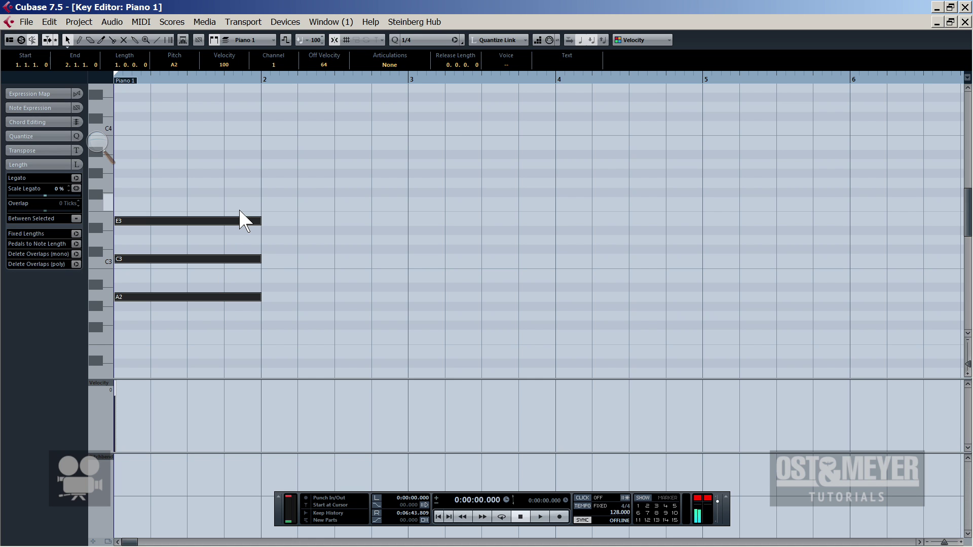
pyautogui.press('space')
pyautogui.press('space')
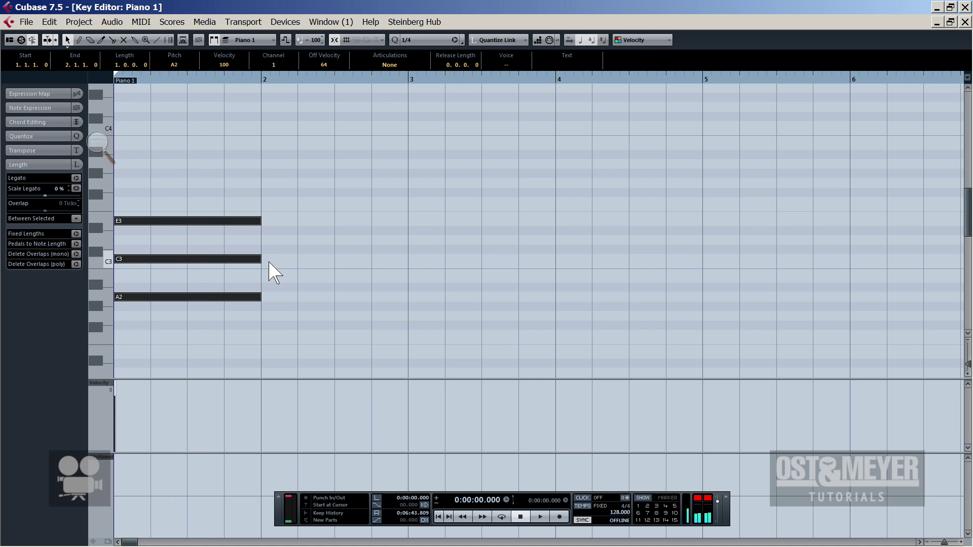
# - Copy the bar 1 chord to bar 2 as G2, A#2 and D3 and play both chords
pyautogui.scroll(-2, 271, 271)
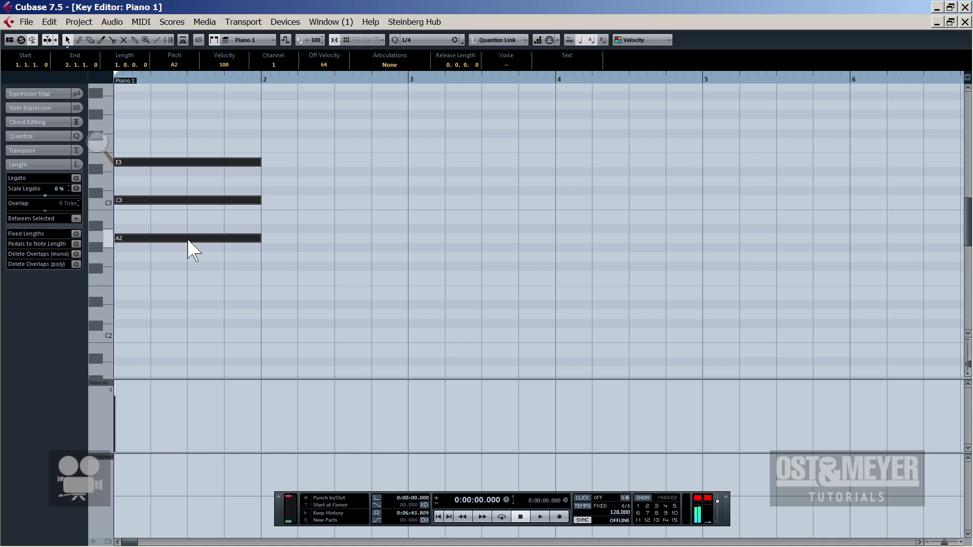
pyautogui.moveTo(188, 240); pyautogui.dragTo(345, 261)
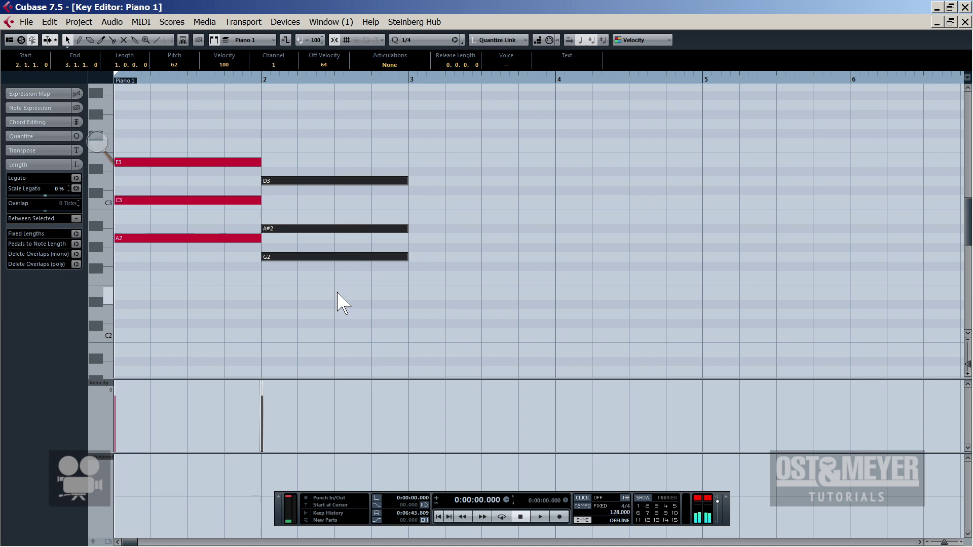
pyautogui.click(343, 303)
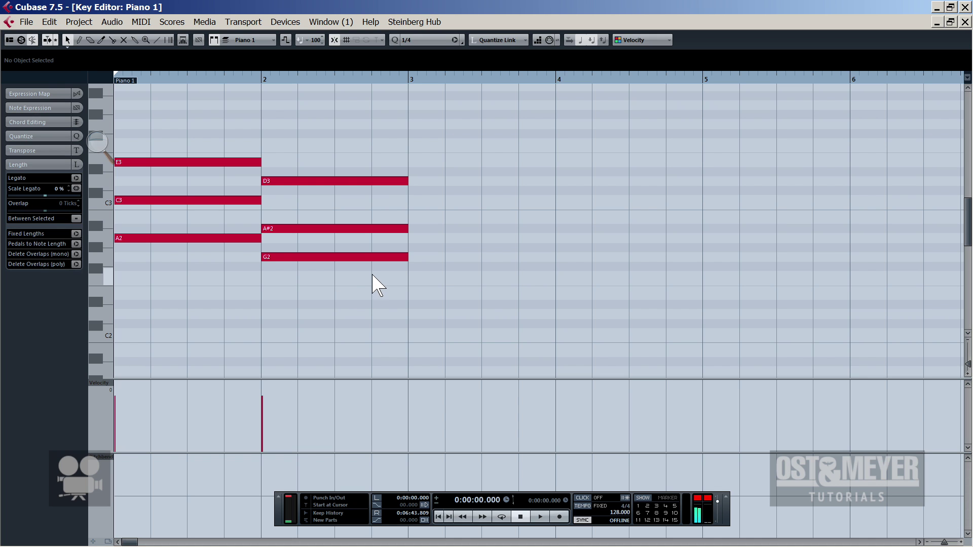
pyautogui.scroll(3, 373, 277)
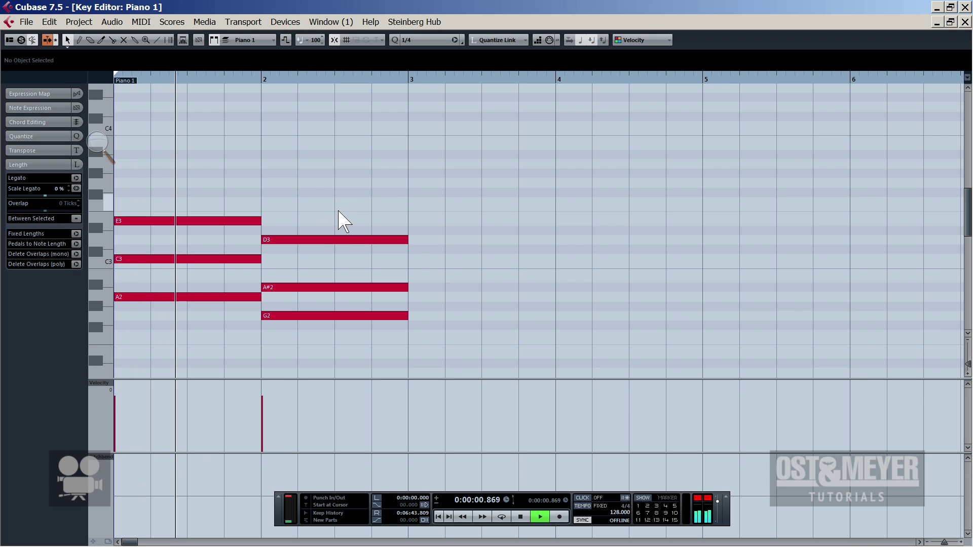
pyautogui.press('space')
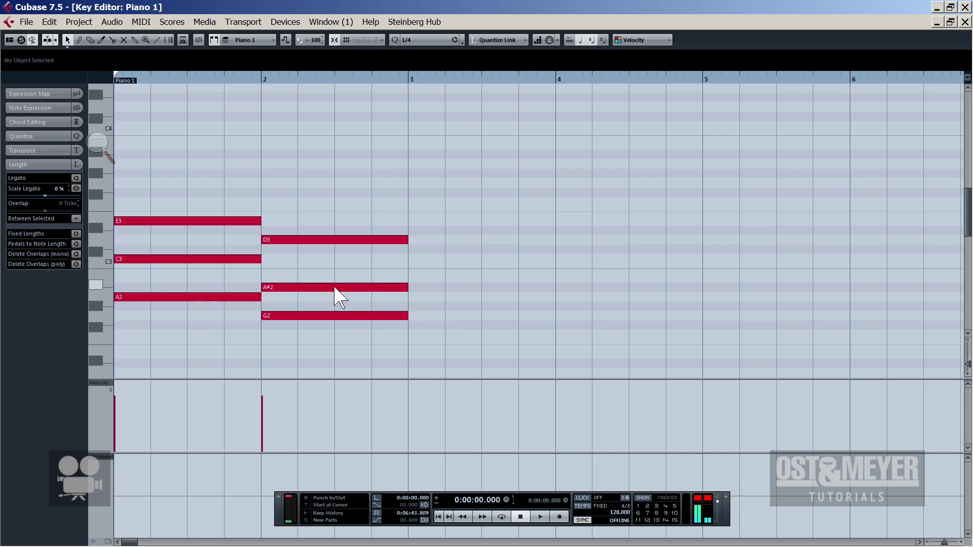
# - Raise the bar 2 chord's middle note to B2 and play the two chords
pyautogui.moveTo(334, 288); pyautogui.dragTo(337, 282)
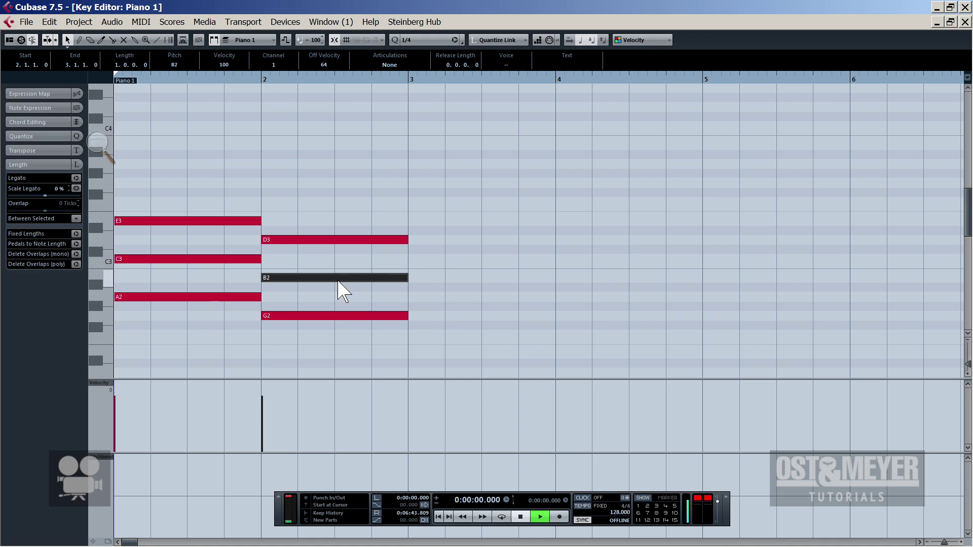
pyautogui.press('space')
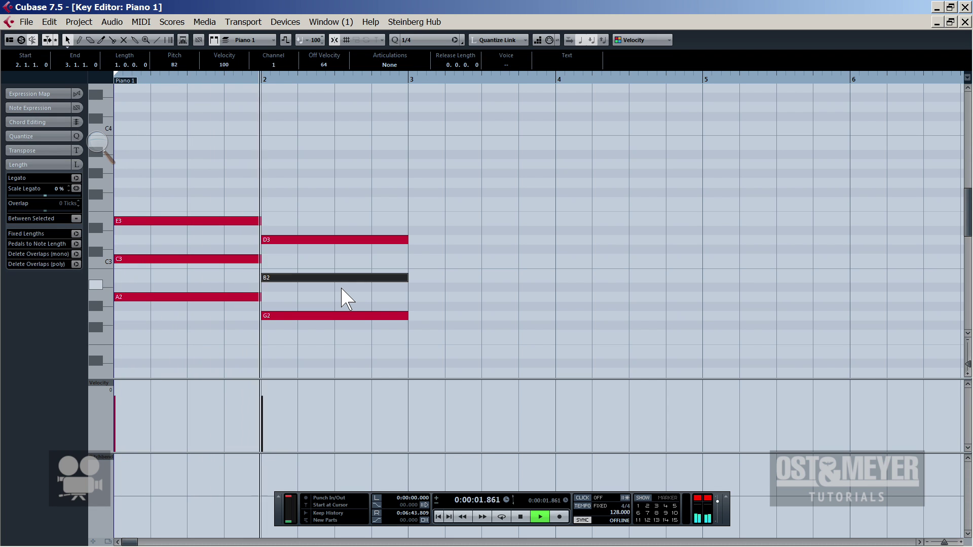
pyautogui.click(420, 177)
pyautogui.press('space')
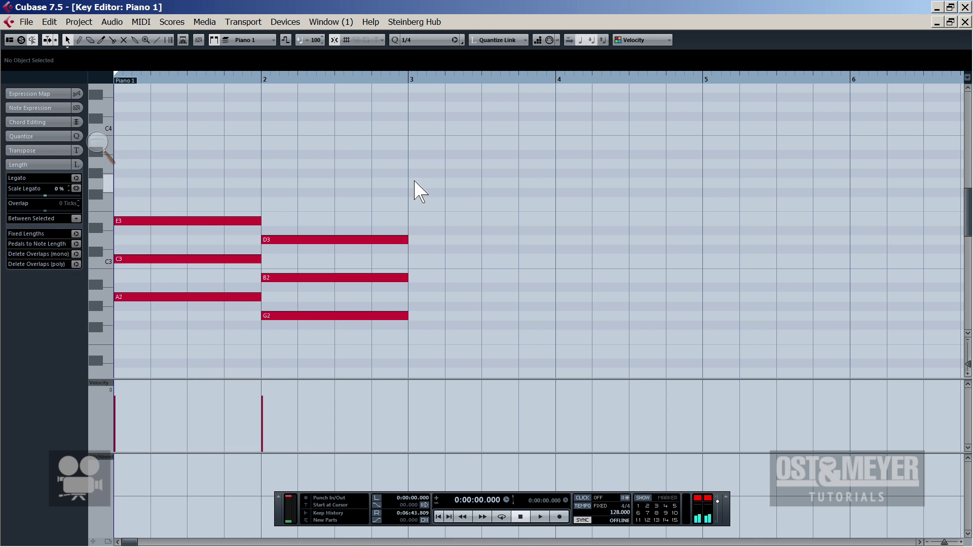
# - Copy the chord to bar 3 with D2 as its lowest note, lower its middle note to F2, and play the sequence
pyautogui.scroll(-3, 413, 198)
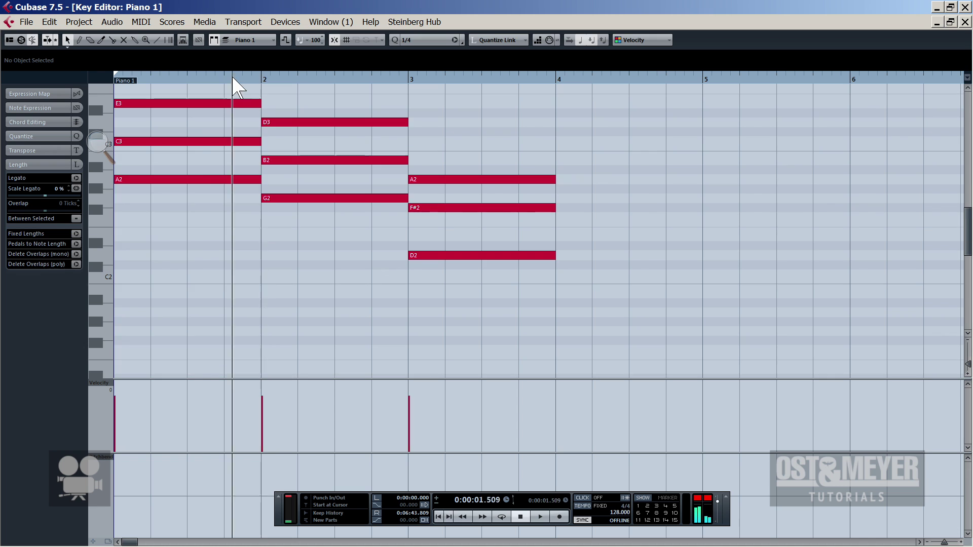
pyautogui.press('space')
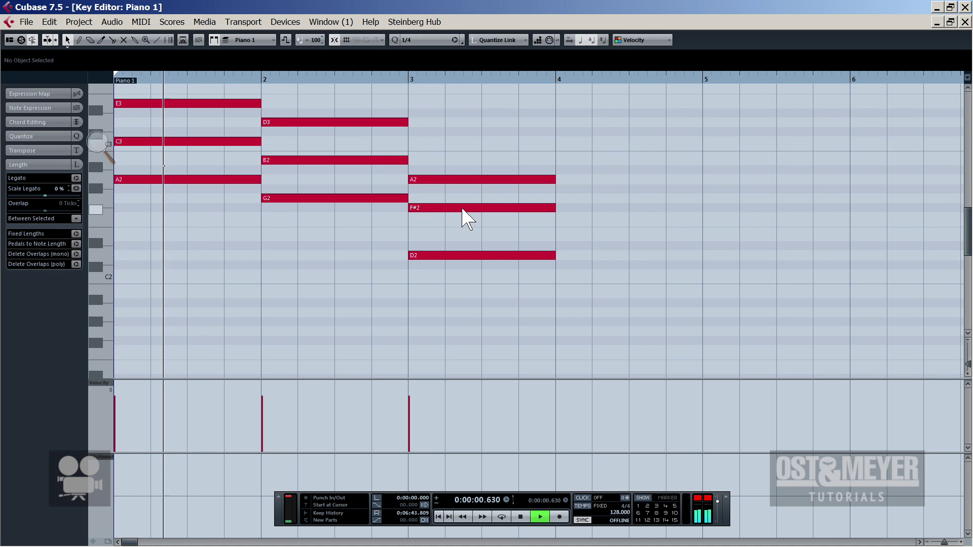
pyautogui.moveTo(462, 209); pyautogui.dragTo(461, 218)
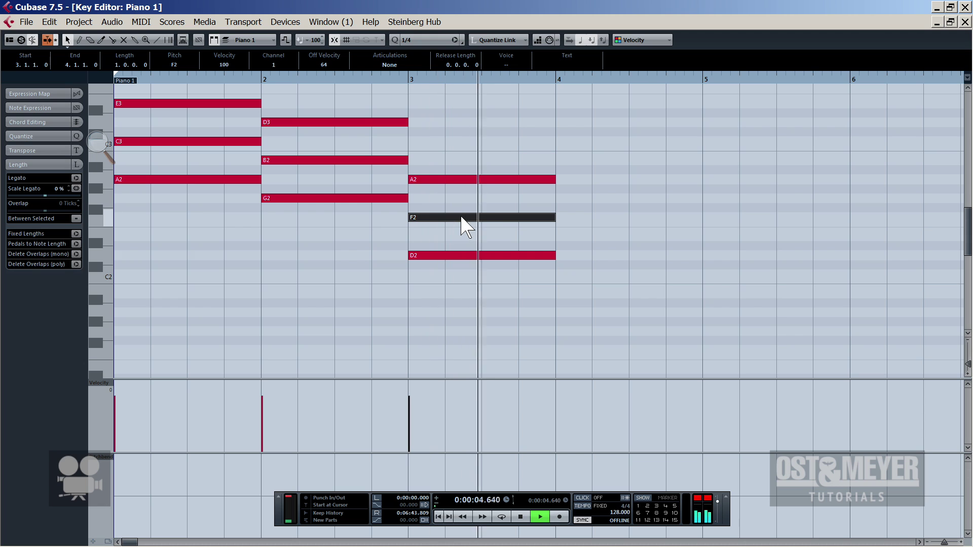
pyautogui.press('space')
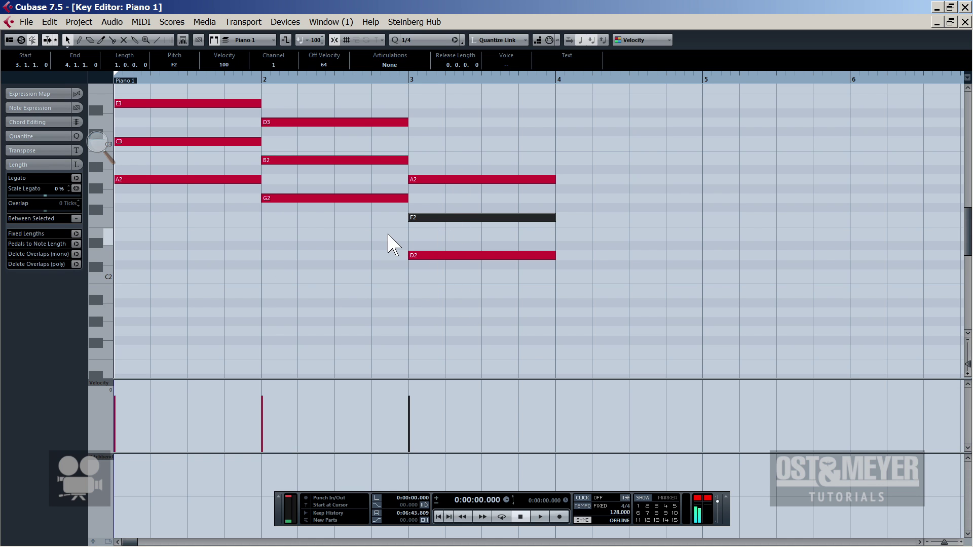
# - Copy a major triad to bar 4 as F2, A2 and C3, then select all chords and play part of the progression
pyautogui.moveTo(522, 329); pyautogui.dragTo(499, 186)
pyautogui.moveTo(354, 261); pyautogui.dragTo(664, 151)
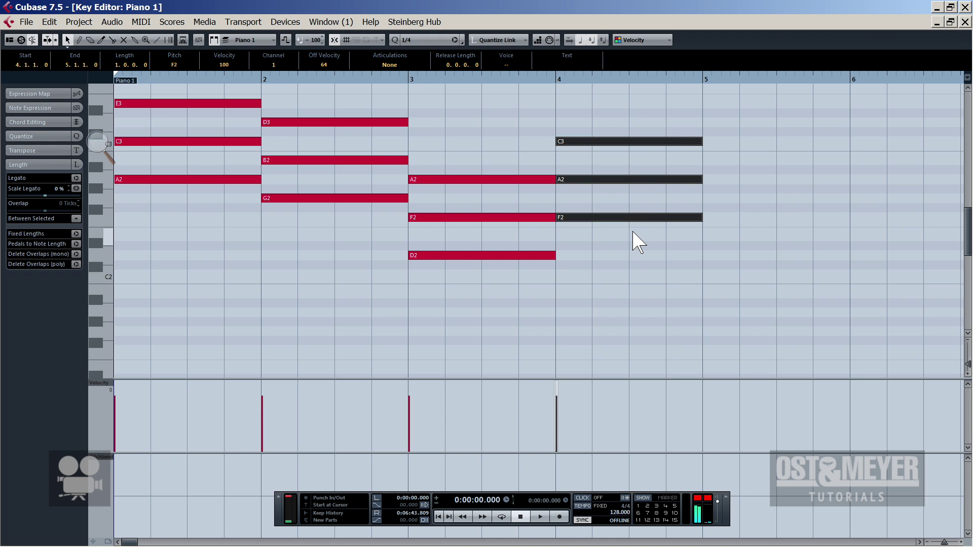
pyautogui.moveTo(630, 325); pyautogui.dragTo(173, 64)
pyautogui.click(248, 78)
pyautogui.press('space')
pyautogui.press('g')
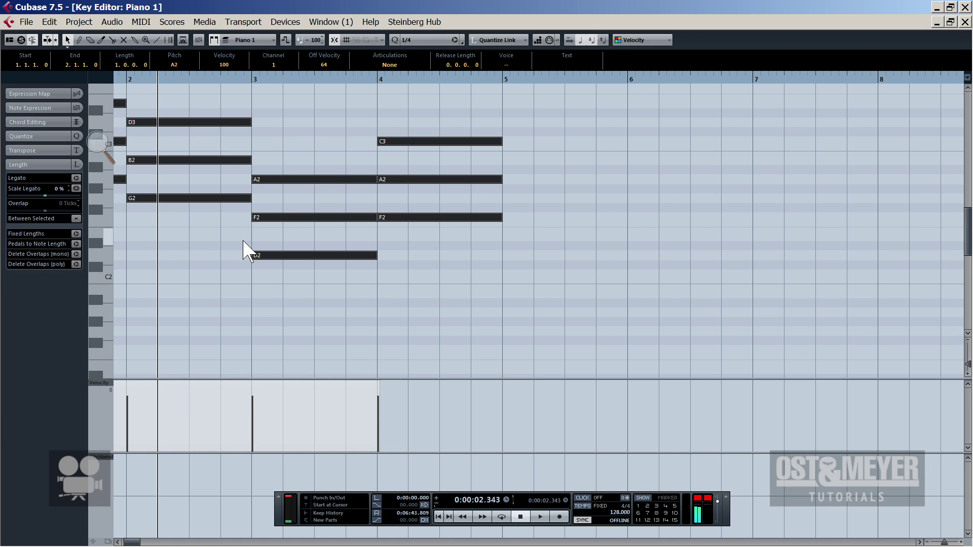
pyautogui.press('space')
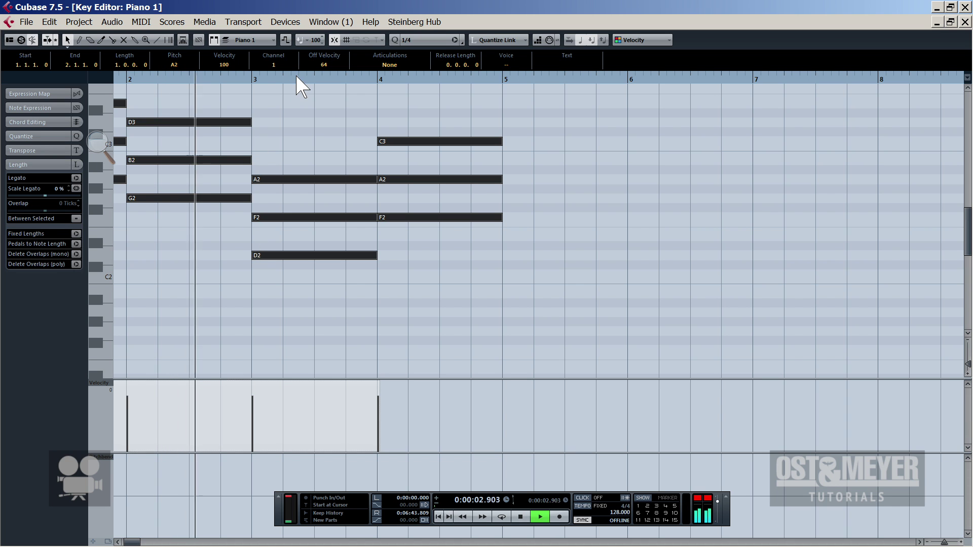
# - Play the four-chord progression from the start with the metronome click turned on
pyautogui.press('KP_Decimal')
pyautogui.press('c')
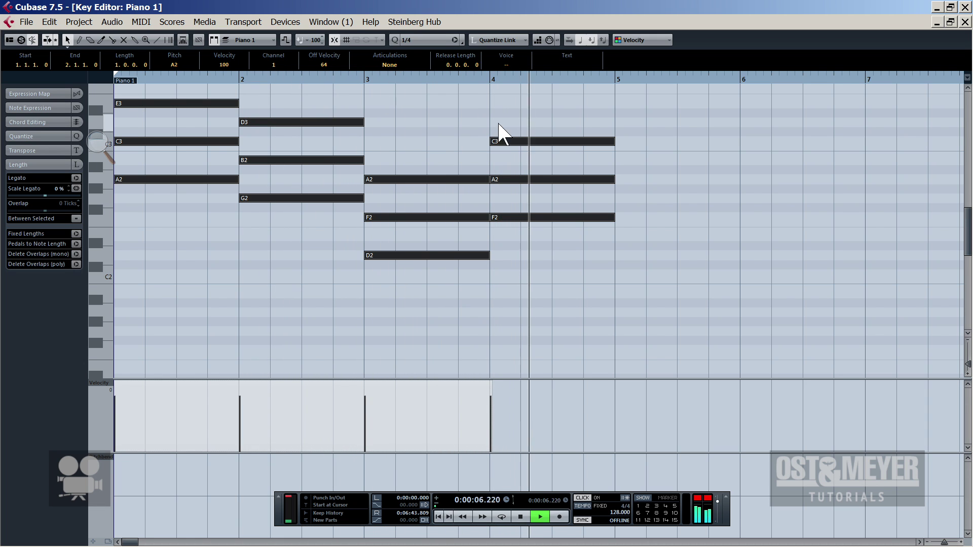
pyautogui.press('space')
# - Duplicate the whole four-chord progression into bars 5 to 8
pyautogui.moveTo(587, 318); pyautogui.dragTo(187, 97)
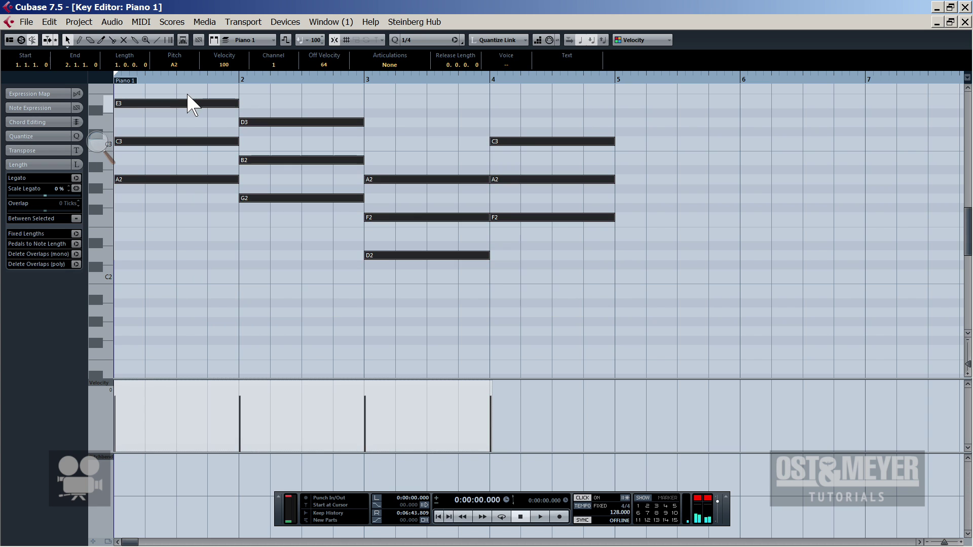
pyautogui.hotkey('ctrl', 'd')
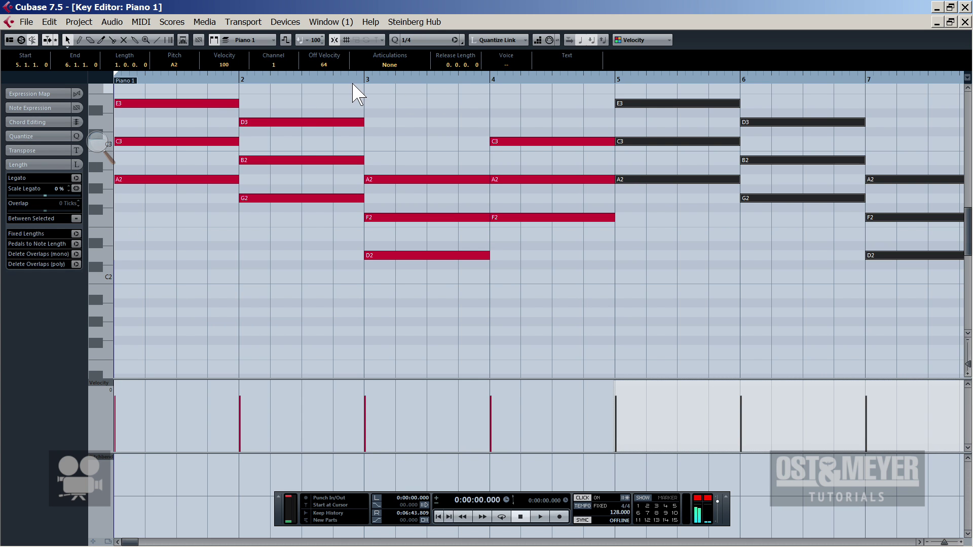
pyautogui.moveTo(370, 78); pyautogui.dragTo(133, 81)
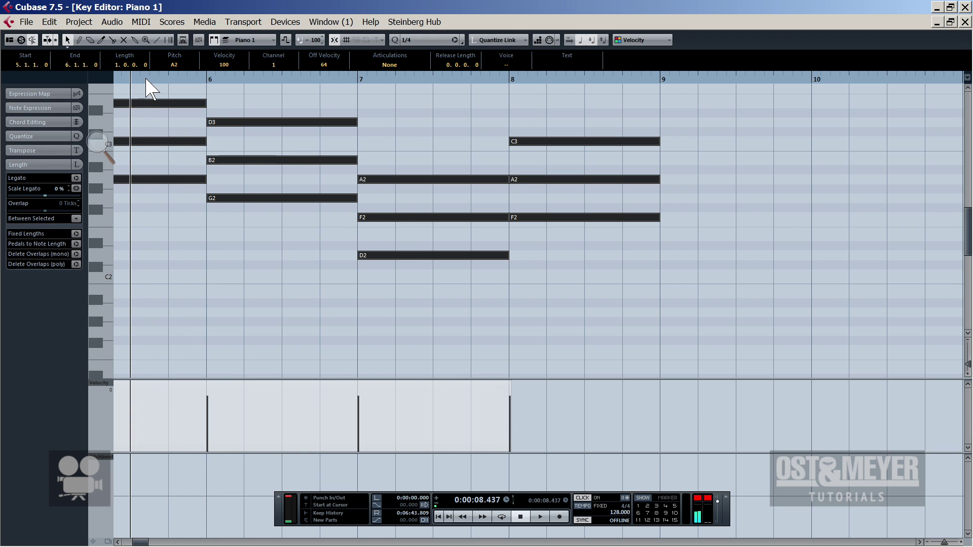
# - Delete the D2, F2, A2 chord in bar 7 and move the bar 8 chord into its place
pyautogui.press('space')
pyautogui.moveTo(423, 291); pyautogui.dragTo(424, 136)
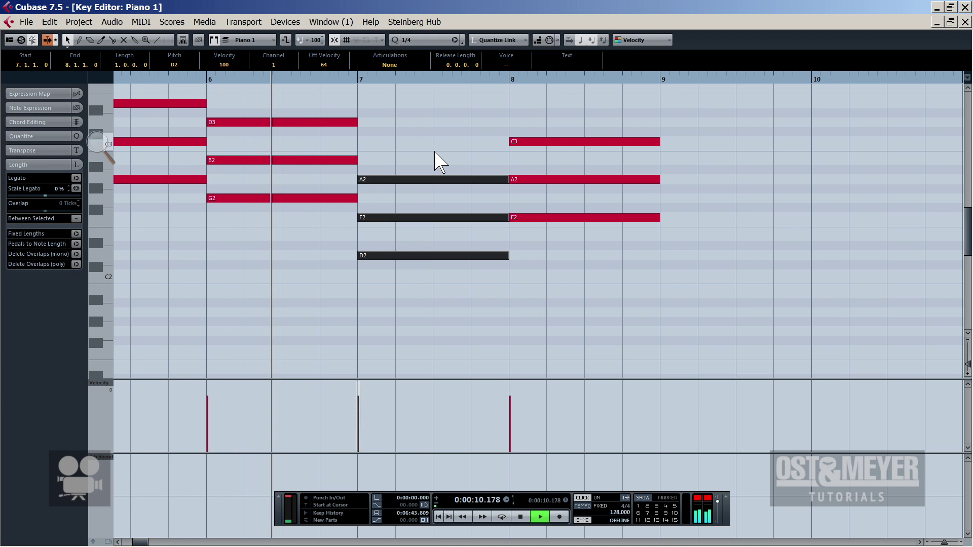
pyautogui.press('Delete')
pyautogui.press('space')
pyautogui.moveTo(315, 263); pyautogui.dragTo(327, 109)
pyautogui.moveTo(578, 261); pyautogui.dragTo(423, 161)
# - Play the section from bar 5 through bar 7 and turn the metronome click off
pyautogui.press('space')
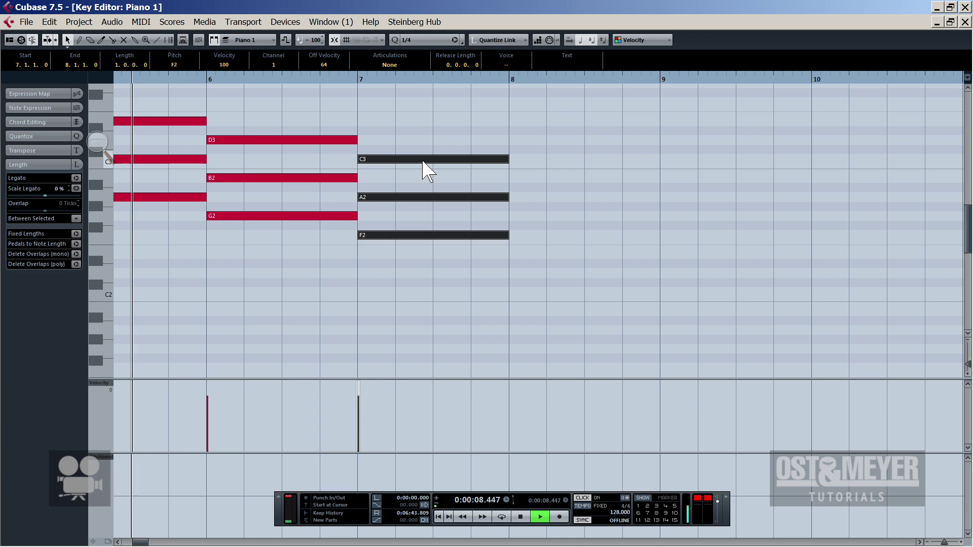
pyautogui.press('c')
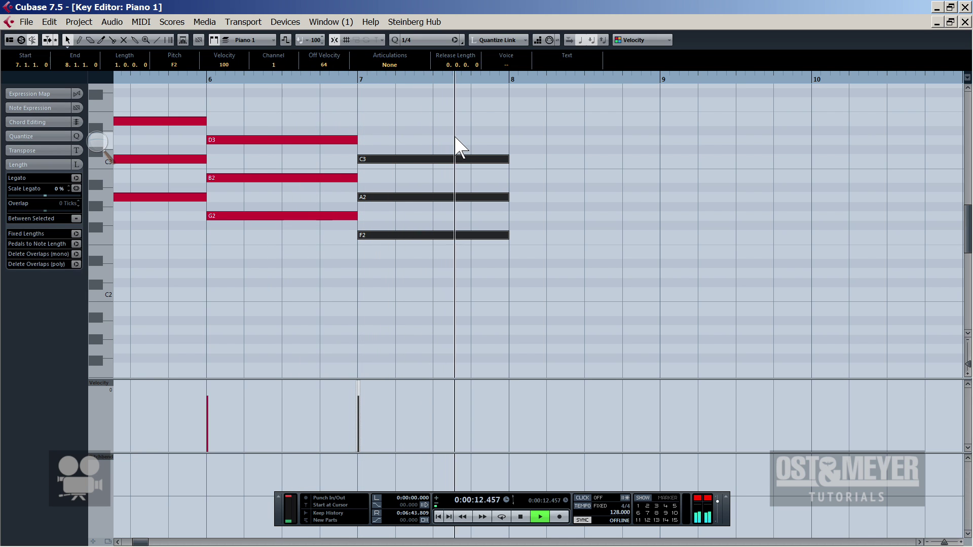
pyautogui.press('space')
# - Copy the bar 7 chord to bar 8, voice it as G2, C3 and E3, and play it
pyautogui.click(456, 145)
pyautogui.moveTo(468, 160); pyautogui.dragTo(607, 215)
pyautogui.press('space')
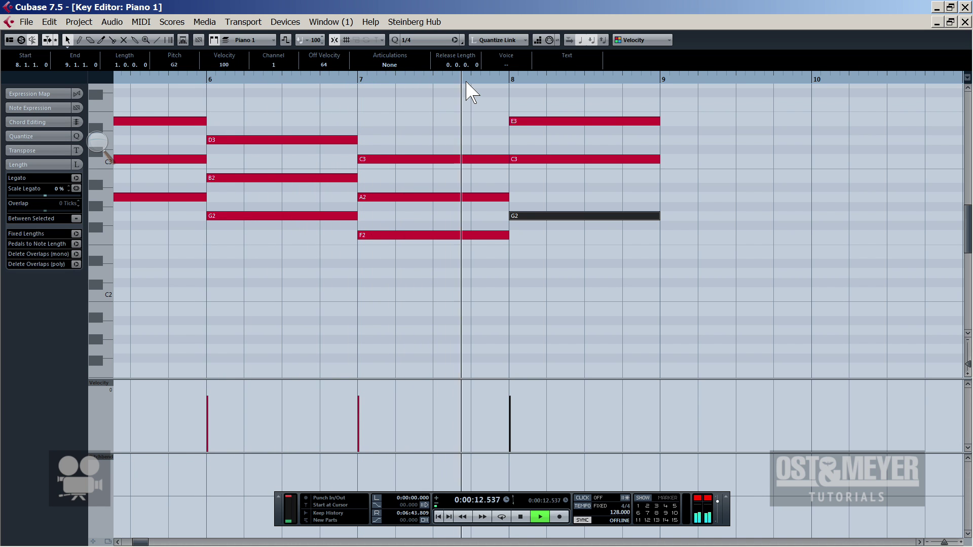
pyautogui.press('g')
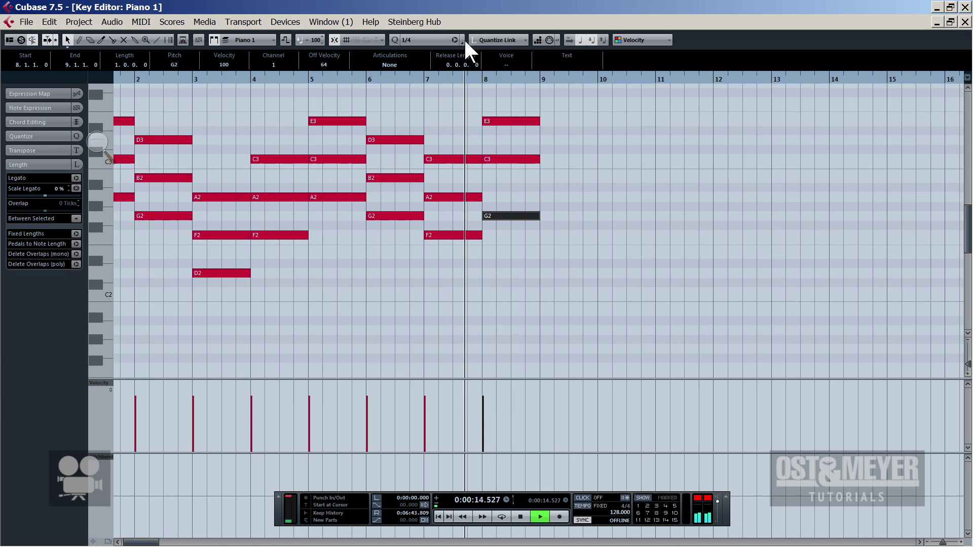
# - Play up to the bar 8 chord, audition its E3 note and return the cursor to the start of the part
pyautogui.moveTo(468, 79); pyautogui.dragTo(666, 94)
pyautogui.press('space')
pyautogui.click(354, 122)
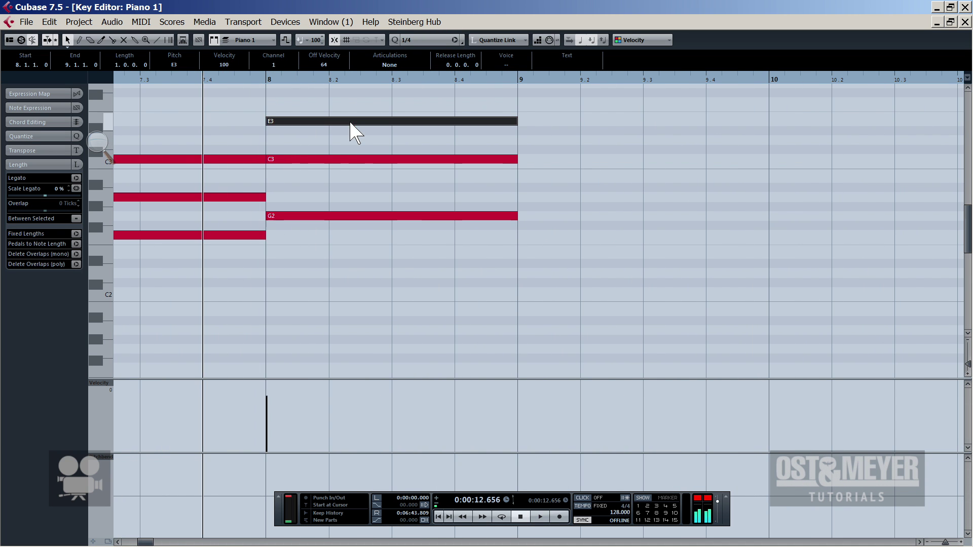
pyautogui.moveTo(353, 121); pyautogui.dragTo(423, 89)
pyautogui.press('Home')
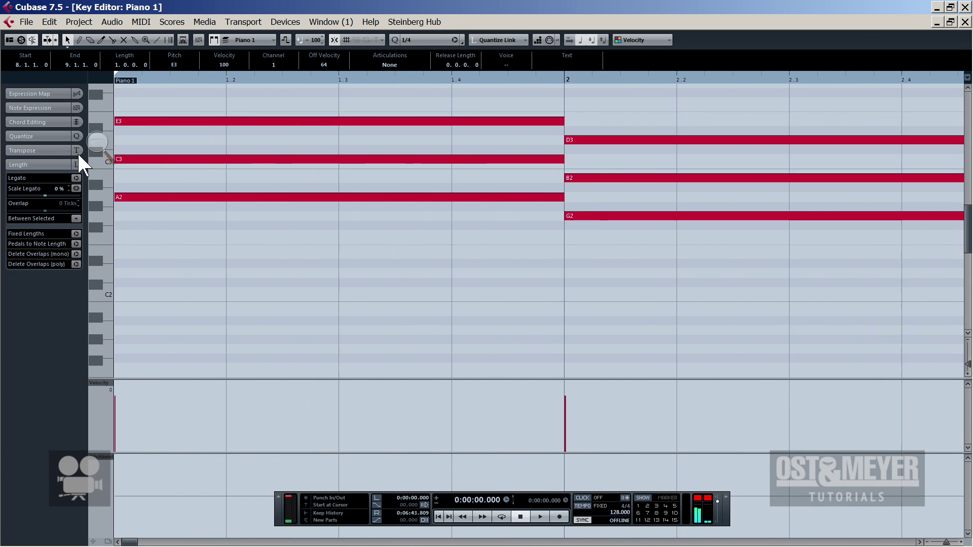
# - Add bass notes an octave below the chord roots, A1 in bar 1 and G1 in bar 2, and play them
pyautogui.moveTo(304, 122); pyautogui.dragTo(354, 271)
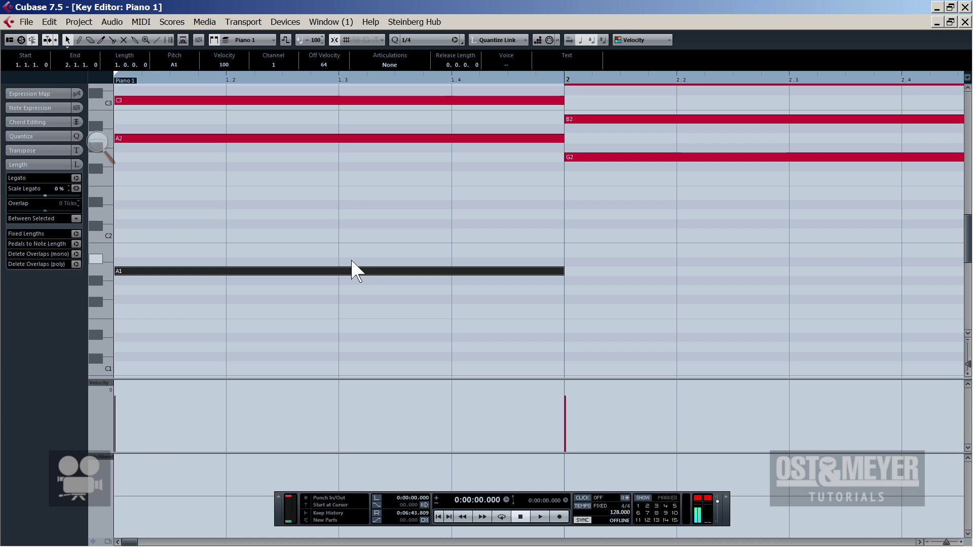
pyautogui.moveTo(596, 156); pyautogui.dragTo(659, 288)
pyautogui.press('space')
pyautogui.moveTo(789, 78); pyautogui.dragTo(213, 32)
pyautogui.press('space')
# - Add one-bar bass notes under the remaining chords: D1, F1, A1, G1, F1 and C2 in bars 3 to 8
pyautogui.moveTo(350, 155); pyautogui.dragTo(350, 288)
pyautogui.moveTo(501, 118); pyautogui.dragTo(629, 211)
pyautogui.press('space')
pyautogui.moveTo(552, 211); pyautogui.dragTo(681, 231)
pyautogui.press('g')
pyautogui.moveTo(295, 228); pyautogui.dragTo(366, 255)
pyautogui.moveTo(353, 256); pyautogui.dragTo(423, 317)
pyautogui.scroll(3, 467, 203)
pyautogui.scroll(3, 467, 204)
pyautogui.click(422, 350)
# - Play the chord progression with its bass notes from the start
pyautogui.press('space')
pyautogui.click(97, 142)
pyautogui.press('g')
pyautogui.press('g')
pyautogui.press('space')
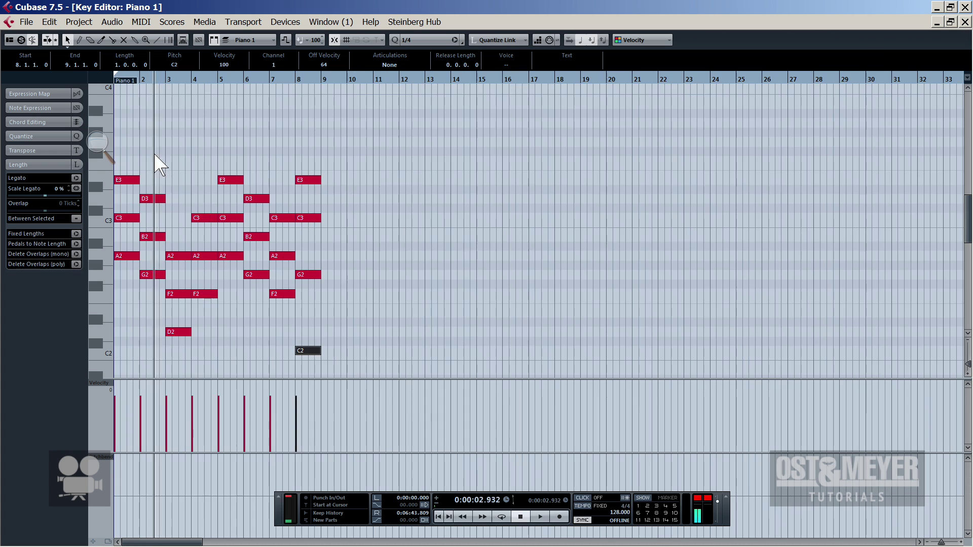
pyautogui.press('space')
pyautogui.press('h')
pyautogui.press('h')
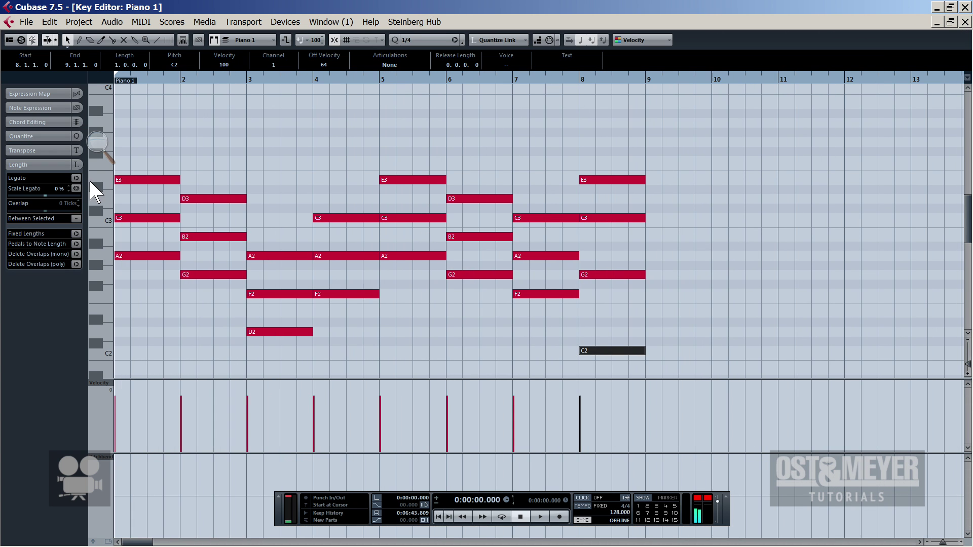
# - Extend the Piano 1 part to bar 9 in the project and reopen it in the Key Editor
pyautogui.click(964, 22)
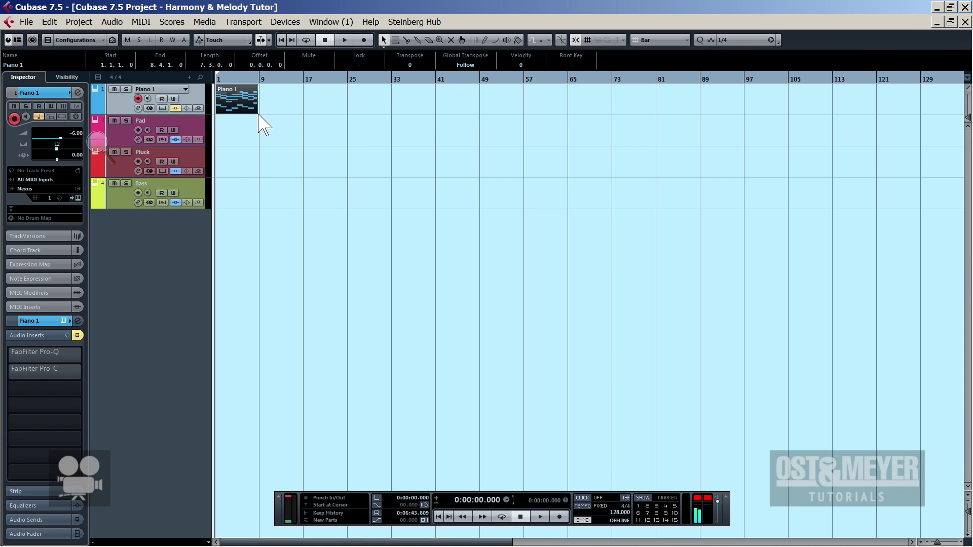
pyautogui.moveTo(256, 113)
pyautogui.mouseDown()
pyautogui.moveTo(273, 115)
pyautogui.moveTo(260, 115)
pyautogui.mouseUp()
pyautogui.doubleClick(246, 103)
pyautogui.scroll(-2, 274, 144)
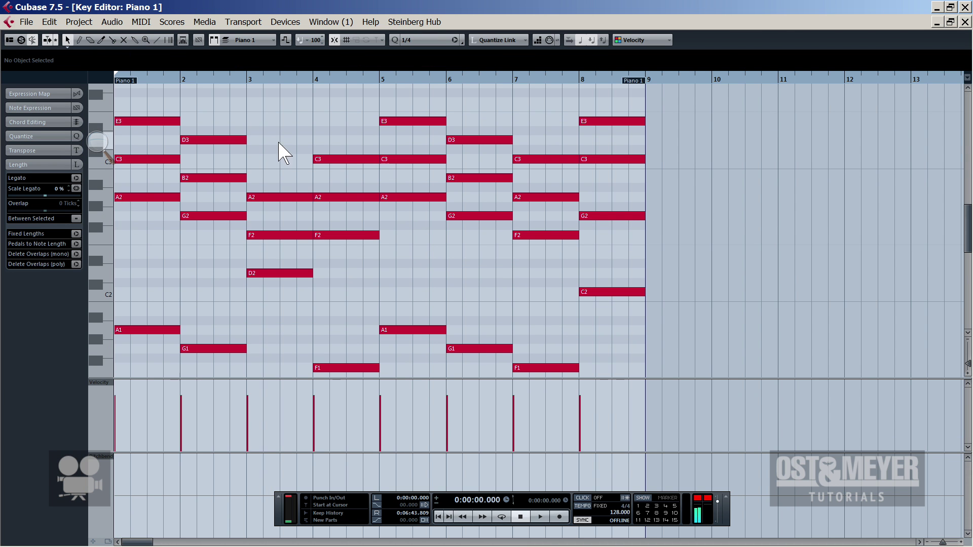
# - Select the highest note of every chord in bars 1 to 8
pyautogui.click(152, 121)
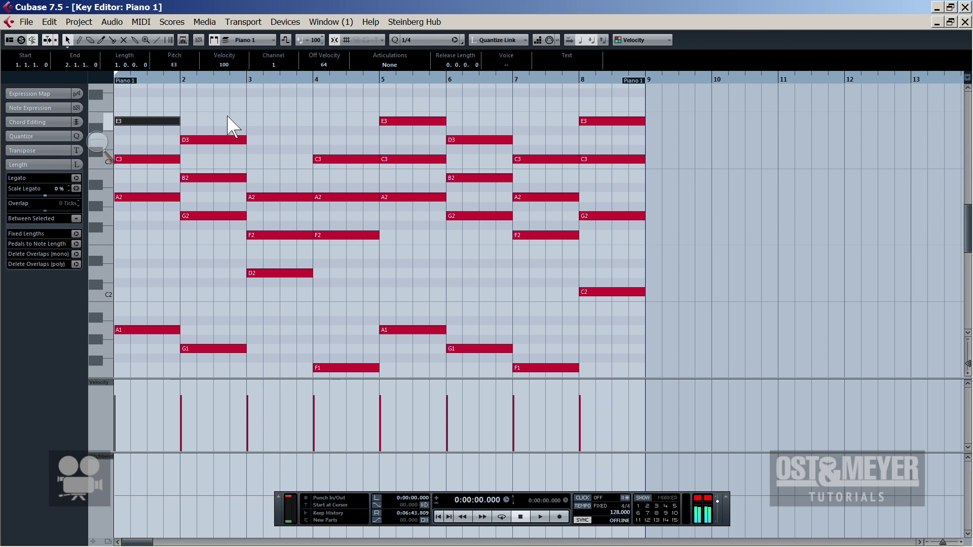
pyautogui.keyDown('shift'); pyautogui.click(218, 139); pyautogui.keyUp('shift')
pyautogui.keyDown('shift'); pyautogui.click(277, 197); pyautogui.keyUp('shift')
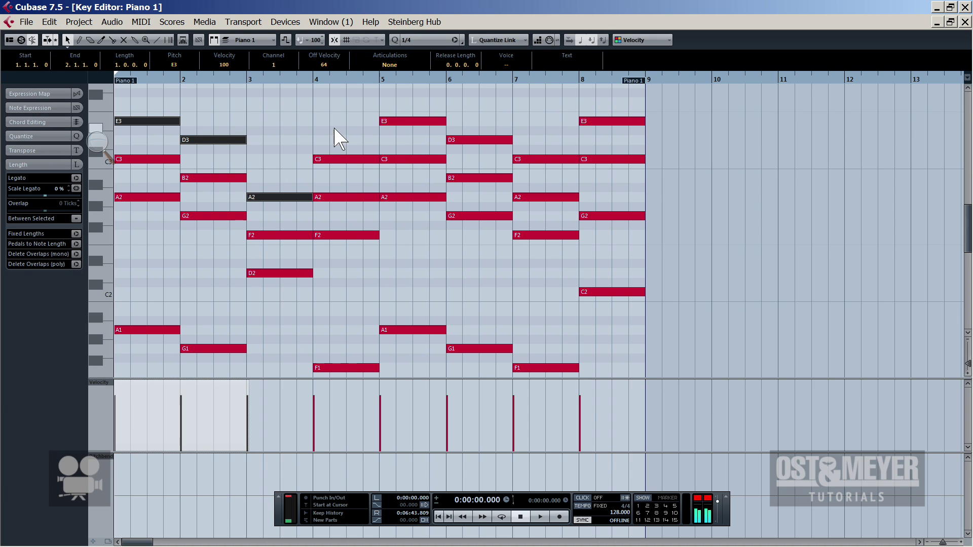
pyautogui.keyDown('shift'); pyautogui.click(337, 159); pyautogui.keyUp('shift')
pyautogui.keyDown('shift'); pyautogui.click(405, 121); pyautogui.keyUp('shift')
pyautogui.keyDown('shift'); pyautogui.click(481, 140); pyautogui.keyUp('shift')
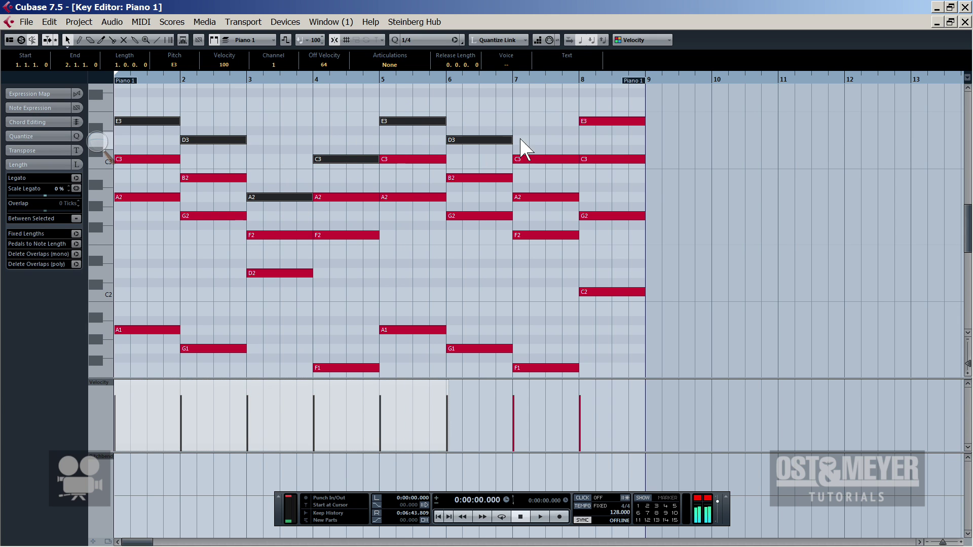
pyautogui.keyDown('shift'); pyautogui.click(545, 159); pyautogui.keyUp('shift')
pyautogui.keyDown('shift'); pyautogui.click(608, 121); pyautogui.keyUp('shift')
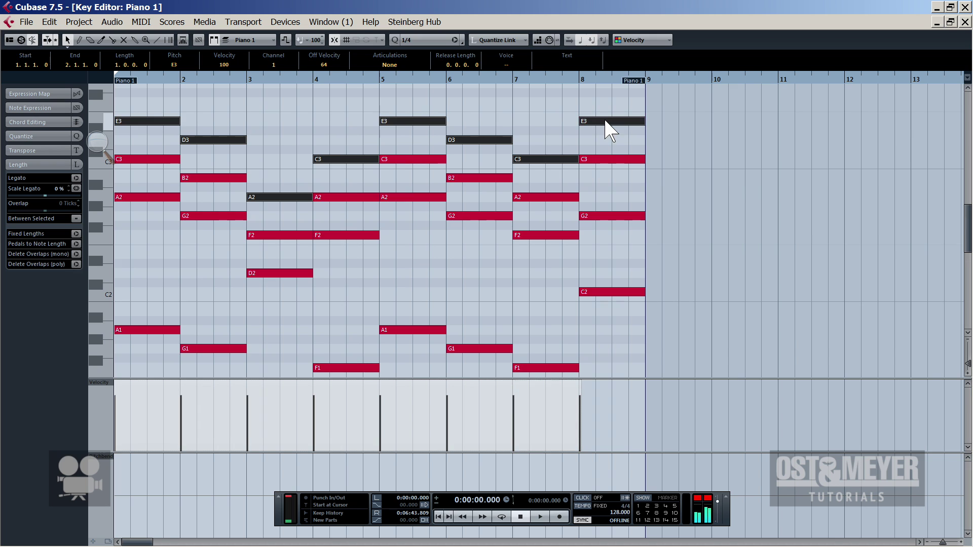
# - Include all the bass notes in the selection, set the inner chord notes' velocity to 79 and play the progression
pyautogui.scroll(-3, 608, 152)
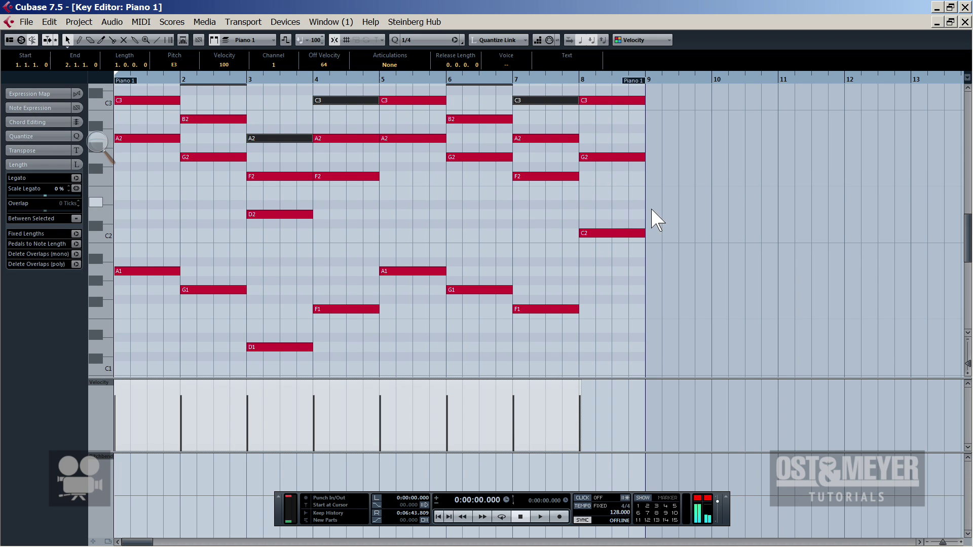
pyautogui.moveTo(667, 215); pyautogui.dragTo(380, 321)
pyautogui.scroll(-3, 381, 313)
pyautogui.moveTo(362, 211); pyautogui.dragTo(101, 357)
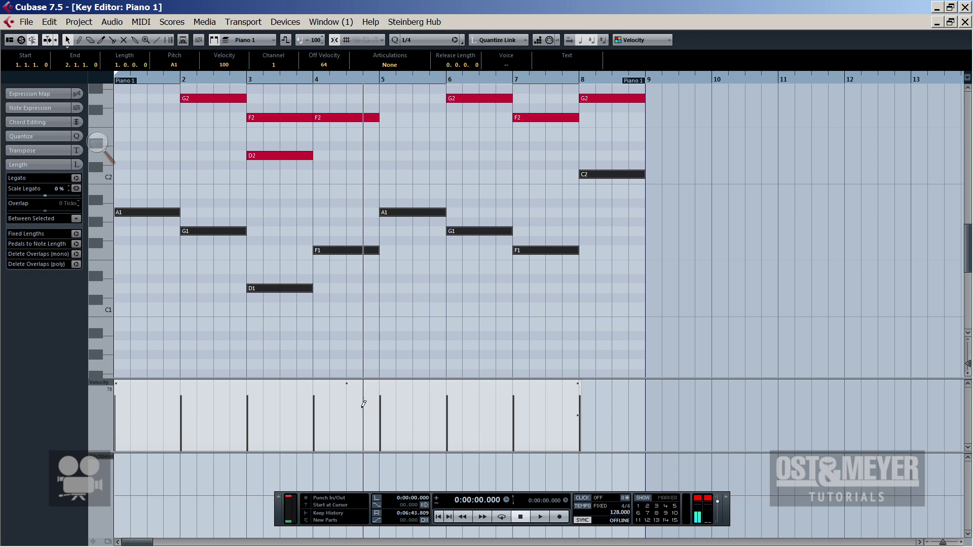
pyautogui.click(184, 162)
pyautogui.scroll(10, 184, 163)
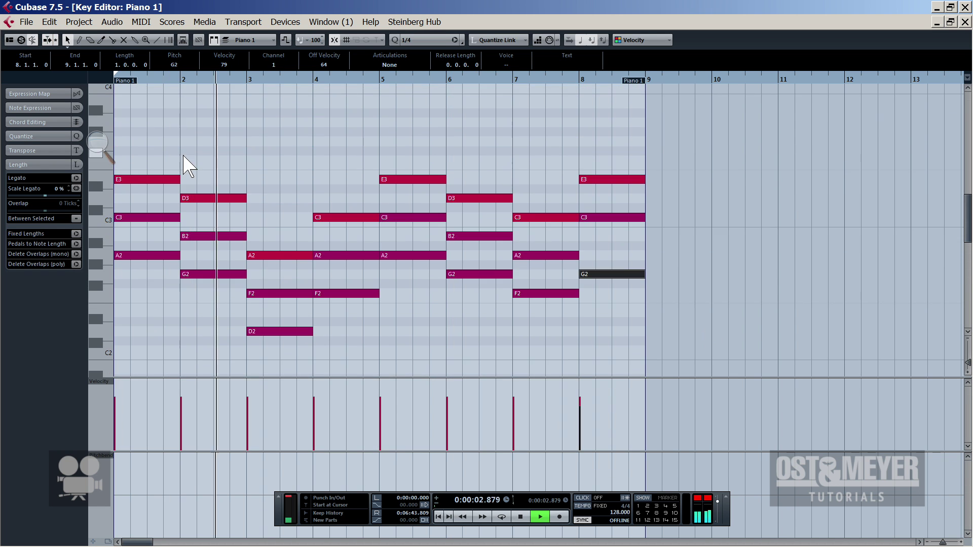
# - Revoice the chords as C3-E3-A3, D3-G3-B3, D3-F3-A3, C3-F3-A3, C3-E3-A3, D3-G3-B3, C3-F3-A3 and C3-E3-G3 in bars 1 to 8
pyautogui.moveTo(160, 217); pyautogui.dragTo(160, 180)
pyautogui.scroll(-3, 167, 309)
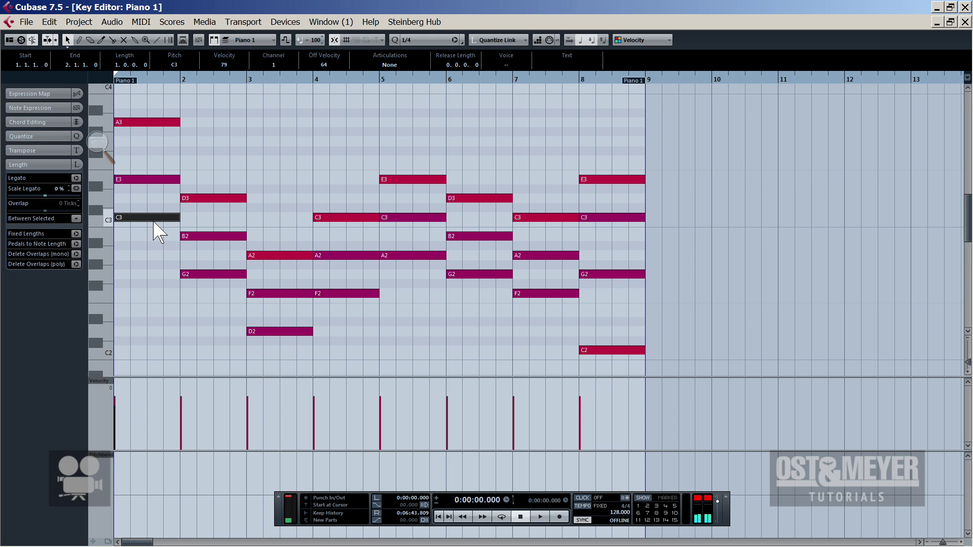
pyautogui.moveTo(157, 228); pyautogui.dragTo(283, 261)
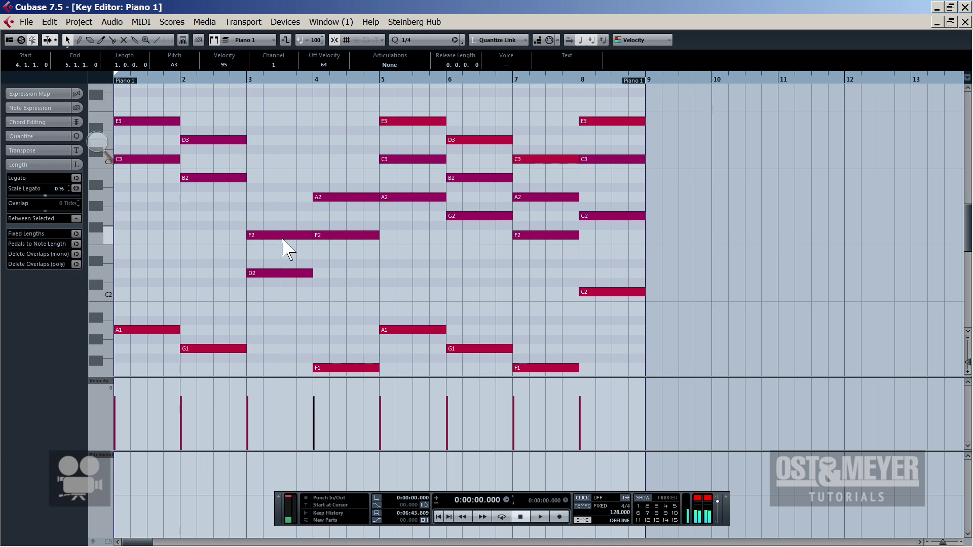
pyautogui.moveTo(282, 238); pyautogui.dragTo(282, 156)
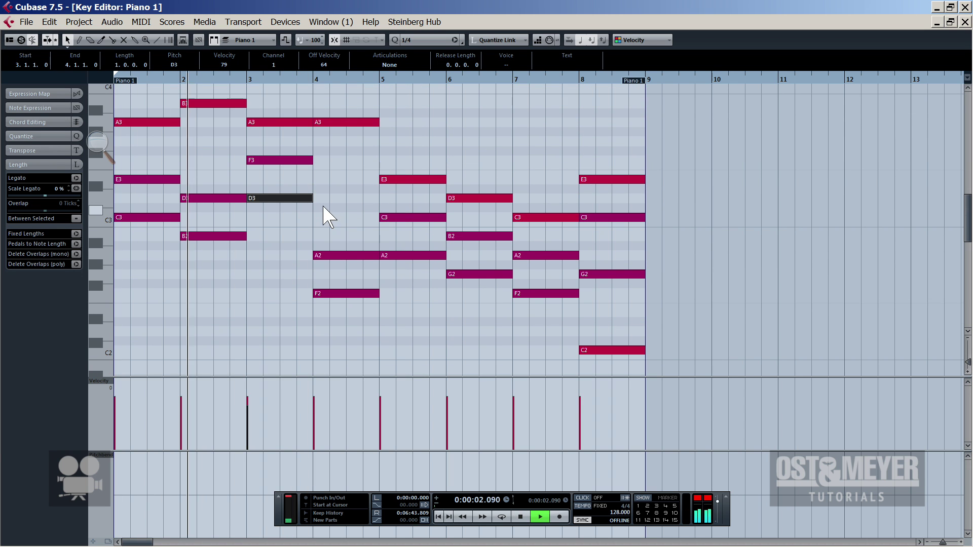
pyautogui.click(350, 218)
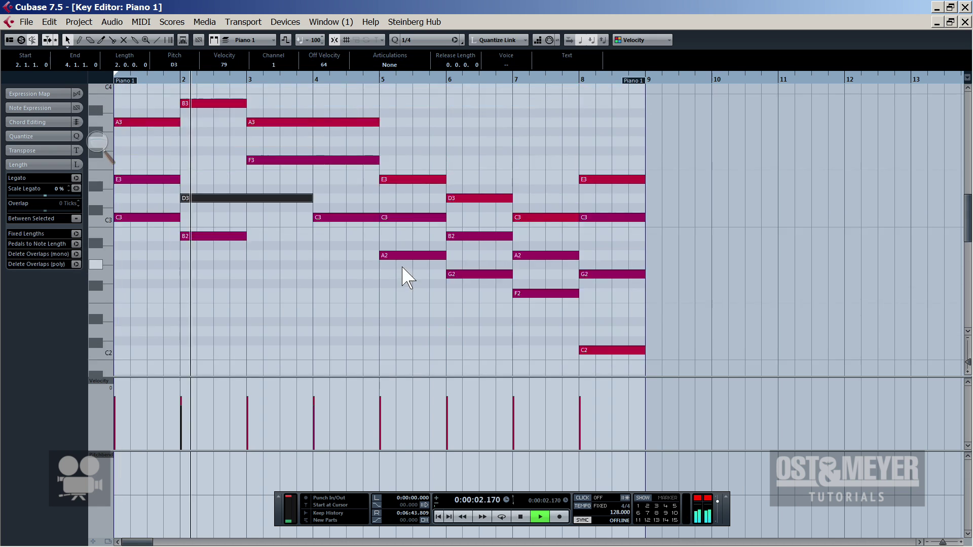
pyautogui.moveTo(478, 203); pyautogui.dragTo(574, 202)
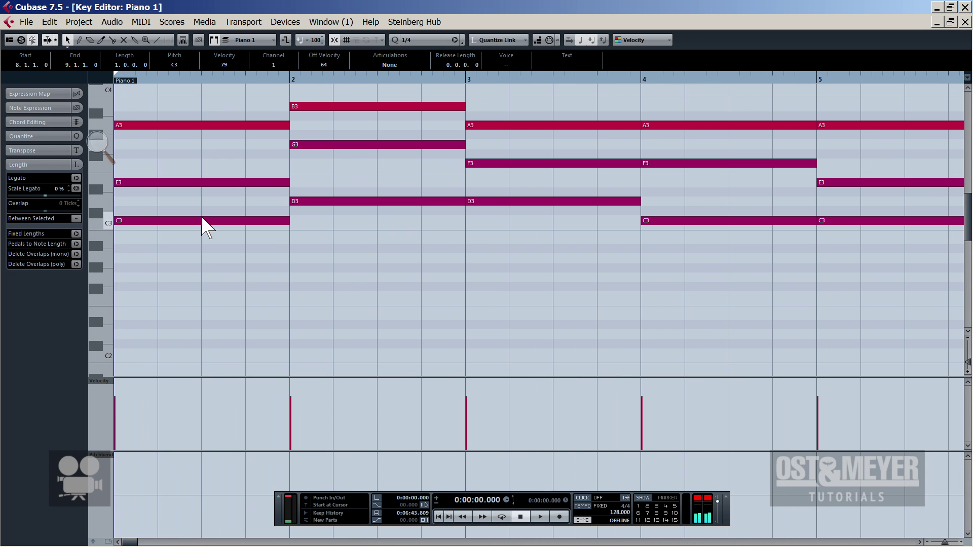
# - Try an extra A2 note beneath the bar 1 chord and play the progression
pyautogui.moveTo(202, 219); pyautogui.dragTo(259, 278)
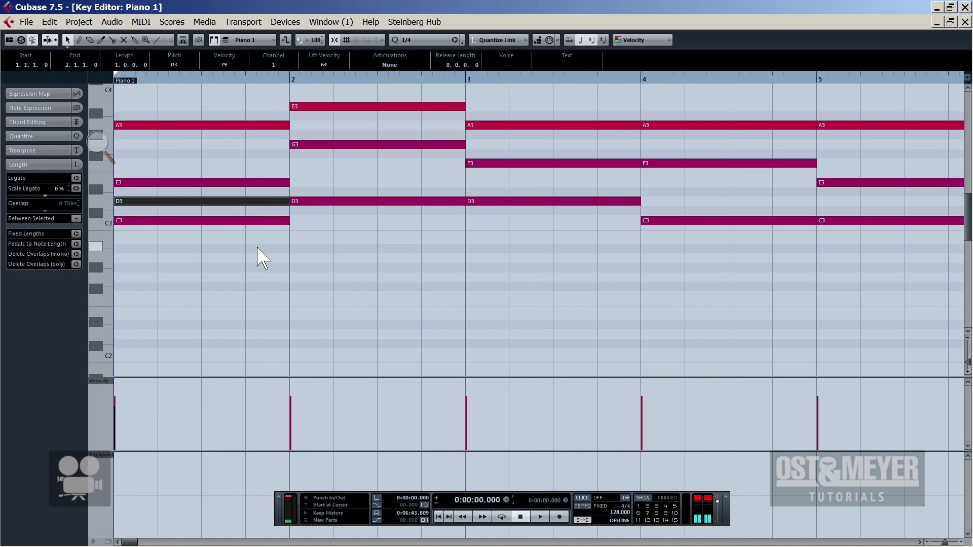
pyautogui.press('g')
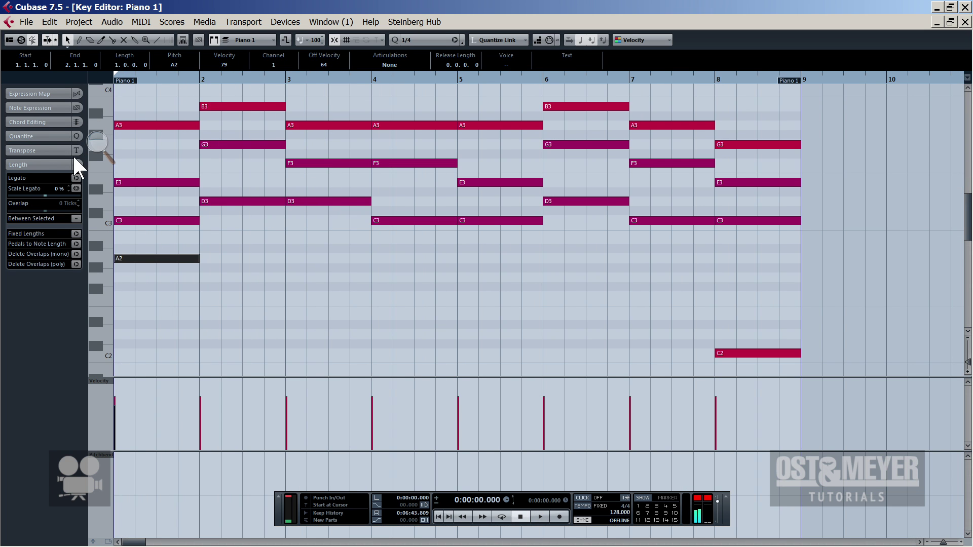
pyautogui.press('g')
pyautogui.press('g')
pyautogui.press('h')
pyautogui.press('h')
pyautogui.press('space')
pyautogui.scroll(-2, 304, 239)
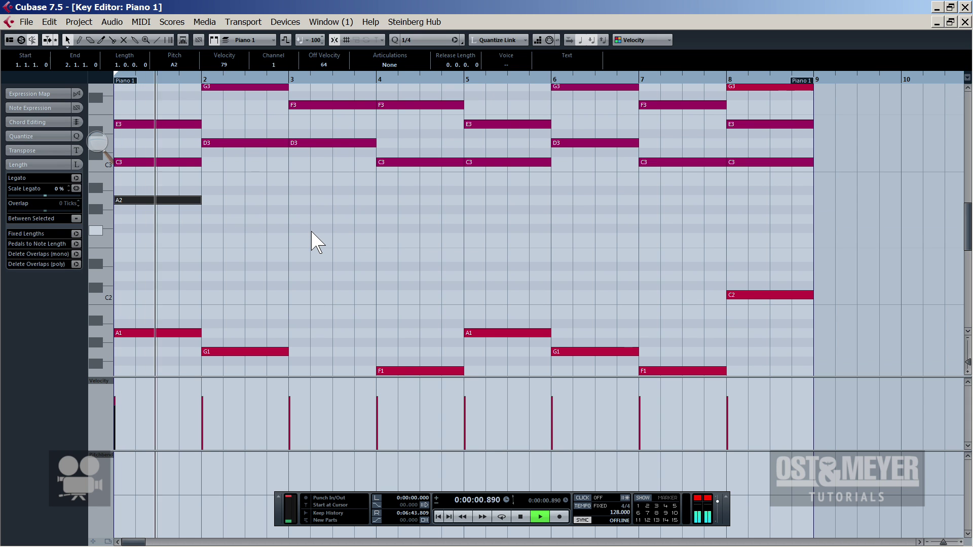
pyautogui.scroll(2, 311, 234)
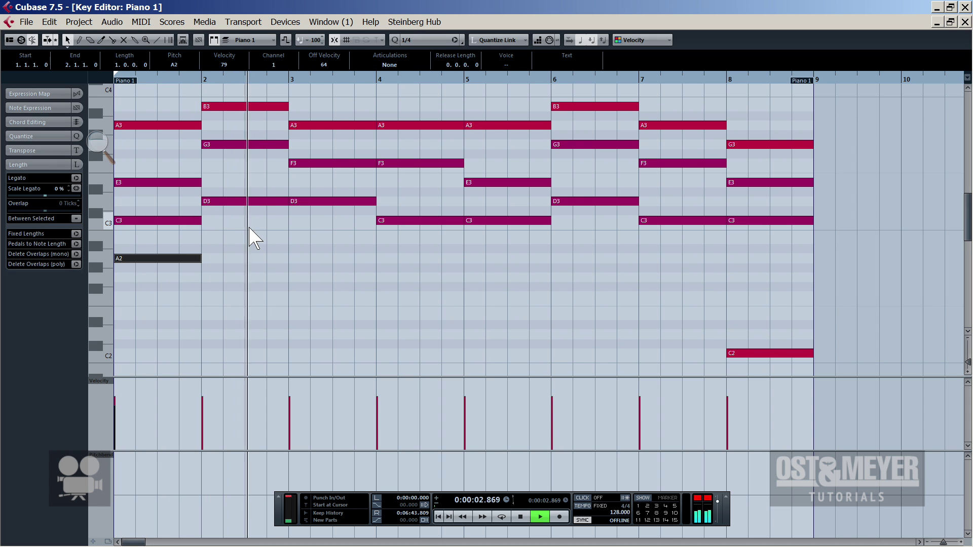
# - Raise the added bar 1 note to C3 and play the progression from the start
pyautogui.press('Up')
pyautogui.press('Up')
pyautogui.press('Up')
pyautogui.press('space')
pyautogui.press('space')
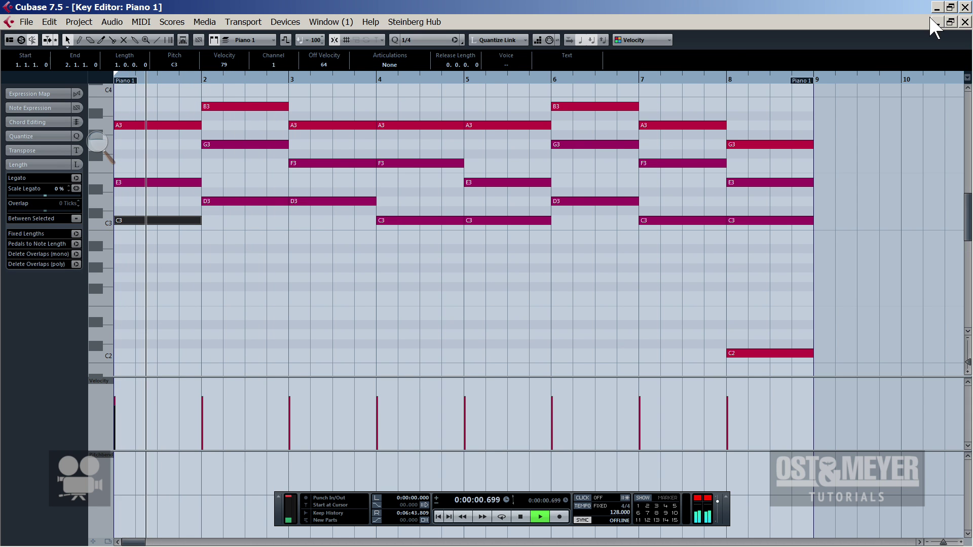
# - Move the eight-bar Piano 1 part to the Pad track and check its notes in the Key Editor
pyautogui.click(964, 22)
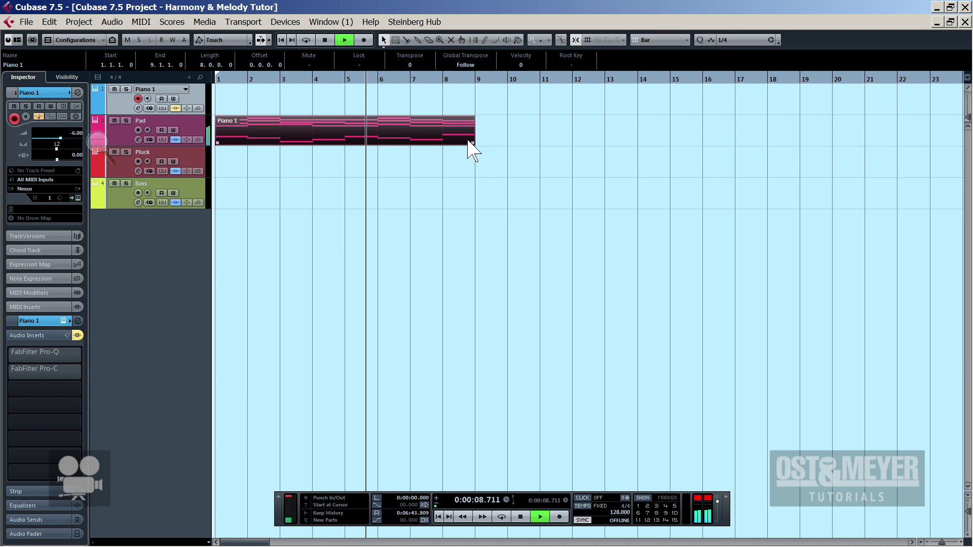
pyautogui.doubleClick(448, 142)
pyautogui.scroll(5, 502, 170)
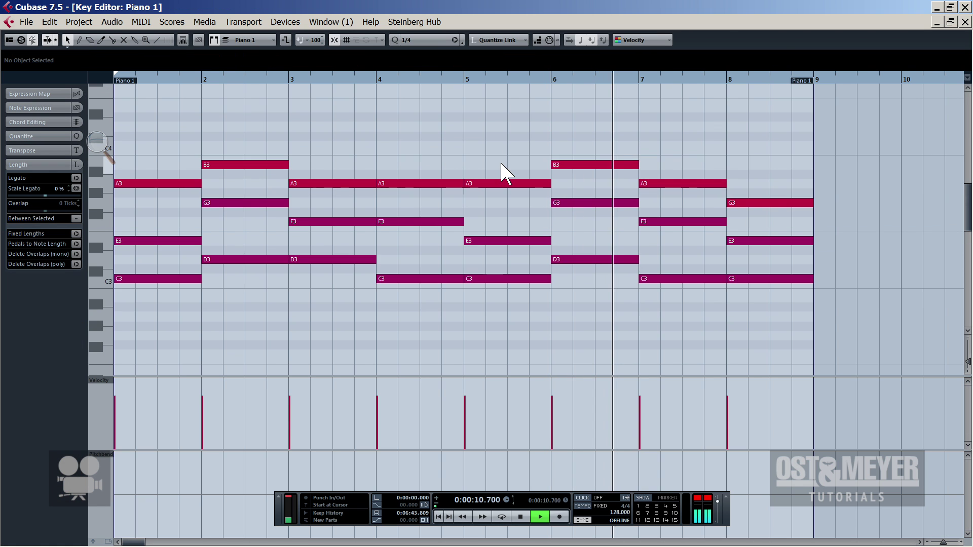
pyautogui.scroll(4, 504, 177)
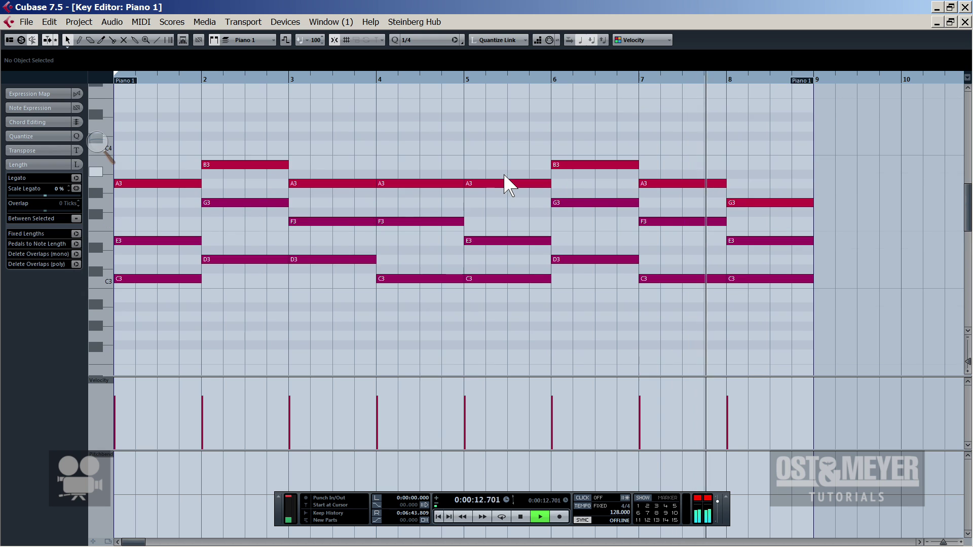
pyautogui.click(964, 22)
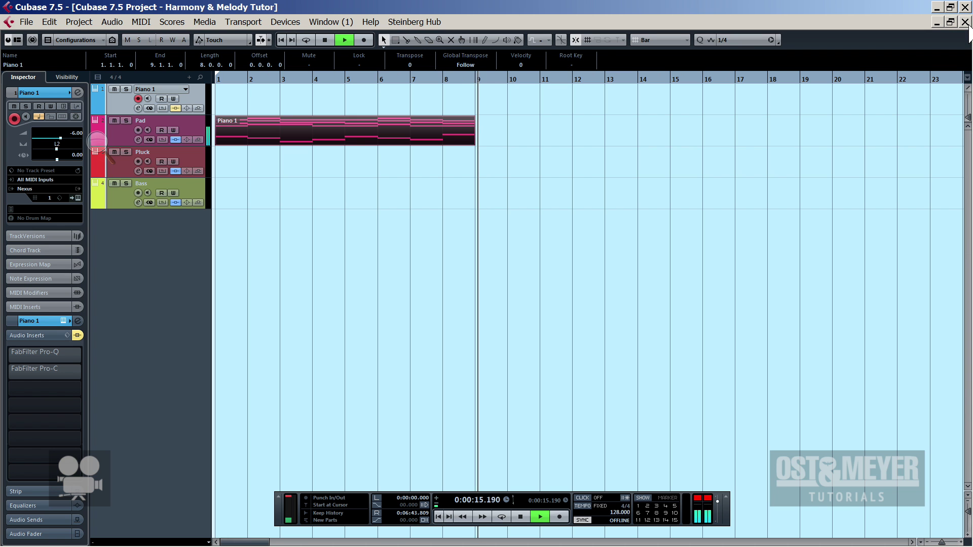
# - Open an empty eight-bar part on the Pluck track and place a one-beat G4 at the start of bar 1
pyautogui.click(120, 164)
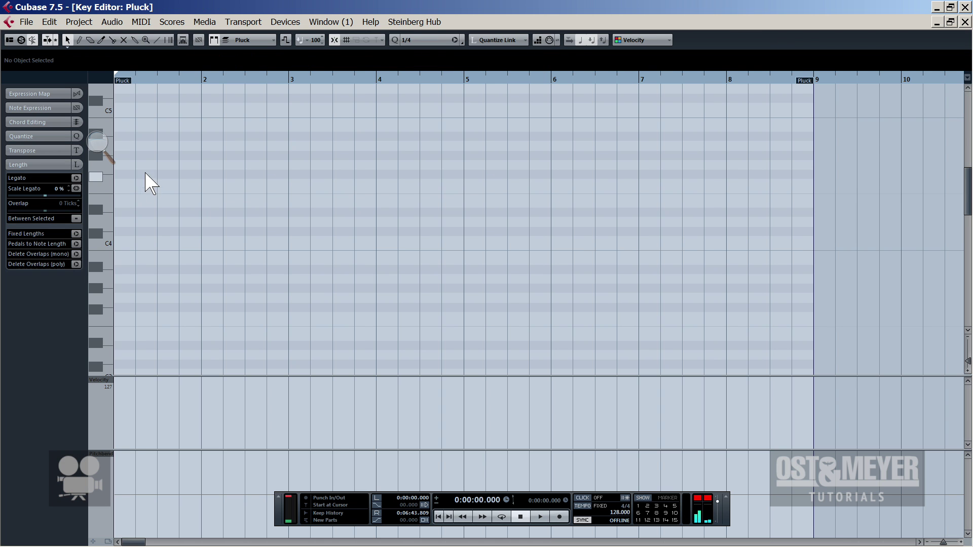
pyautogui.click(147, 165)
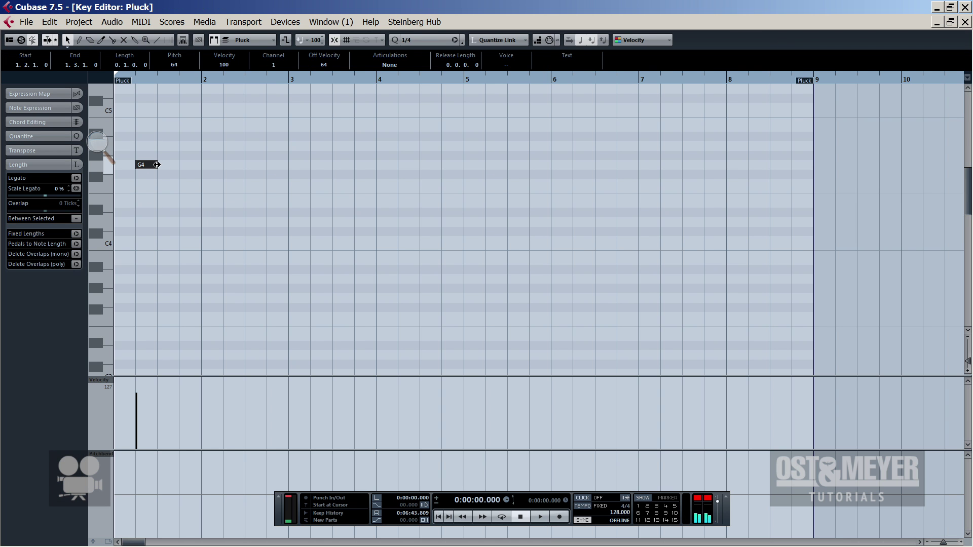
pyautogui.moveTo(150, 164); pyautogui.dragTo(130, 164)
# - Play the Pluck part's opening note from the start of bar 1
pyautogui.click(234, 92)
pyautogui.press('space')
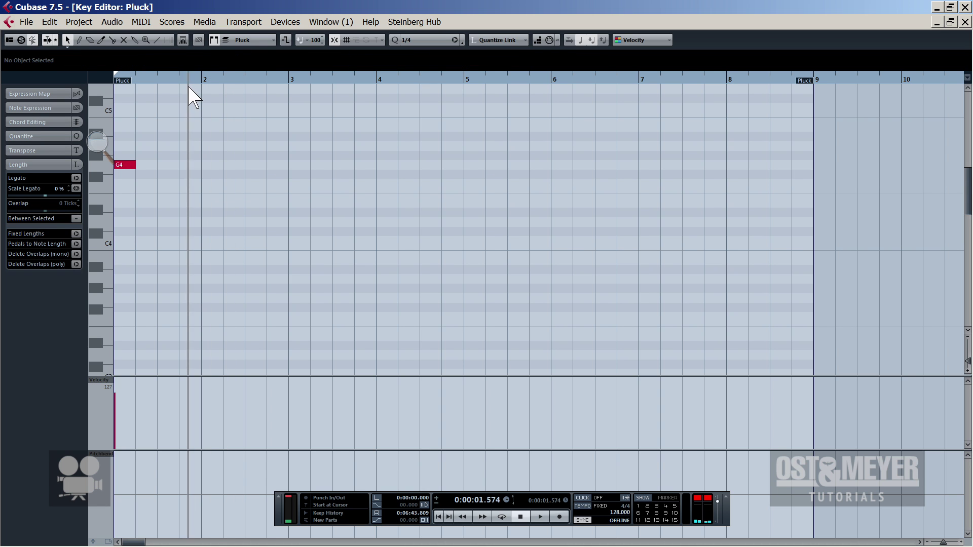
pyautogui.press('space')
pyautogui.press('h')
pyautogui.press('h')
pyautogui.press('h')
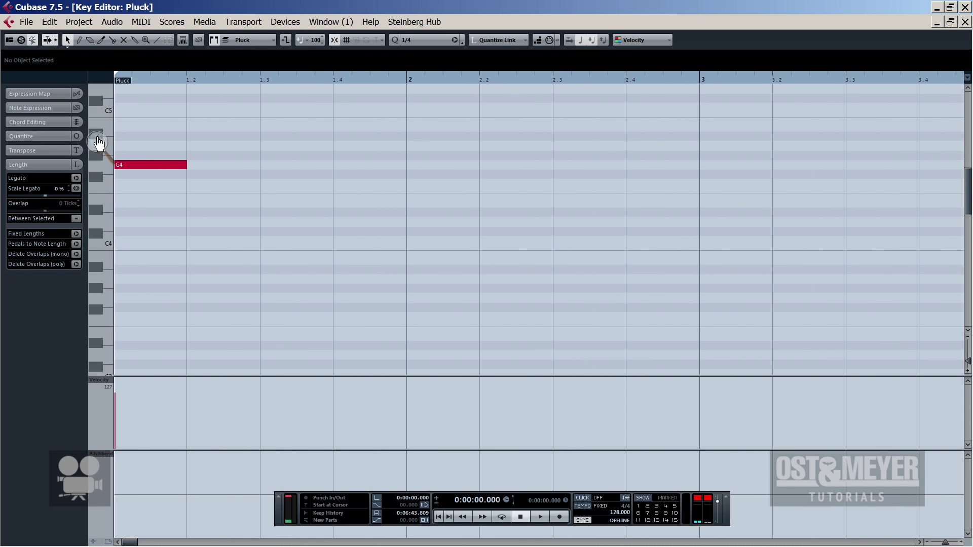
pyautogui.press('space')
pyautogui.press('space')
# - Lengthen the opening G4 to two beats and set the quantize value to 1/8
pyautogui.moveTo(182, 165); pyautogui.dragTo(260, 166)
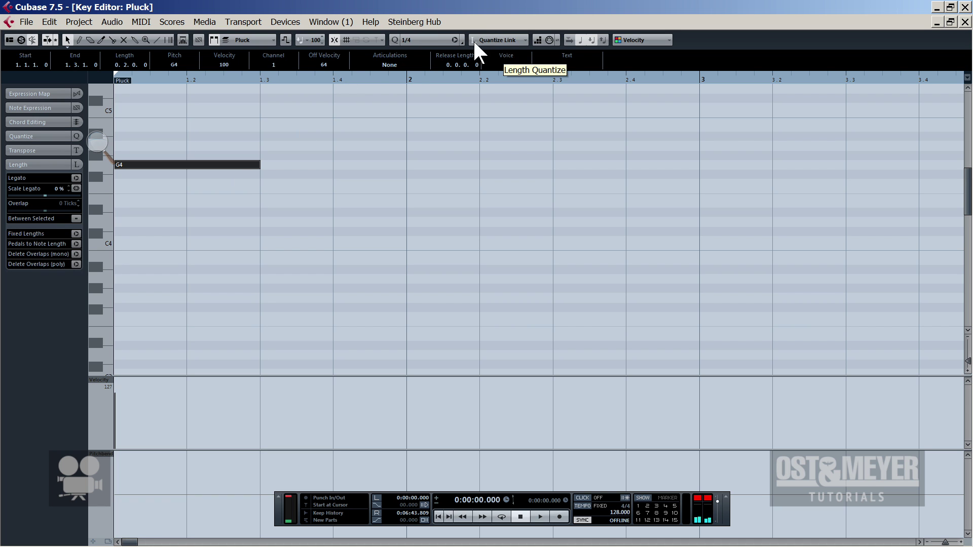
pyautogui.click(439, 42)
pyautogui.click(434, 93)
# - Duplicate the G4 onto beat 3 of bar 1 and transpose the copy down to D4
pyautogui.hotkey('ctrl', 'd')
pyautogui.press('Down')
pyautogui.press('Down')
pyautogui.press('Down')
pyautogui.press('Down')
pyautogui.press('Down')
# - Split the D4 at 1.4.1 and 1.4.3 and raise its middle piece to G4
pyautogui.press('3')
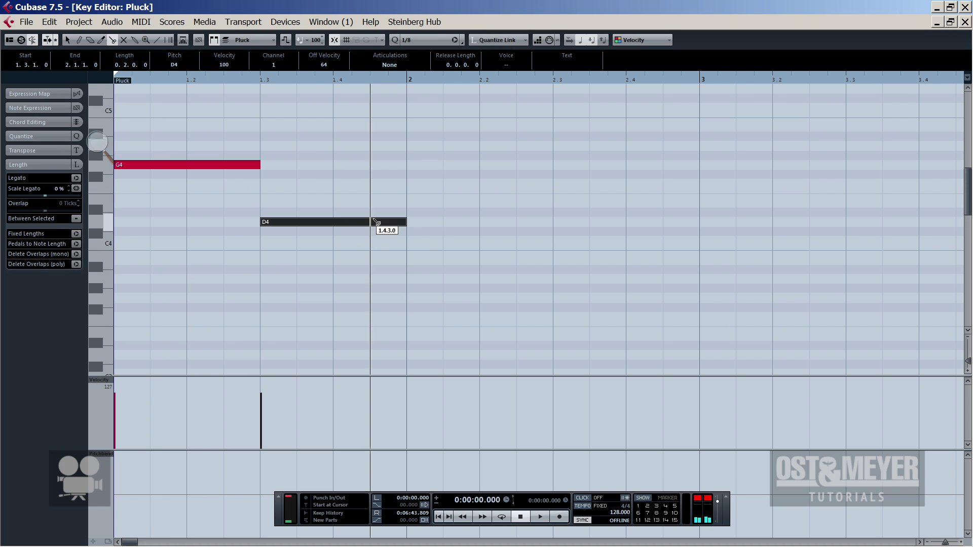
pyautogui.click(370, 222)
pyautogui.click(333, 222)
pyautogui.press('Up')
pyautogui.press('Up')
pyautogui.press('Up')
pyautogui.press('Up')
pyautogui.press('Up')
# - Change the last split note at 1.4.3 to C4 and lengthen it to end at 2.2.1
pyautogui.press('g')
pyautogui.scroll(3, 399, 256)
pyautogui.click(272, 267)
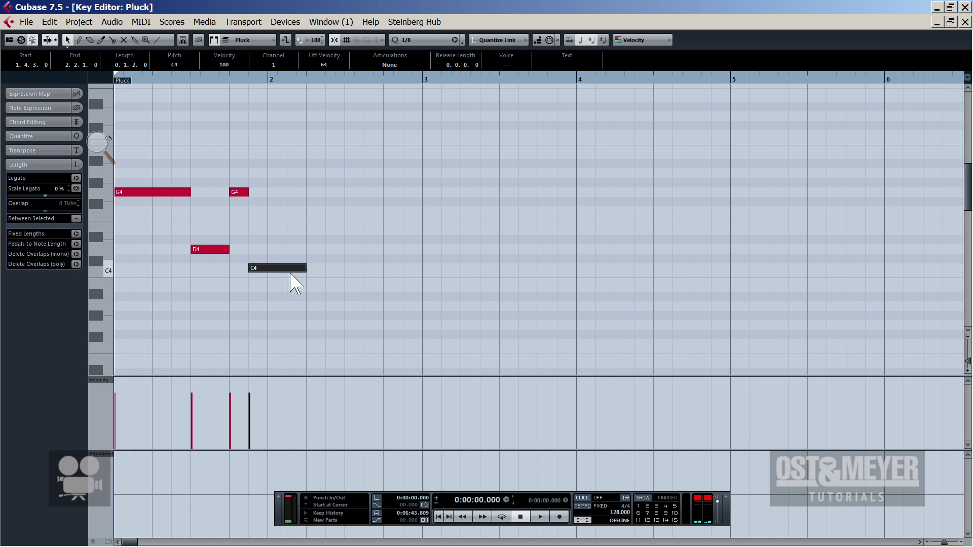
# - Continue the melody through bar 4 with copied and transposed notes G4, B3, G4, three A3s, E4, F4 and D4
pyautogui.moveTo(272, 267); pyautogui.dragTo(349, 287)
pyautogui.moveTo(296, 192); pyautogui.dragTo(393, 192)
pyautogui.moveTo(334, 287); pyautogui.dragTo(556, 306)
pyautogui.moveTo(393, 192); pyautogui.dragTo(586, 230)
pyautogui.press('c')
pyautogui.moveTo(586, 230); pyautogui.dragTo(701, 250)
# - Repeat the melody from bar 5 and finish bars 6 to 8 with C4, C4, E4, F4 and D4
pyautogui.press('g')
pyautogui.moveTo(349, 324); pyautogui.dragTo(557, 192)
pyautogui.press('h')
pyautogui.hscroll(5, 506, 253)
pyautogui.moveTo(482, 306); pyautogui.dragTo(679, 209)
pyautogui.moveTo(679, 209); pyautogui.dragTo(735, 249)
# - Select every note of the eight-bar melody and give them all a fixed eighth-note length
pyautogui.moveTo(488, 124); pyautogui.dragTo(386, 167)
pyautogui.hotkey('ctrl', 'a')
pyautogui.press('g')
pyautogui.press('g')
pyautogui.press('g')
pyautogui.click(142, 22)
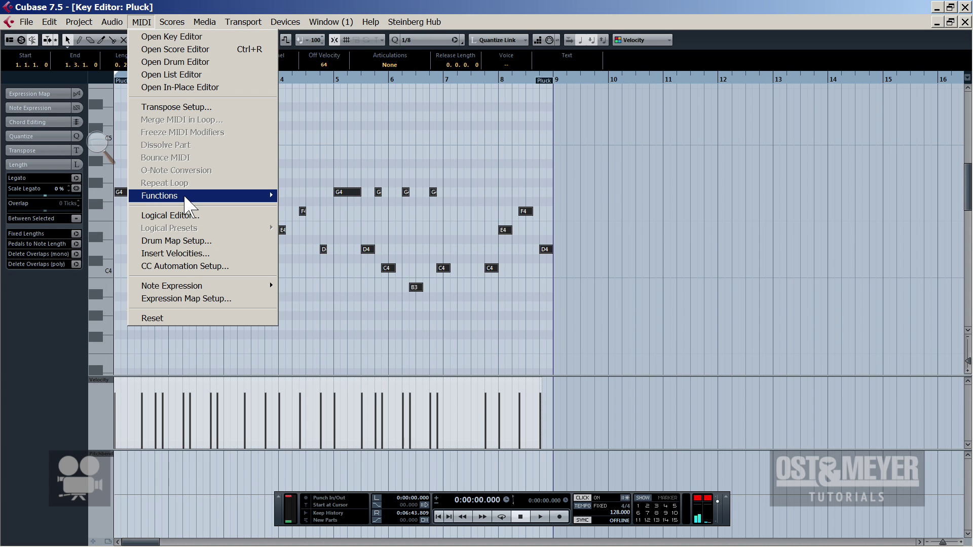
pyautogui.moveTo(263, 195)
pyautogui.click(326, 210)
# - Lengthen all melody notes to one beat during playback and return to the project arrangement
pyautogui.press('space')
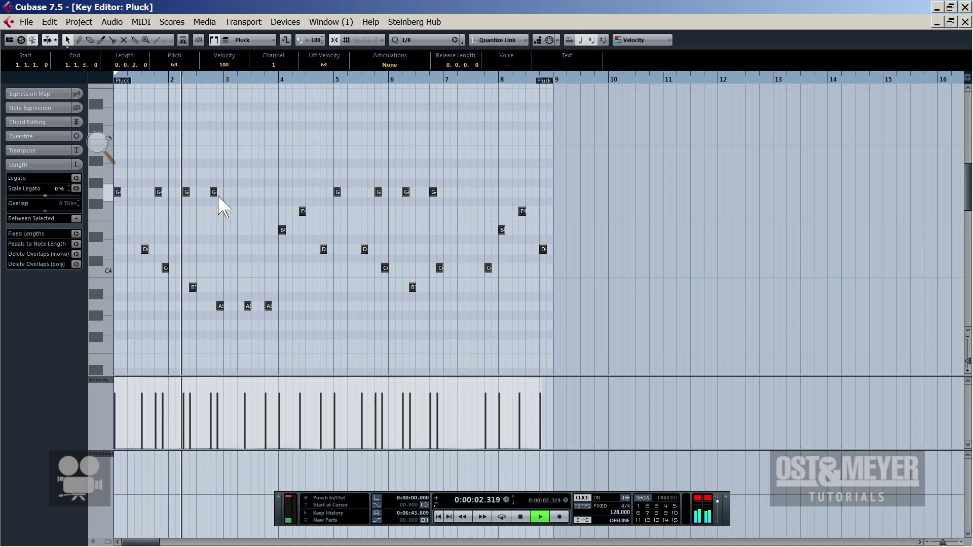
pyautogui.moveTo(217, 195); pyautogui.dragTo(223, 194)
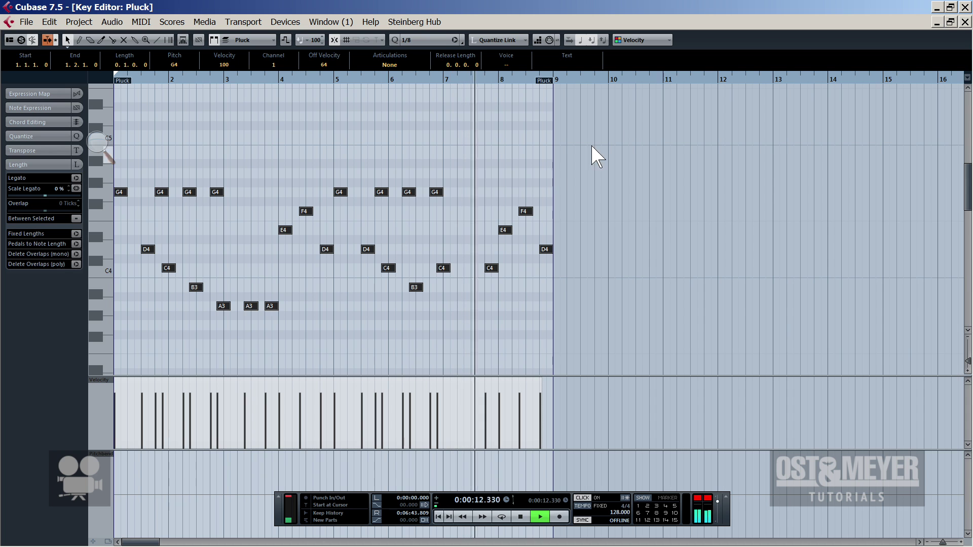
pyautogui.click(965, 22)
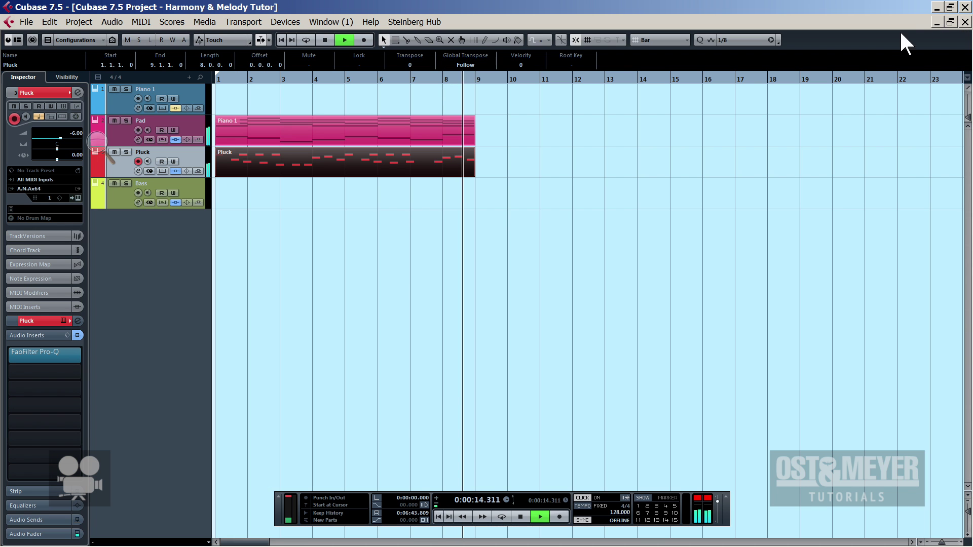
# - Move the chord part from the Pad track up to the Piano 1 track and lower that track's volume to -9.85
pyautogui.moveTo(276, 133); pyautogui.dragTo(280, 111)
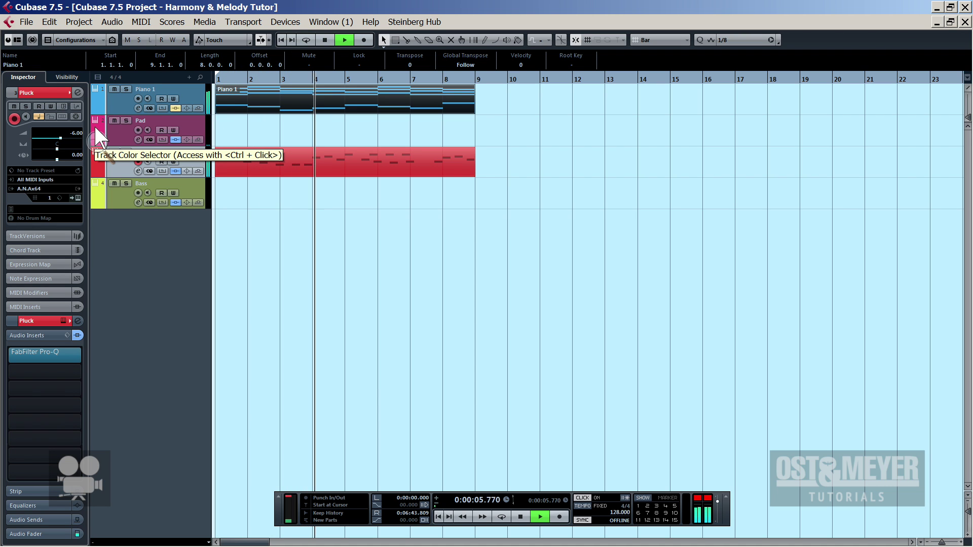
pyautogui.click(108, 98)
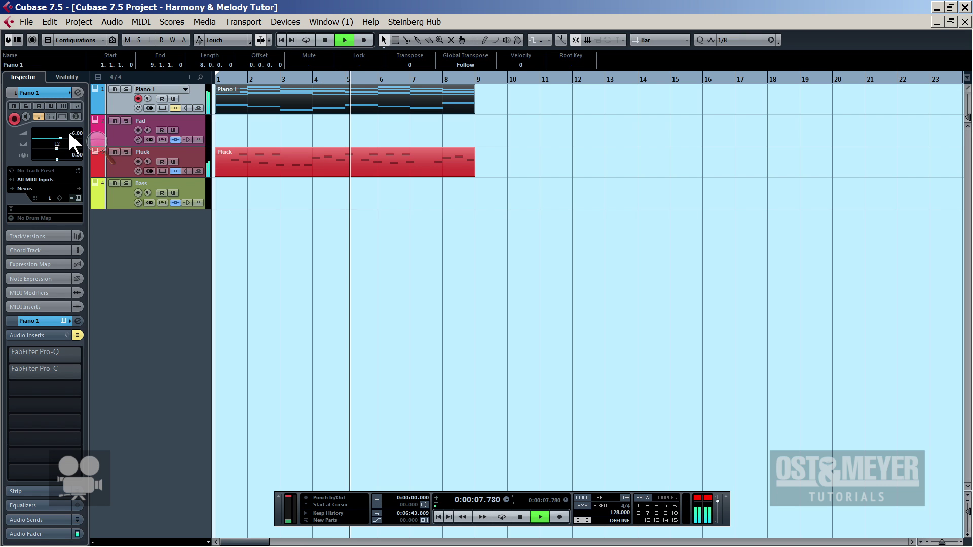
pyautogui.moveTo(57, 136); pyautogui.dragTo(53, 136)
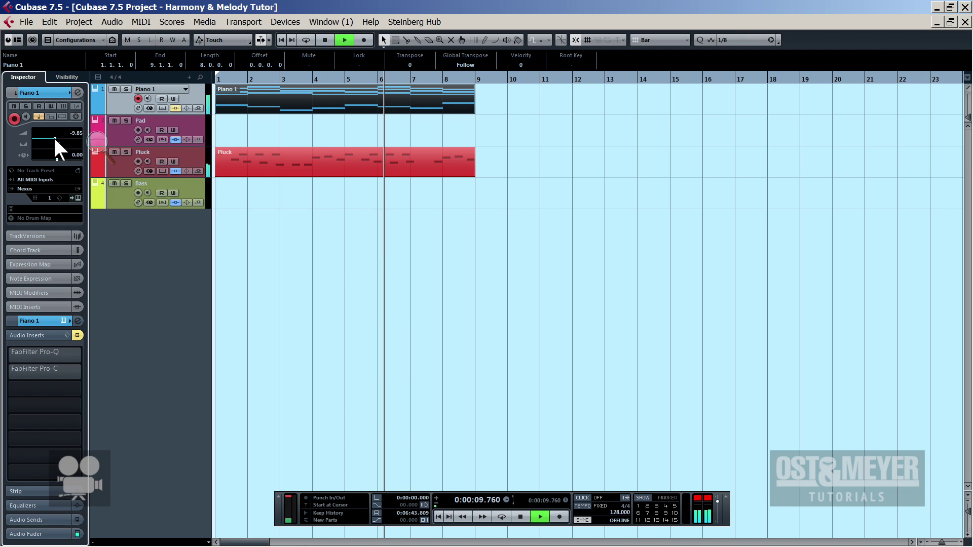
# - Switch the Piano 1 track's instrument to A.N.Ax64 and load the Arrival CMaj preset from the Factory bank's Pads category
pyautogui.click(114, 165)
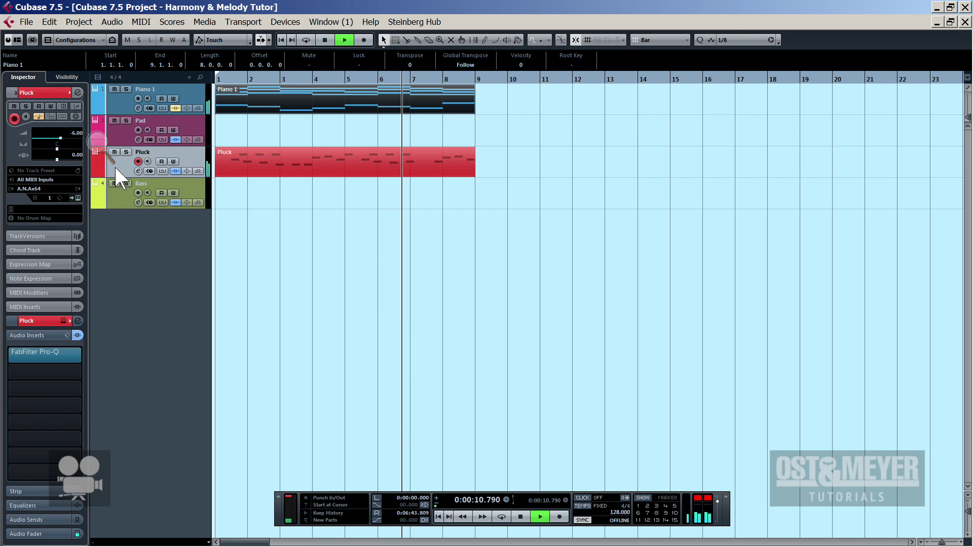
pyautogui.click(123, 106)
pyautogui.click(43, 187)
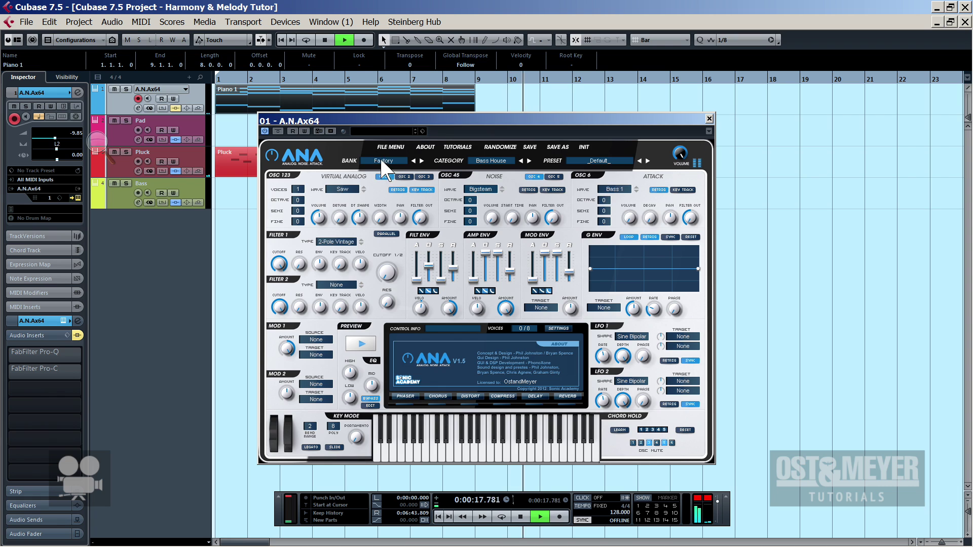
pyautogui.click(382, 160)
pyautogui.click(456, 182)
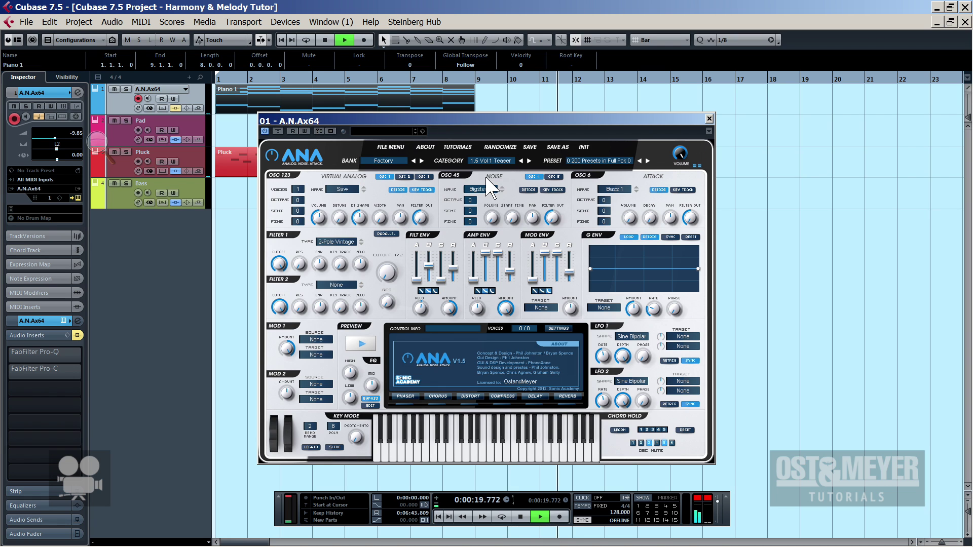
pyautogui.click(494, 162)
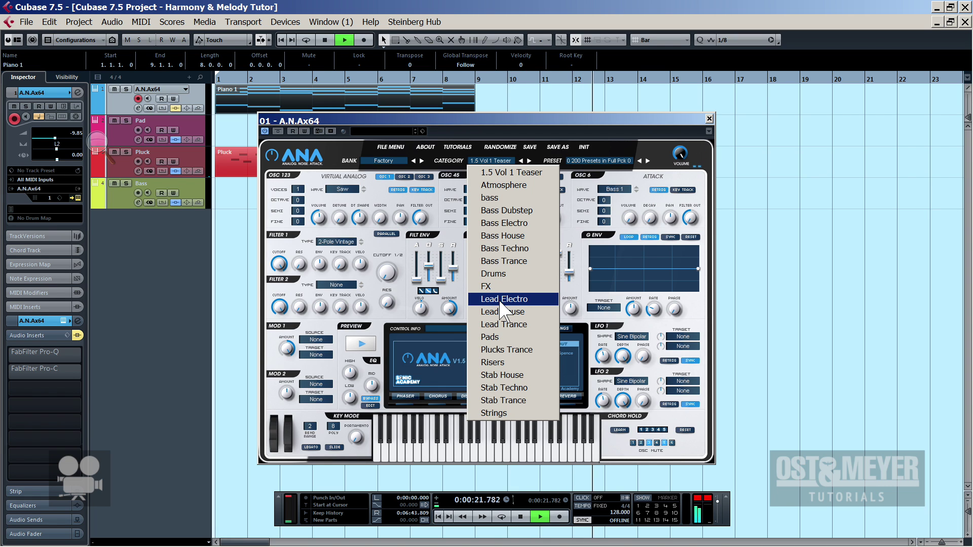
pyautogui.click(503, 337)
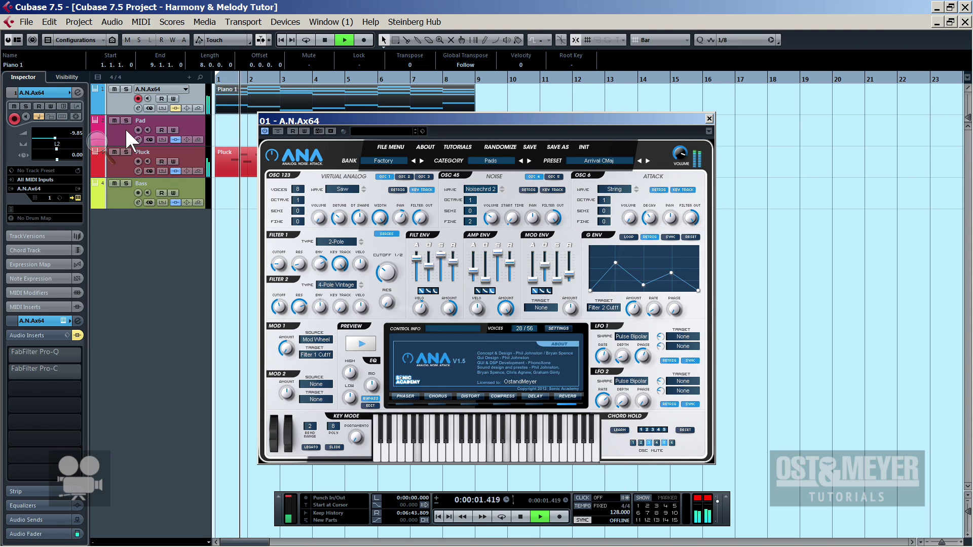
# - Stop playback, set the chord track's MIDI transpose to -24 and close the synth window
pyautogui.press('space')
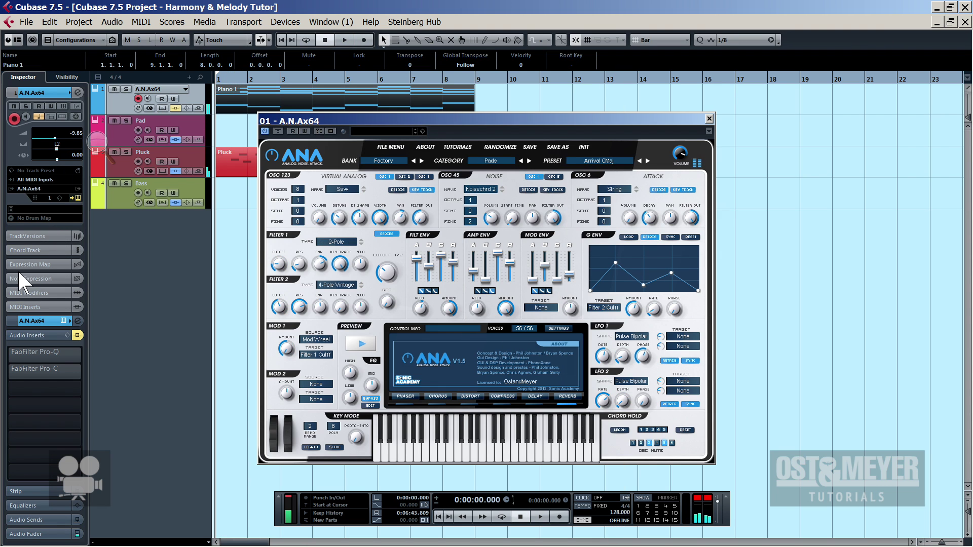
pyautogui.click(29, 293)
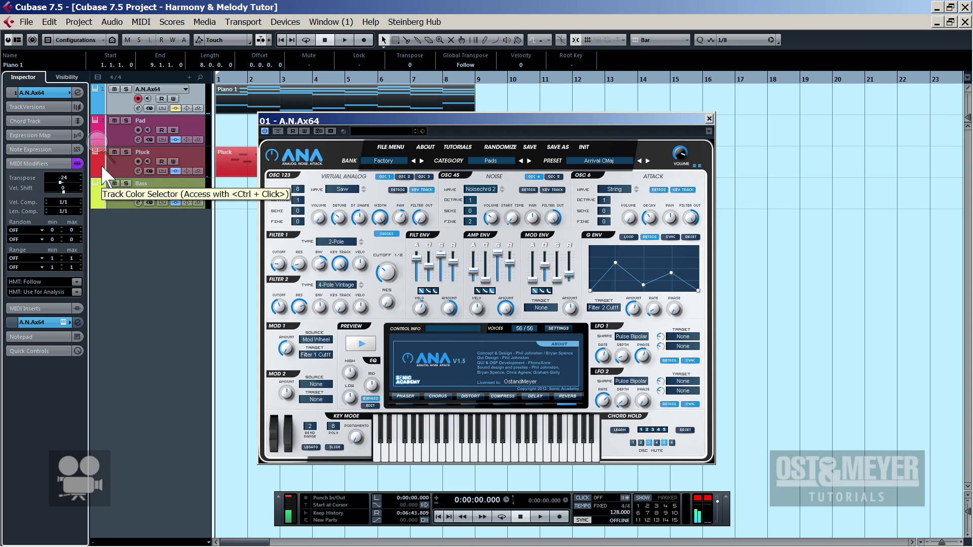
pyautogui.click(709, 118)
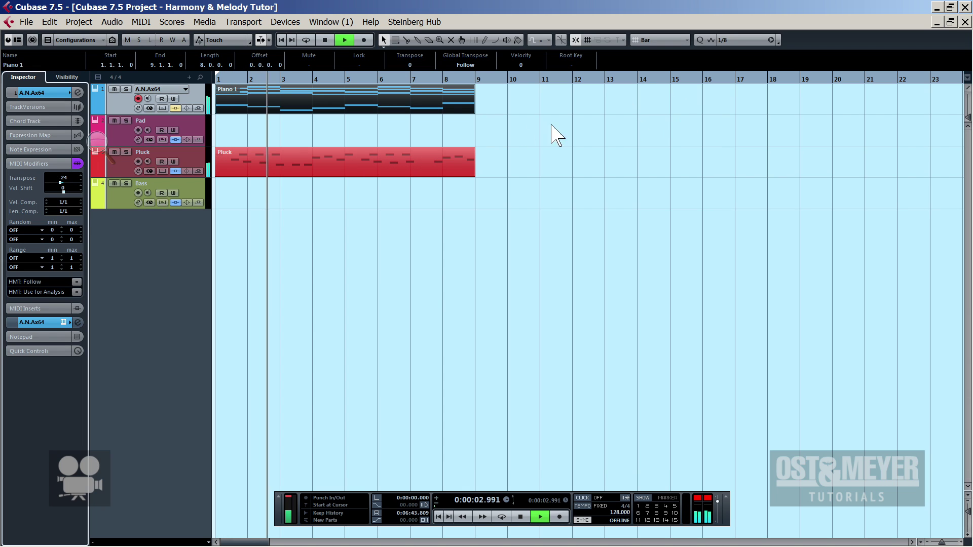
# - Change the Pluck track's synth to the 10 Years Ago 2 preset from the Lead Trance category
pyautogui.click(124, 167)
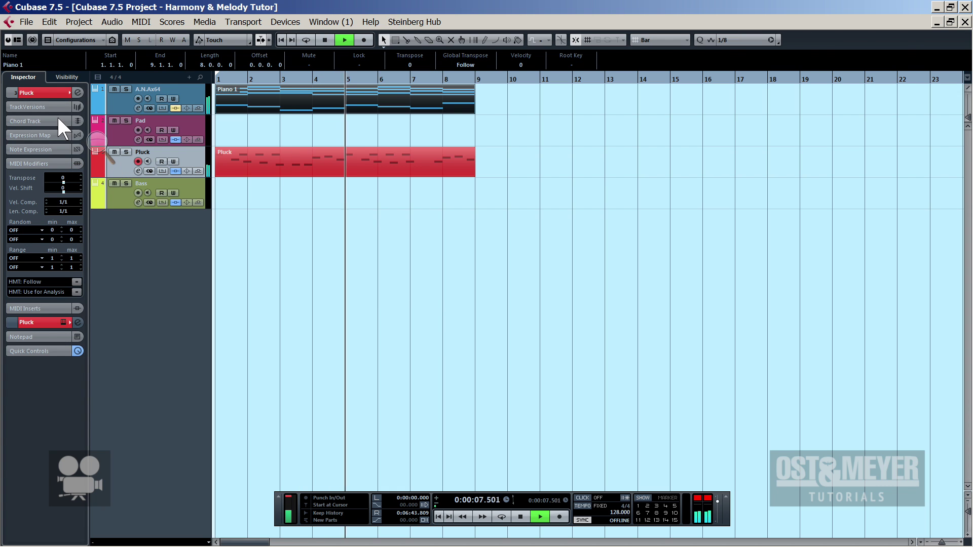
pyautogui.click(32, 91)
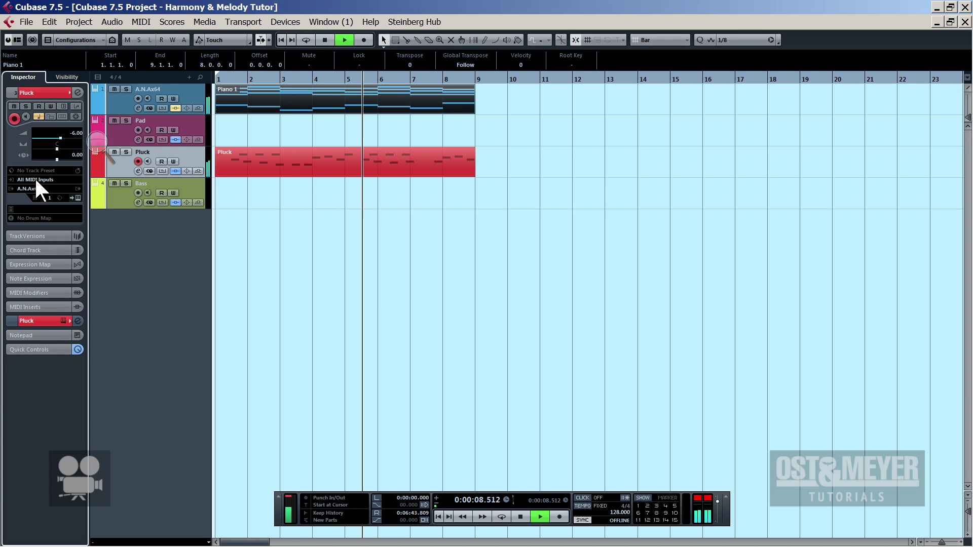
pyautogui.click(77, 197)
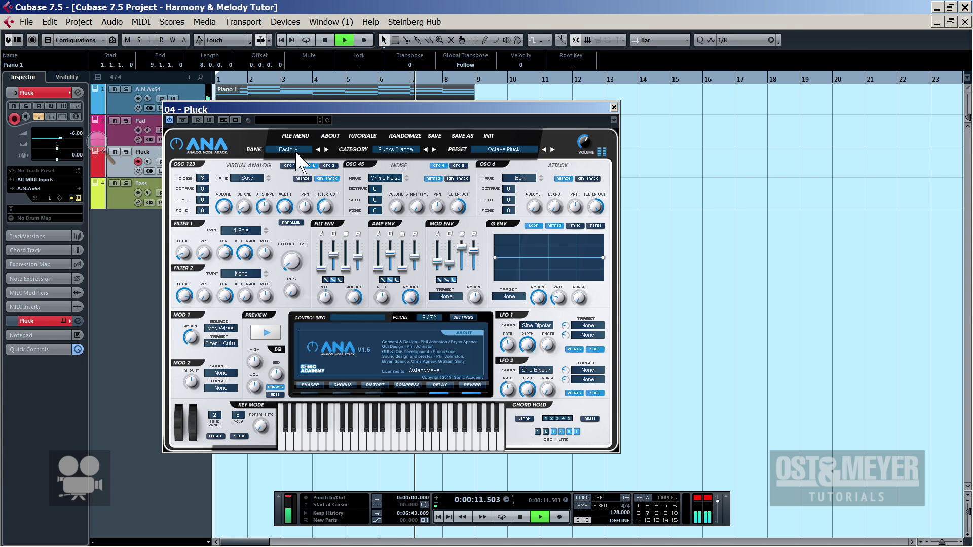
pyautogui.click(405, 152)
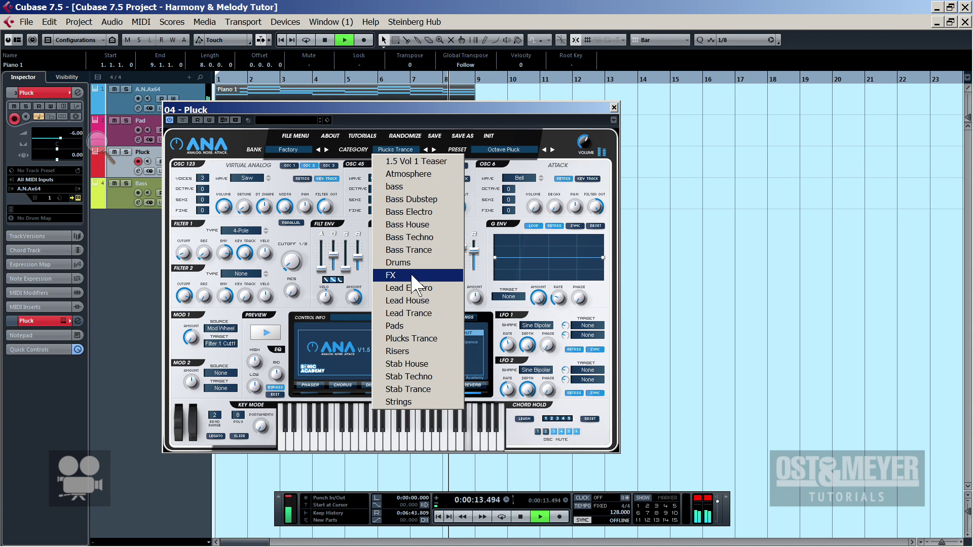
pyautogui.click(410, 313)
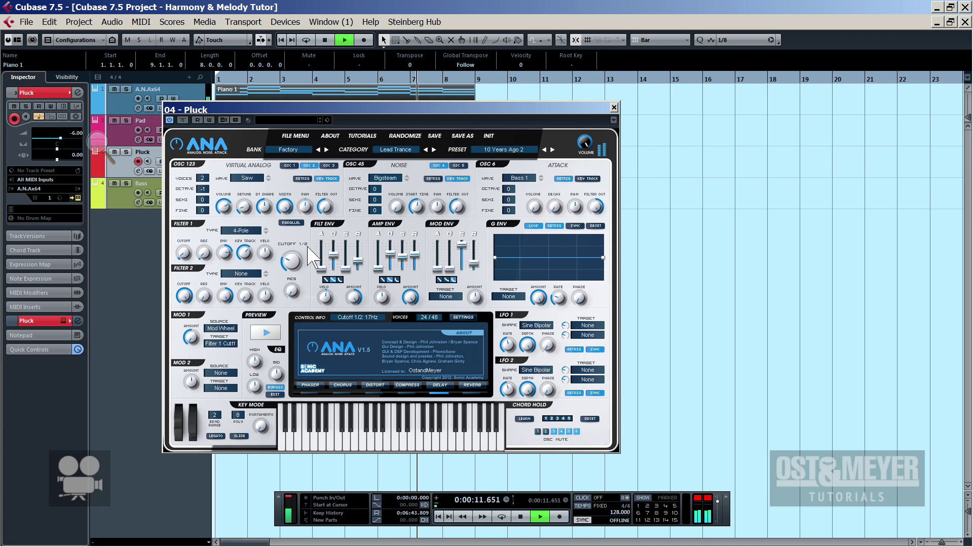
pyautogui.click(614, 108)
# - Stop playback and duplicate the chord and Pluck parts together to start at bar 9
pyautogui.press('space')
pyautogui.moveTo(471, 217); pyautogui.dragTo(368, 90)
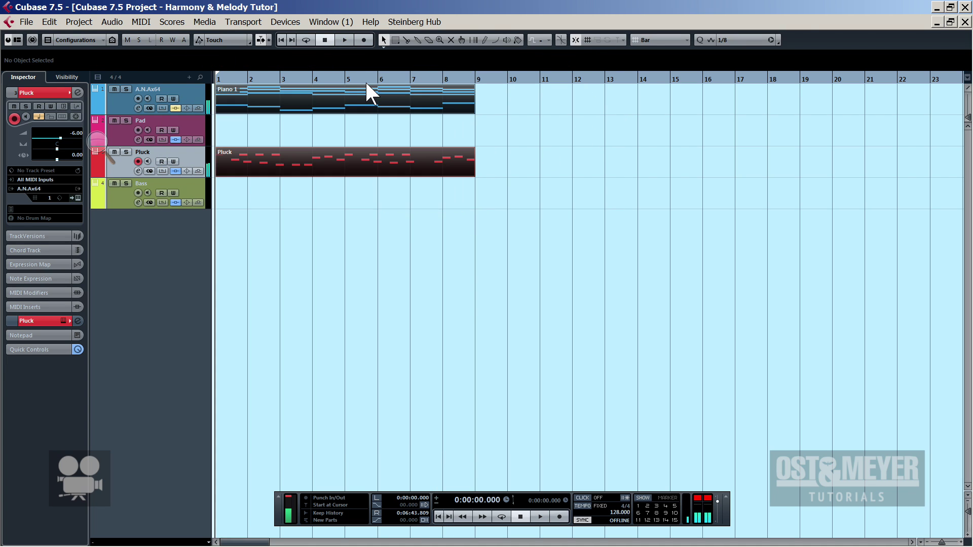
pyautogui.hotkey('ctrl', 'd')
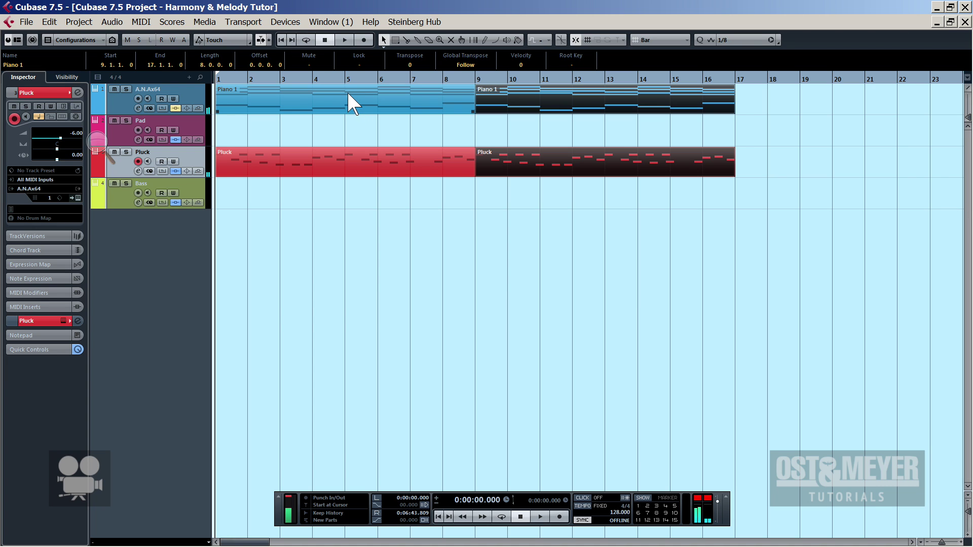
# - Rename the A.N.Ax64 chord track as ANA Pad
pyautogui.click(342, 79)
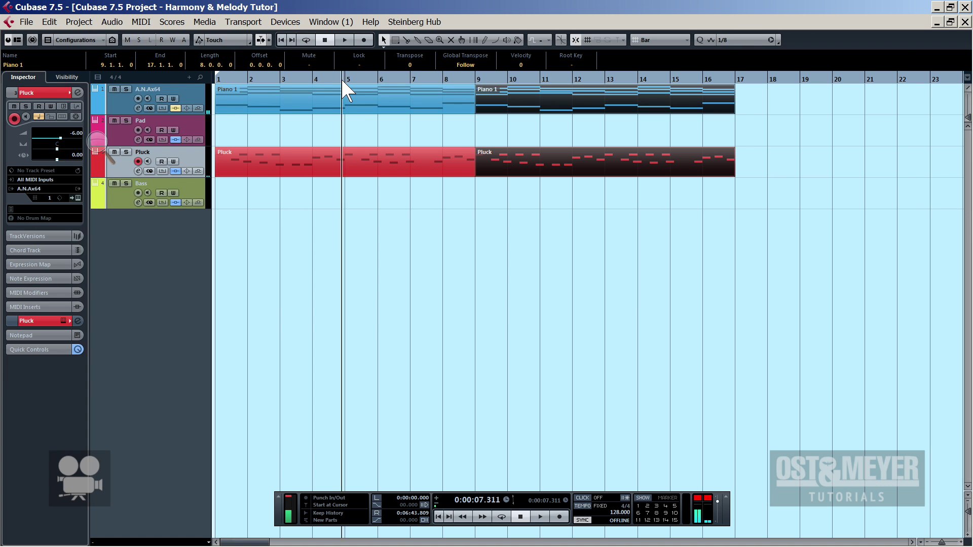
pyautogui.press('Home')
pyautogui.click(128, 103)
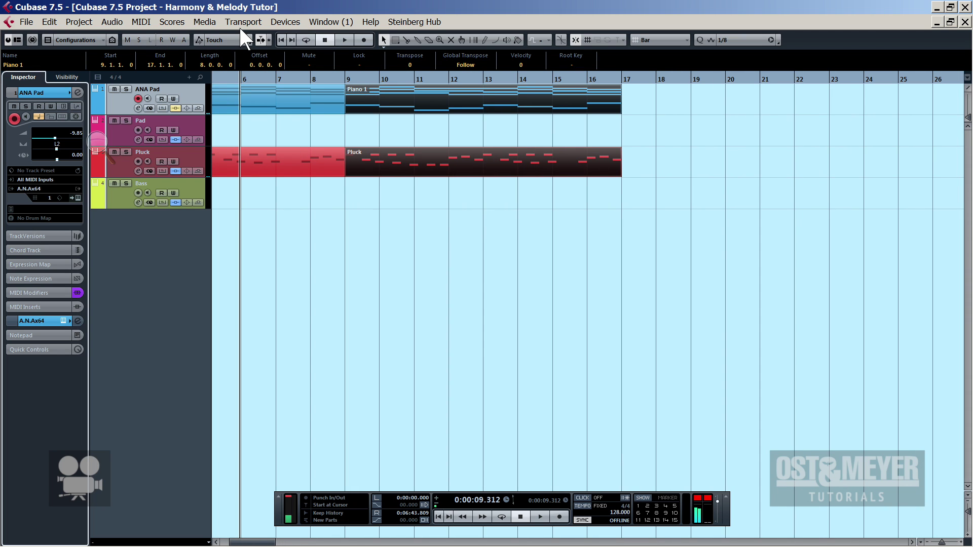
# - Record a new chord take on the ANA Pad track from bar 19, with the metronome on during the recording
pyautogui.press('g')
pyautogui.press('g')
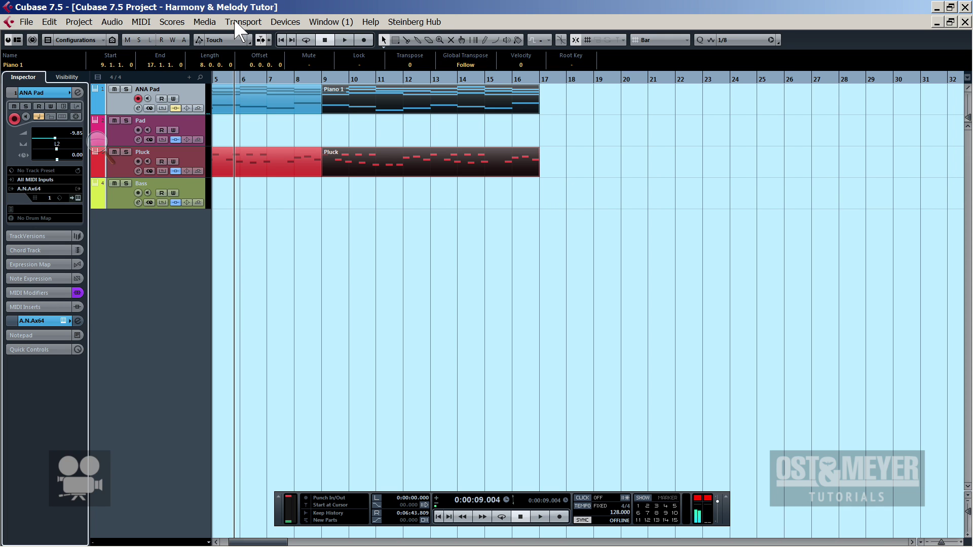
pyautogui.moveTo(238, 79); pyautogui.dragTo(437, 54)
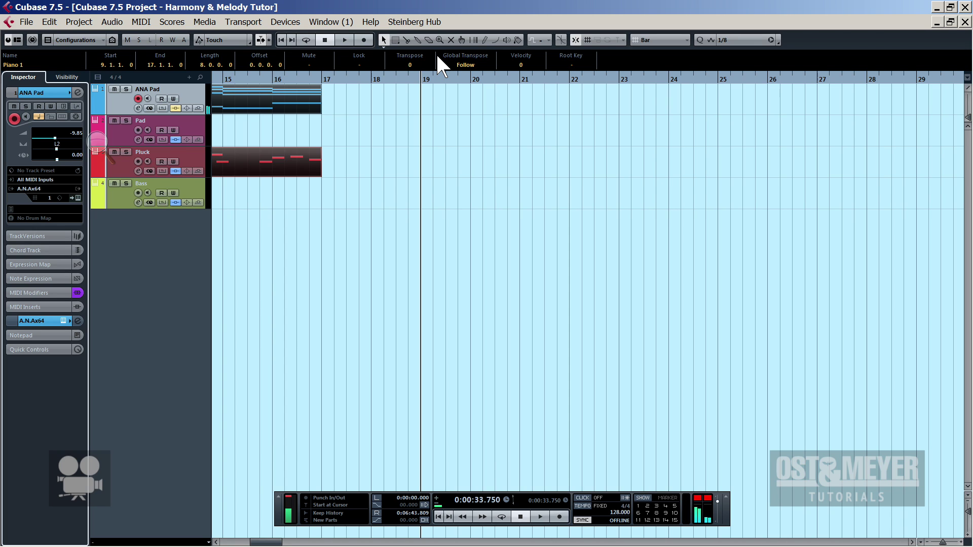
pyautogui.press('KP_Multiply')
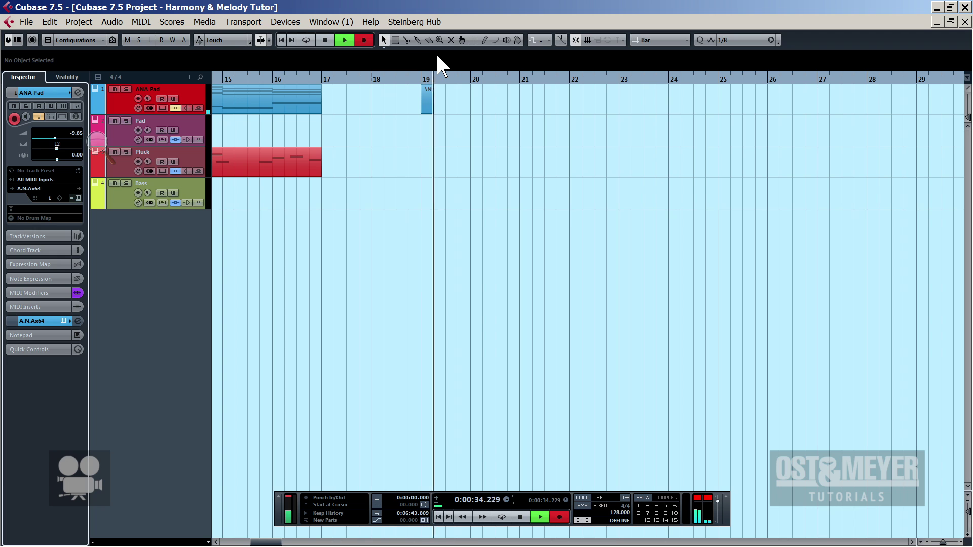
pyautogui.press('c')
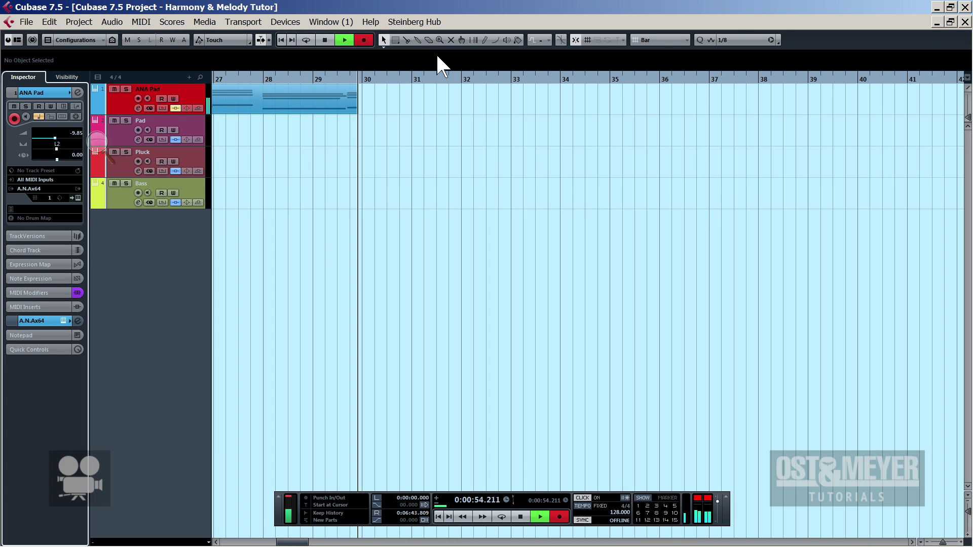
pyautogui.press('space')
# - Play back the new ANA Pad recording from bar 19
pyautogui.press('space')
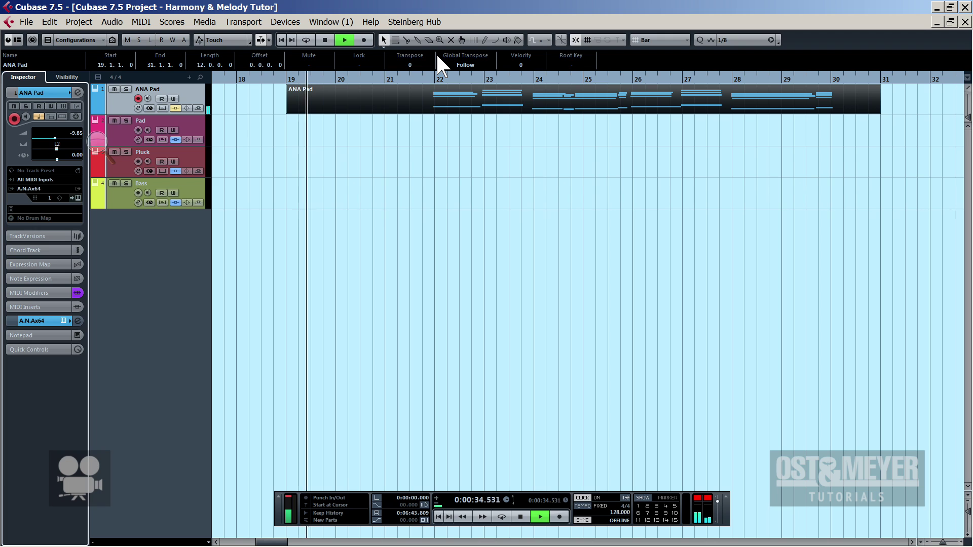
pyautogui.press('space')
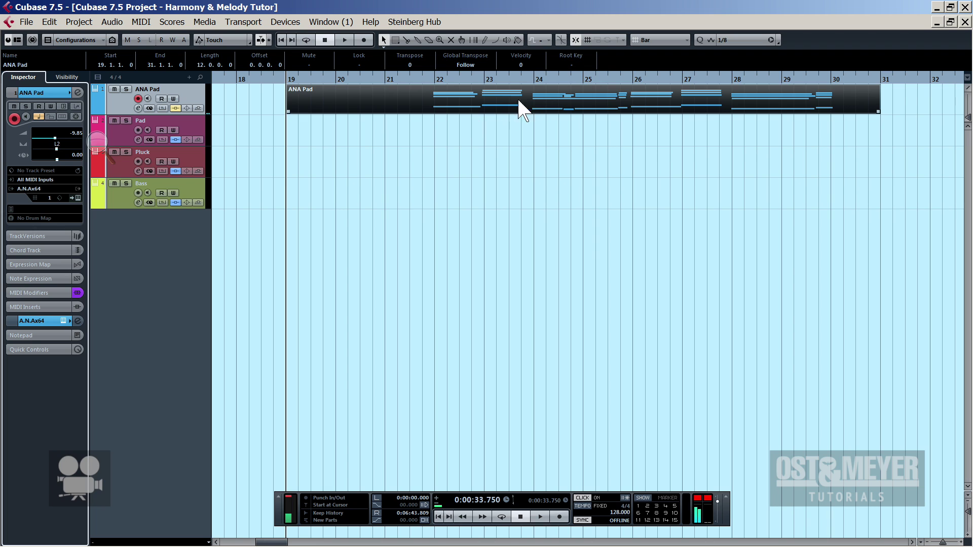
pyautogui.press('space')
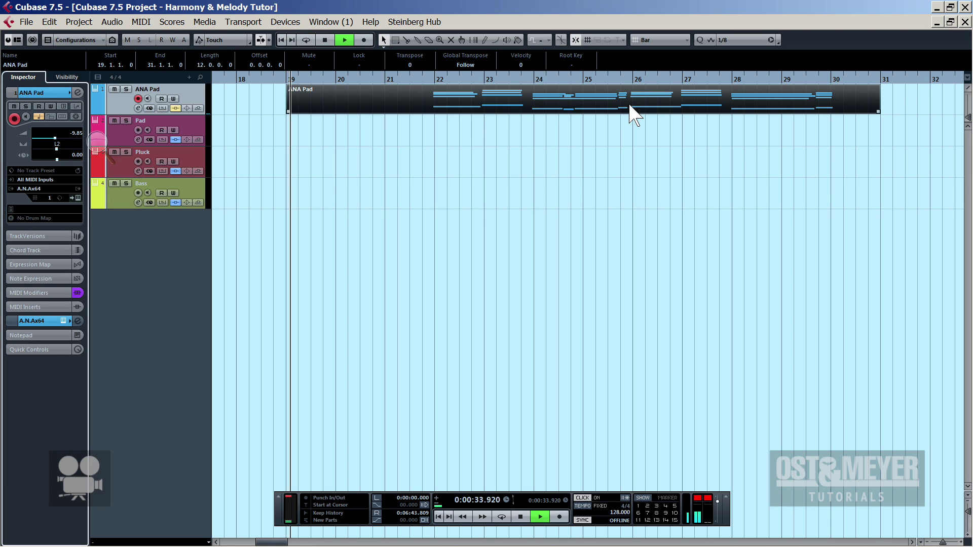
# - Try splitting the ANA Pad recording at bars 26 and 22, undo the splits and enlarge the track
pyautogui.keyDown('alt'); pyautogui.click(635, 107); pyautogui.keyUp('alt')
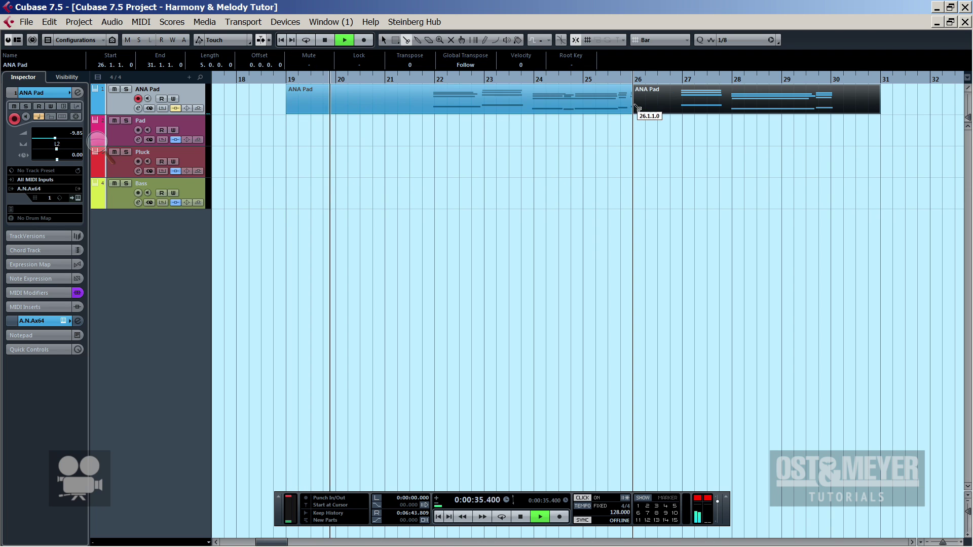
pyautogui.keyDown('alt'); pyautogui.click(434, 107); pyautogui.keyUp('alt')
pyautogui.click(708, 104)
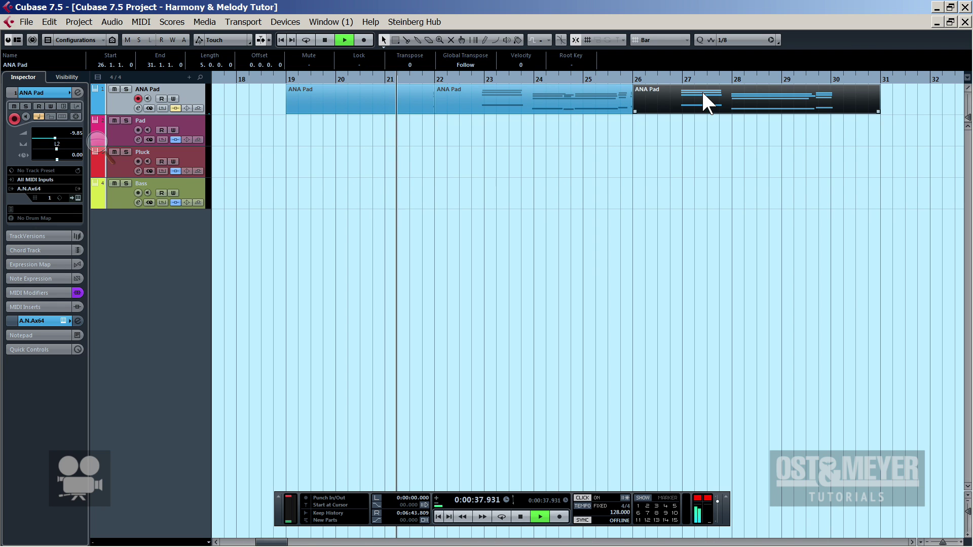
pyautogui.click(691, 162)
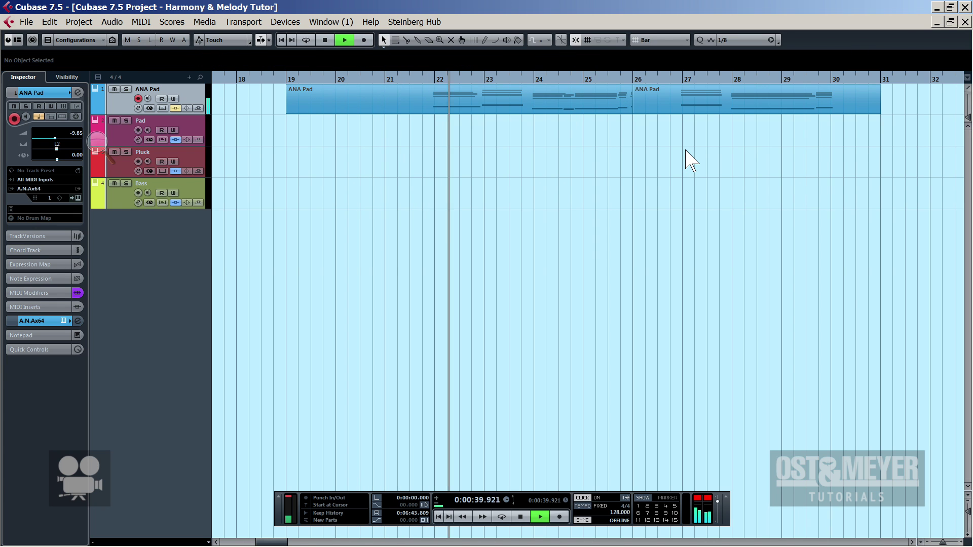
pyautogui.press('z')
pyautogui.click(684, 148)
pyautogui.hotkey('ctrl', 'a')
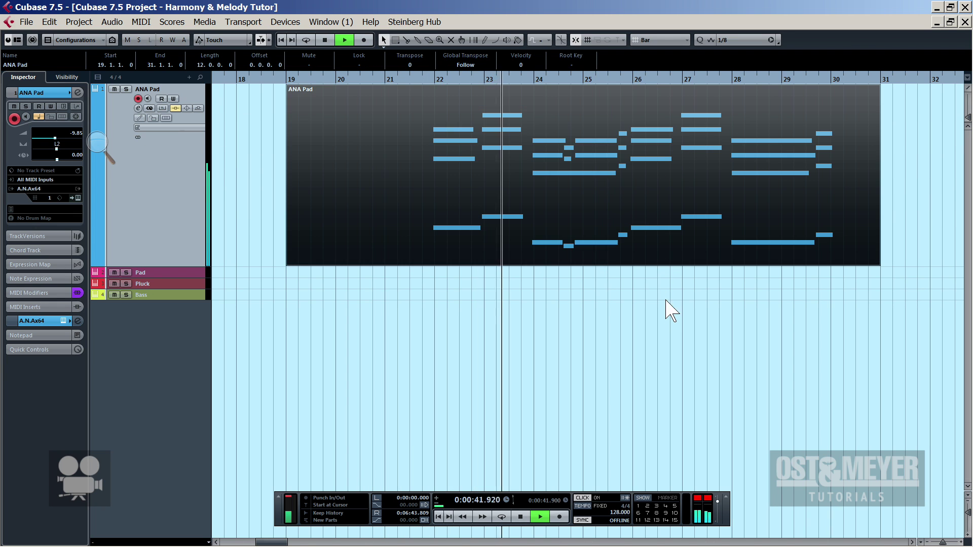
# - Quantize the recorded ANA Pad notes to 1/8 and cut off the empty section before bar 22
pyautogui.doubleClick(611, 193)
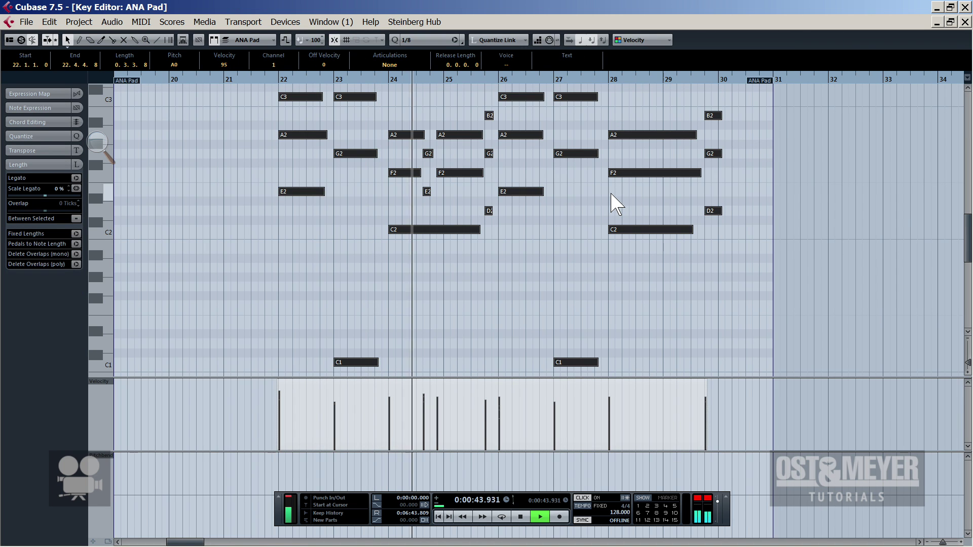
pyautogui.click(964, 22)
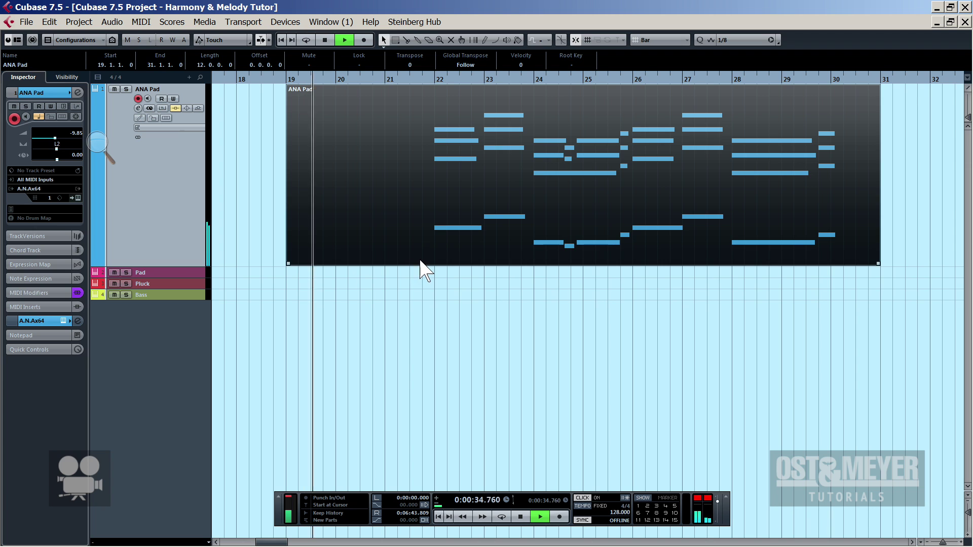
pyautogui.keyDown('alt'); pyautogui.click(435, 252); pyautogui.keyUp('alt')
pyautogui.press('Delete')
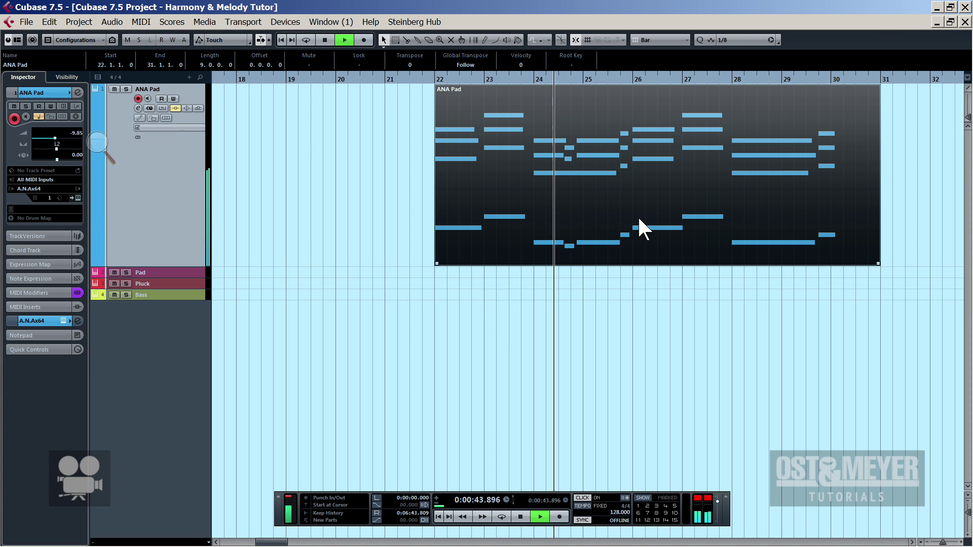
# - Split the ANA Pad part at bars 26 and 30 and delete the section after bar 30
pyautogui.keyDown('alt'); pyautogui.click(633, 122); pyautogui.keyUp('alt')
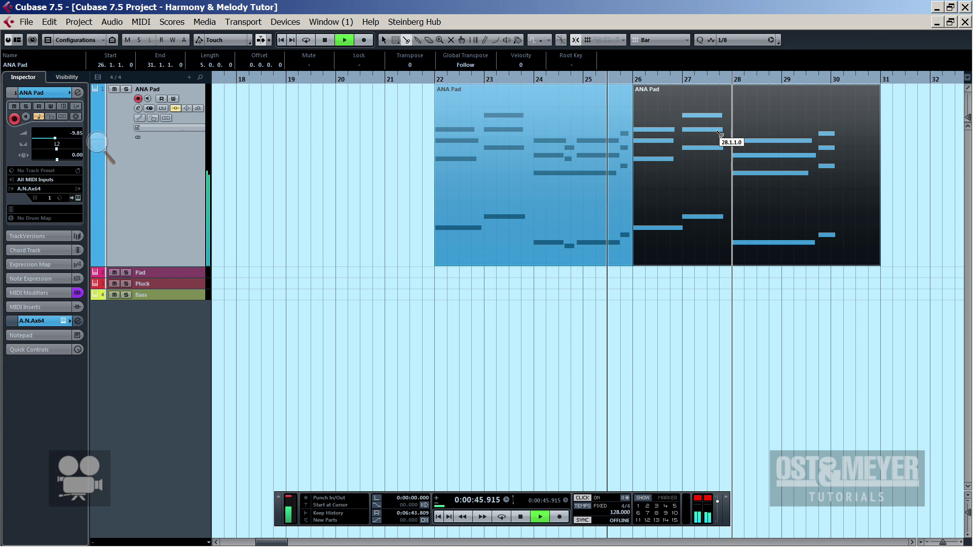
pyautogui.press('space')
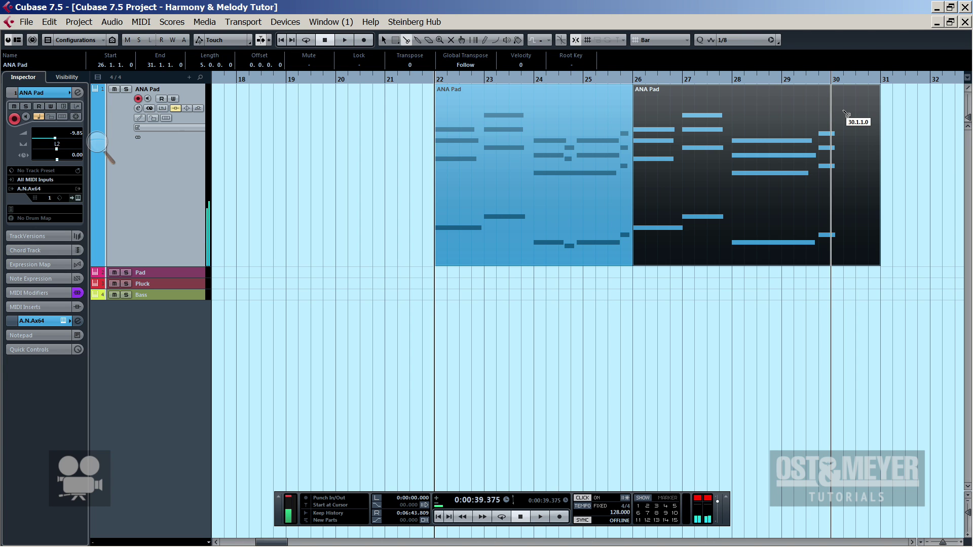
pyautogui.keyDown('alt'); pyautogui.click(844, 114); pyautogui.keyUp('alt')
pyautogui.press('Delete')
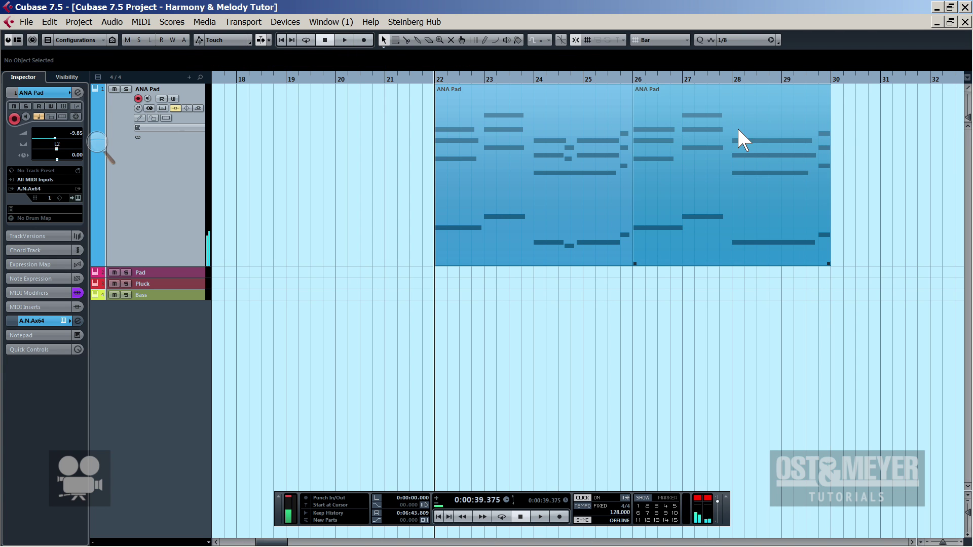
# - Move the second ANA Pad part from bar 26 to bar 18 and glue it to the part at bar 22
pyautogui.moveTo(736, 126); pyautogui.dragTo(346, 148)
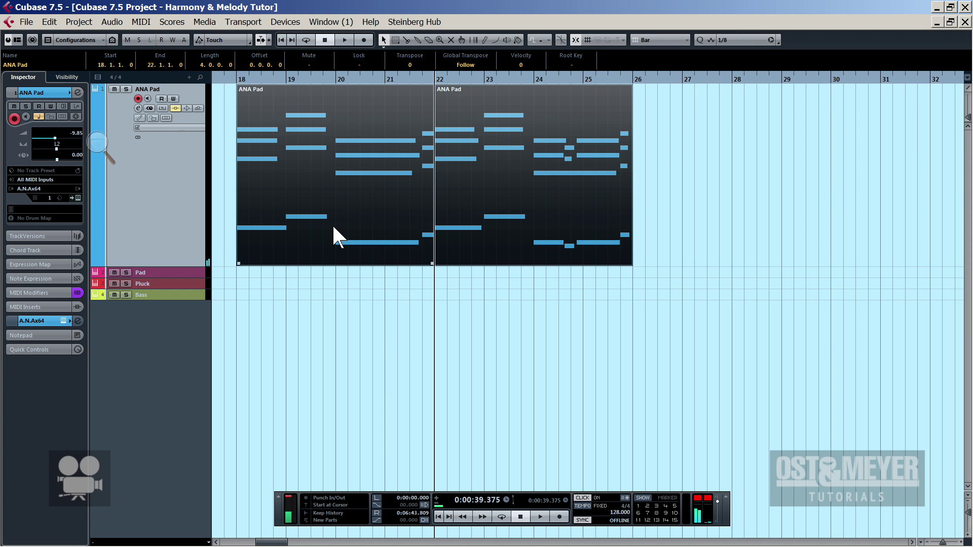
pyautogui.press('4')
pyautogui.click(332, 222)
pyautogui.press('1')
pyautogui.click(333, 219)
# - Move the joined eight-bar ANA Pad part to start at bar 20
pyautogui.moveTo(421, 77); pyautogui.dragTo(428, 173)
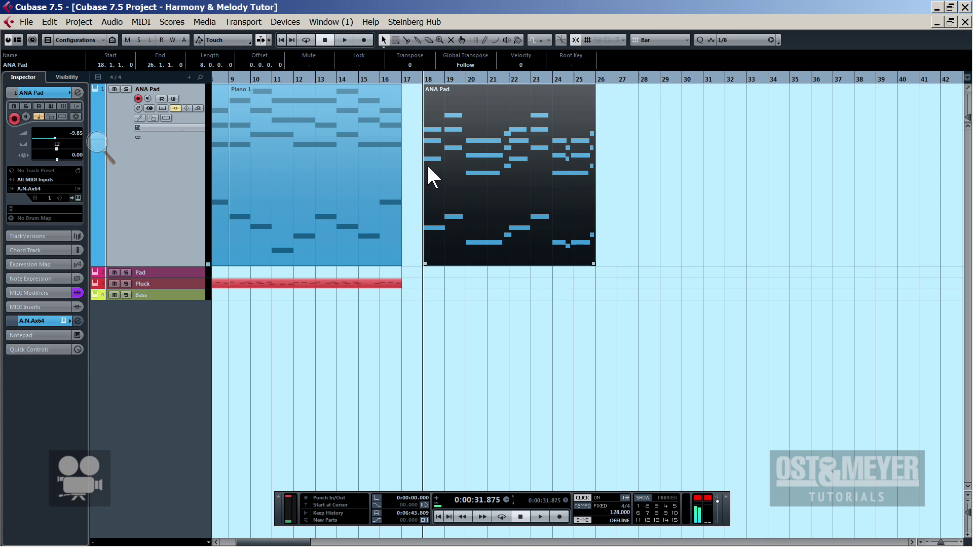
pyautogui.moveTo(494, 177); pyautogui.dragTo(537, 190)
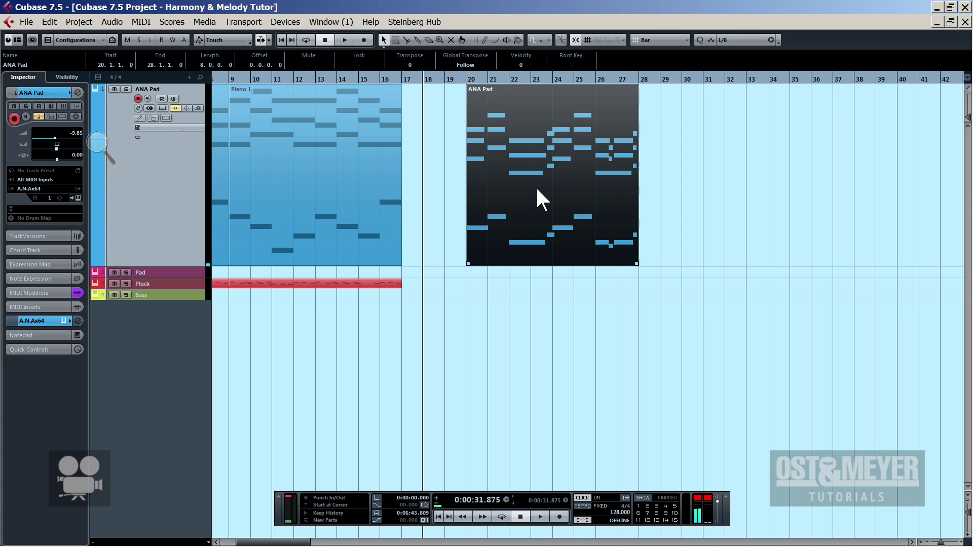
pyautogui.press('l')
pyautogui.press('h')
pyautogui.press('h')
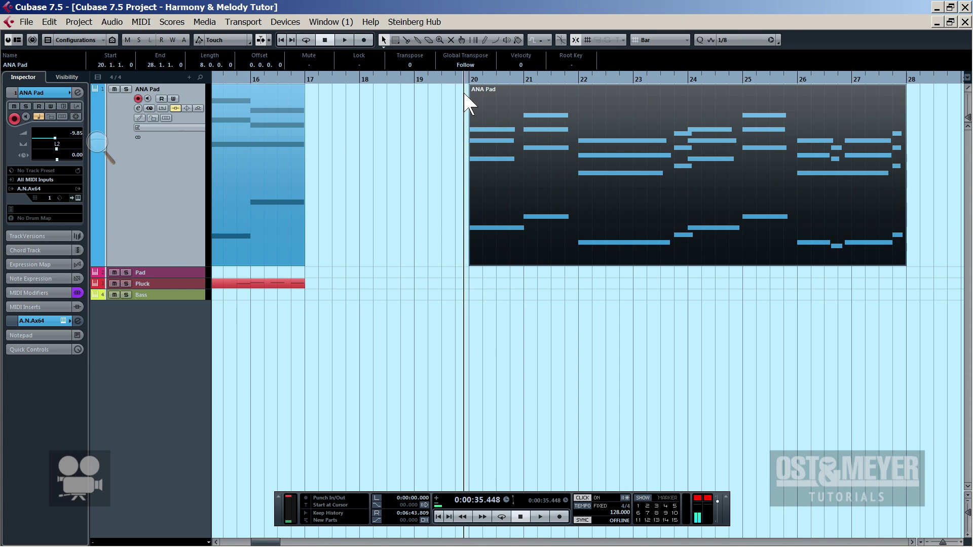
# - Apply a fixed velocity of 100 to all notes of the ANA Pad part in the Key Editor
pyautogui.doubleClick(501, 172)
pyautogui.hotkey('ctrl', 'a')
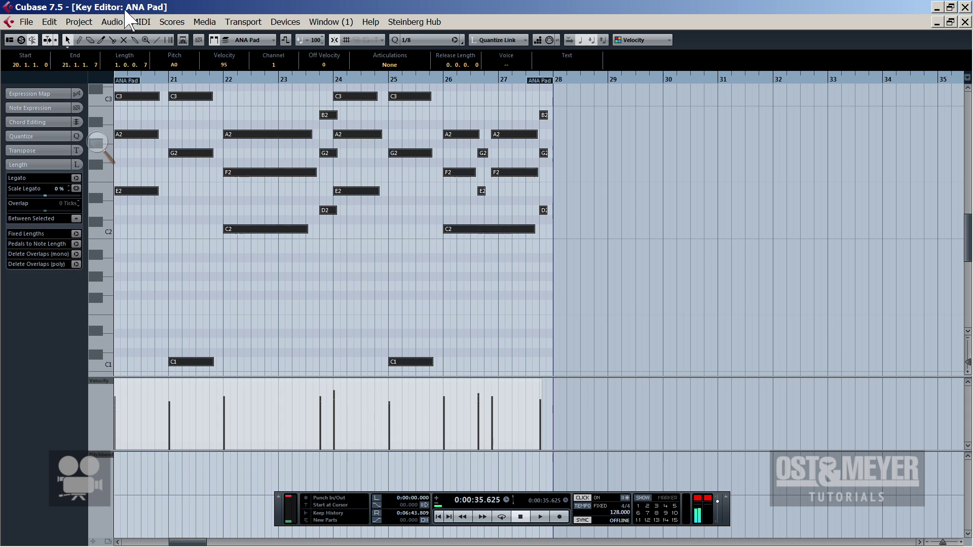
pyautogui.click(145, 22)
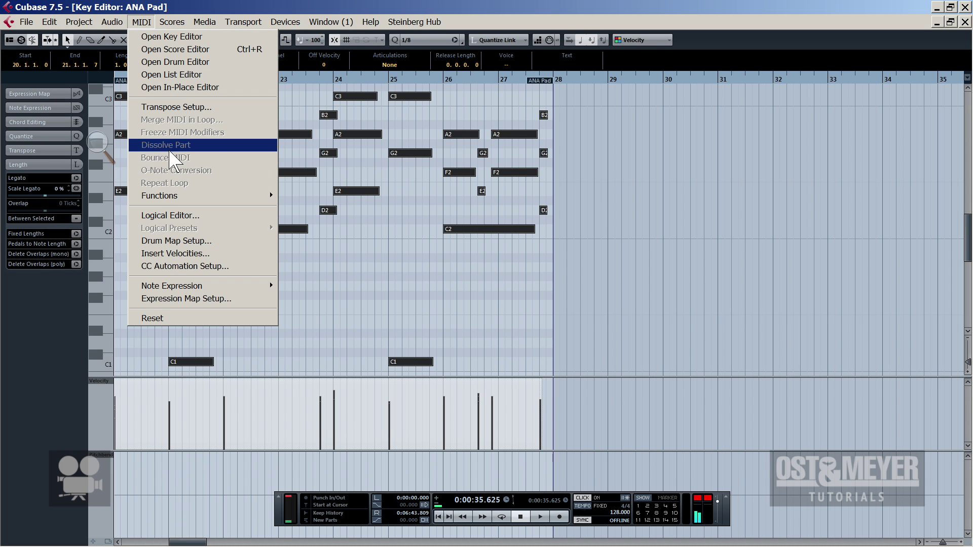
pyautogui.moveTo(205, 196)
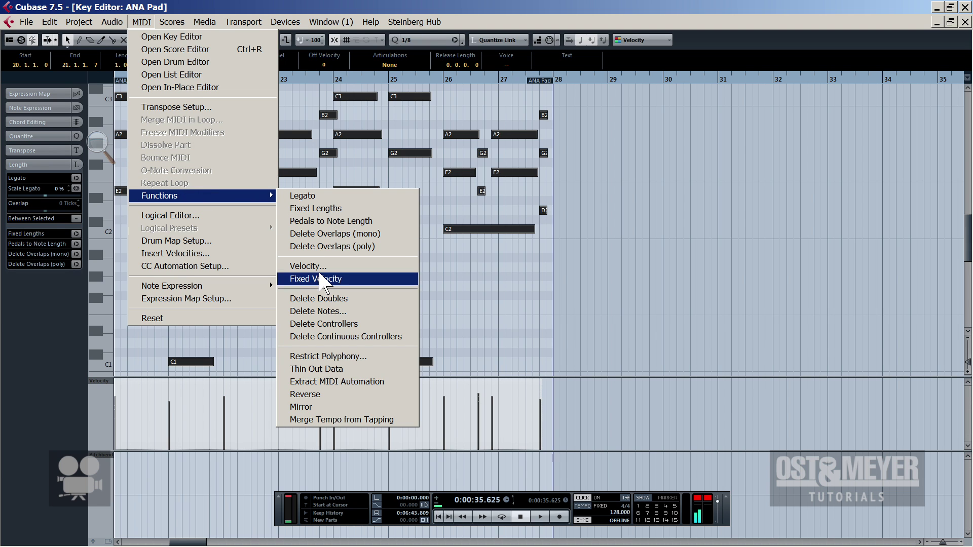
pyautogui.click(321, 279)
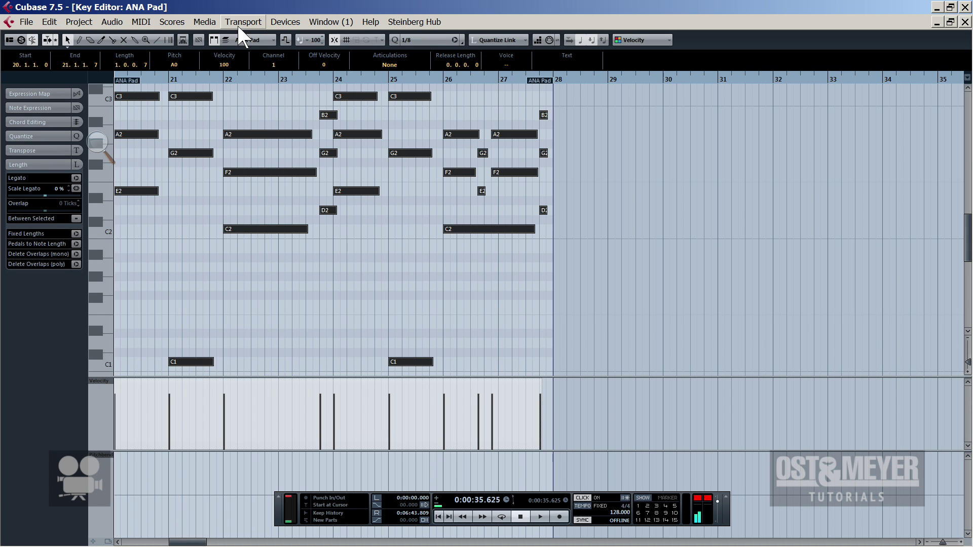
# - Apply Fixed Lengths and then Legato to all ANA Pad notes so each chord extends to the next one
pyautogui.click(142, 22)
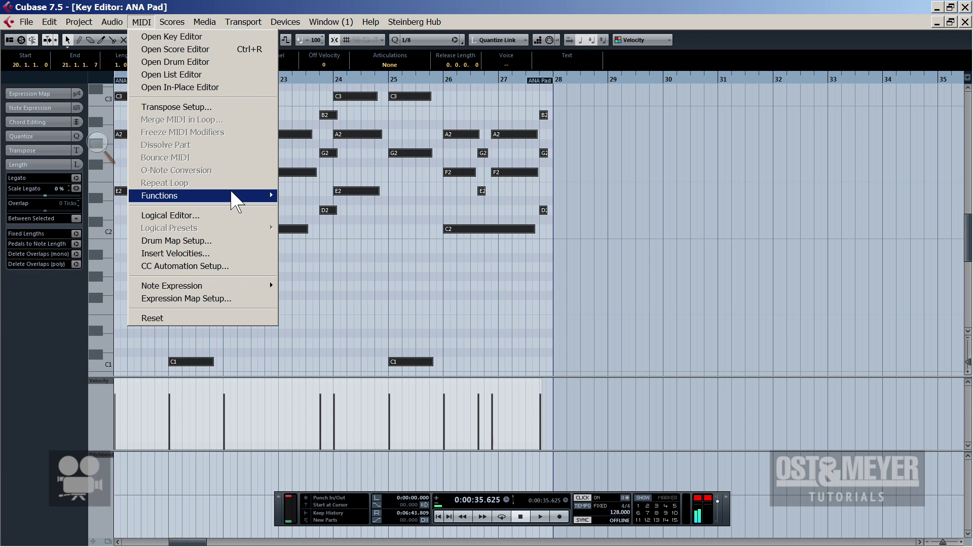
pyautogui.moveTo(235, 199)
pyautogui.click(369, 211)
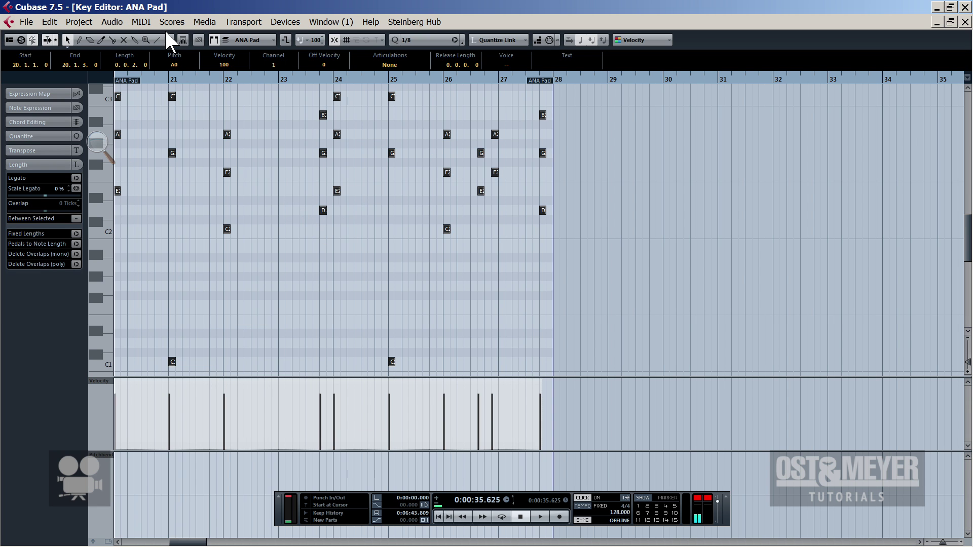
pyautogui.click(143, 22)
pyautogui.moveTo(211, 196)
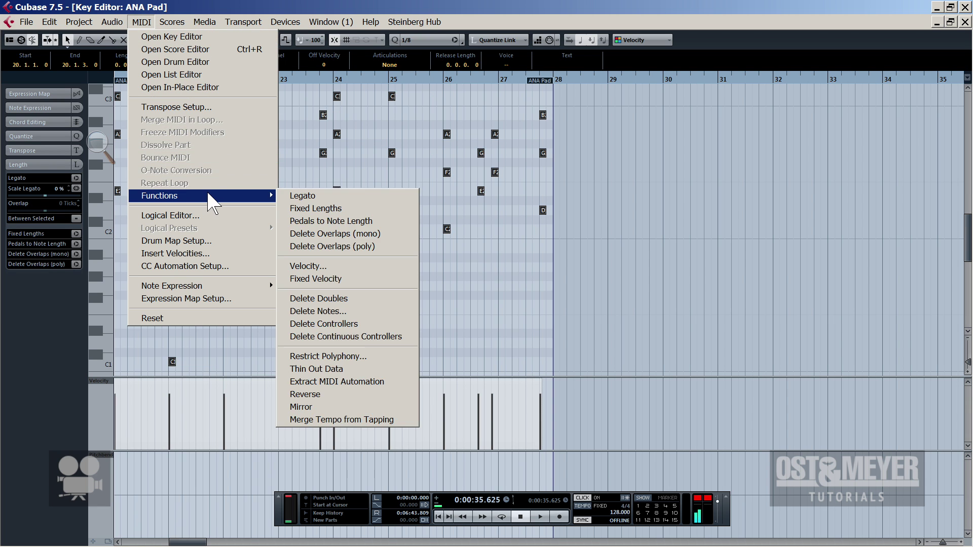
pyautogui.click(320, 193)
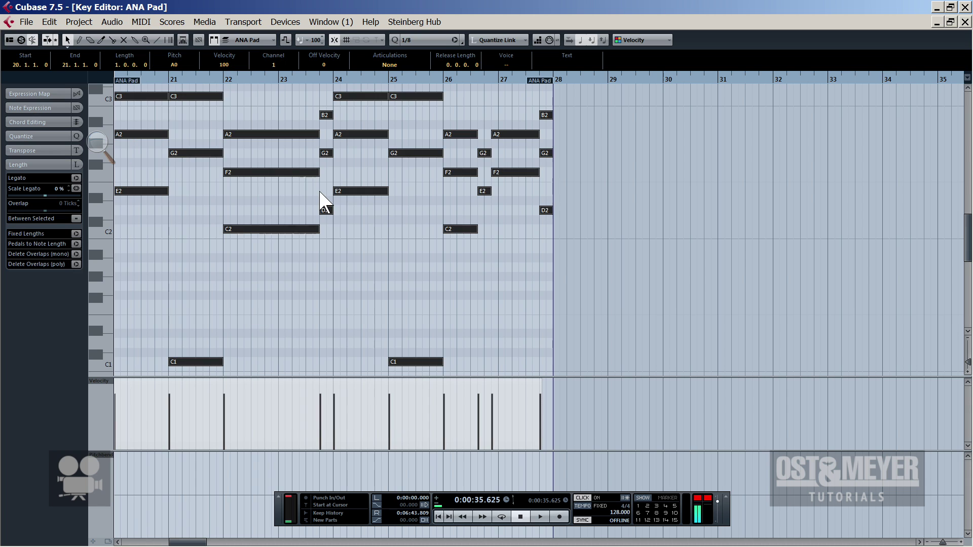
# - Play back the edited ANA Pad chords from just before bar 20
pyautogui.click(310, 80)
pyautogui.hotkey('alt', 'x')
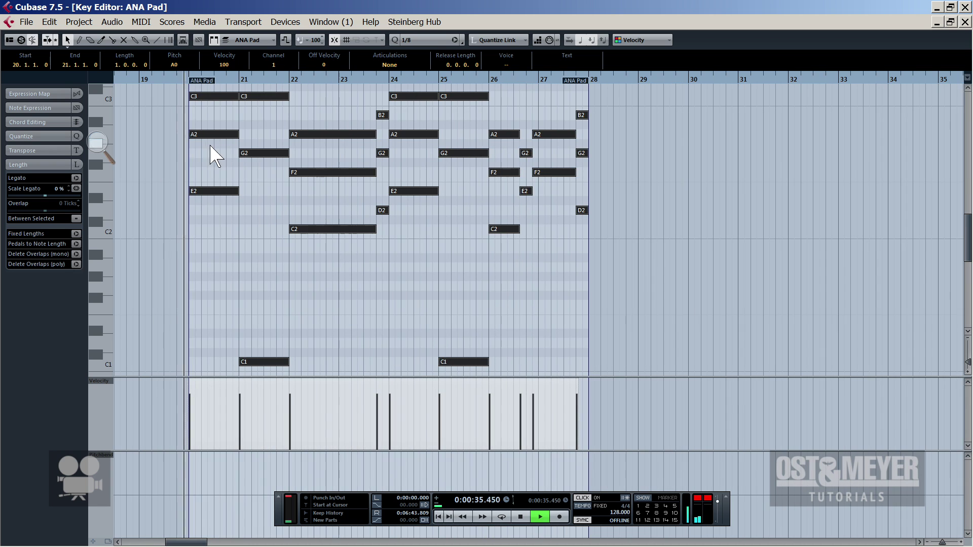
pyautogui.click(559, 302)
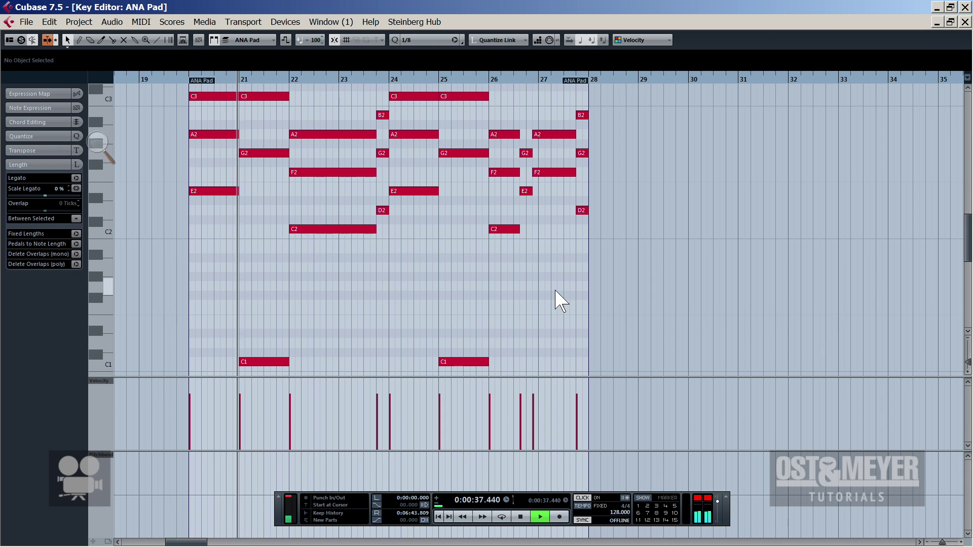
pyautogui.press('space')
pyautogui.scroll(-4, 578, 293)
pyautogui.moveTo(704, 331); pyautogui.dragTo(152, 147)
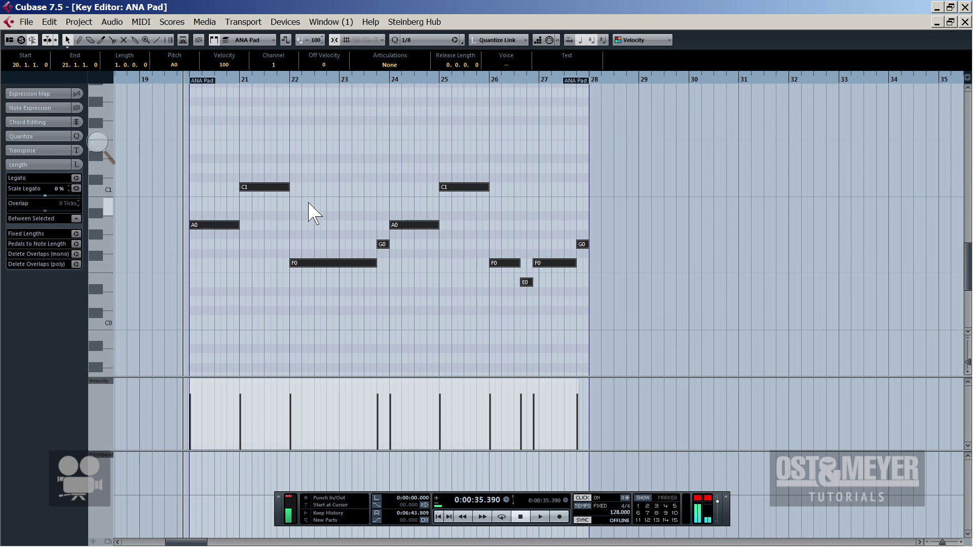
pyautogui.scroll(4, 310, 211)
pyautogui.click(208, 167)
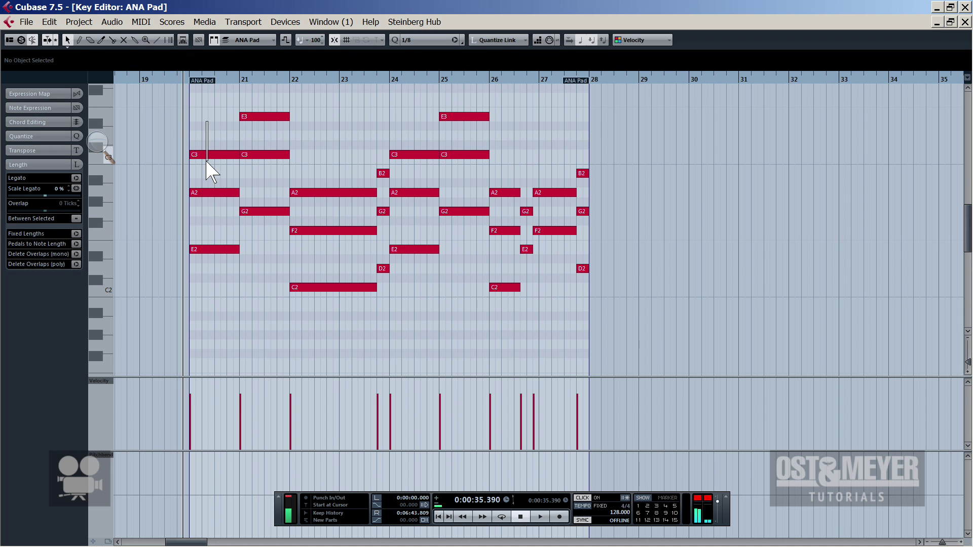
pyautogui.click(218, 155)
pyautogui.click(266, 117)
pyautogui.moveTo(338, 161); pyautogui.dragTo(333, 201)
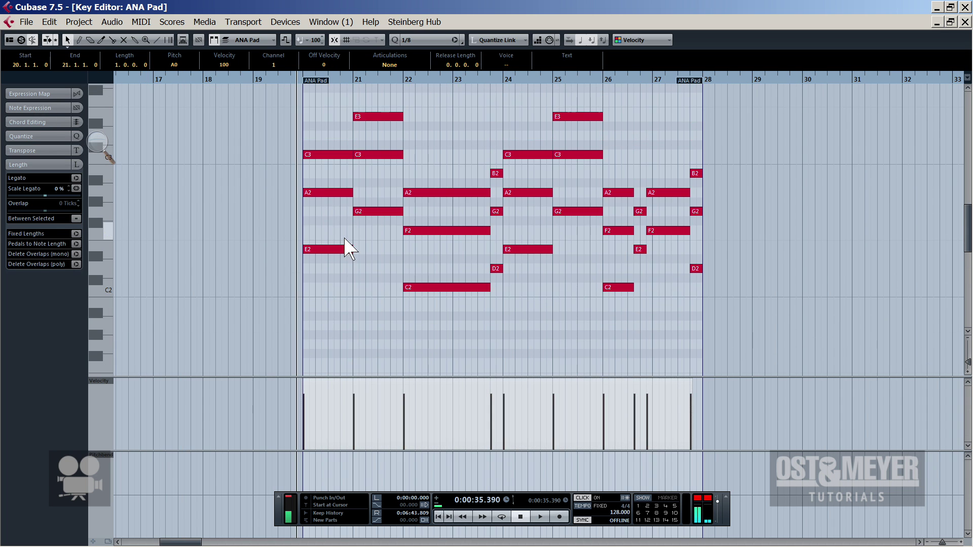
pyautogui.click(338, 154)
pyautogui.click(373, 117)
# - Select all bass notes plus the top note of every chord and raise their velocity to 114
pyautogui.scroll(-5, 552, 310)
pyautogui.moveTo(741, 305); pyautogui.dragTo(278, 112)
pyautogui.scroll(6, 324, 178)
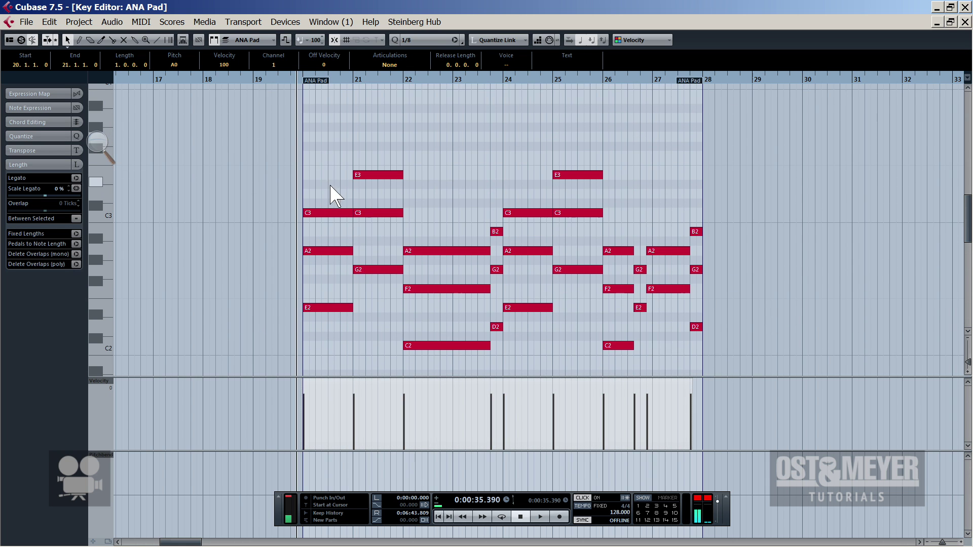
pyautogui.scroll(-1, 332, 191)
pyautogui.keyDown('shift'); pyautogui.click(334, 154); pyautogui.keyUp('shift')
pyautogui.keyDown('shift'); pyautogui.click(378, 116); pyautogui.keyUp('shift')
pyautogui.keyDown('shift'); pyautogui.click(459, 193); pyautogui.keyUp('shift')
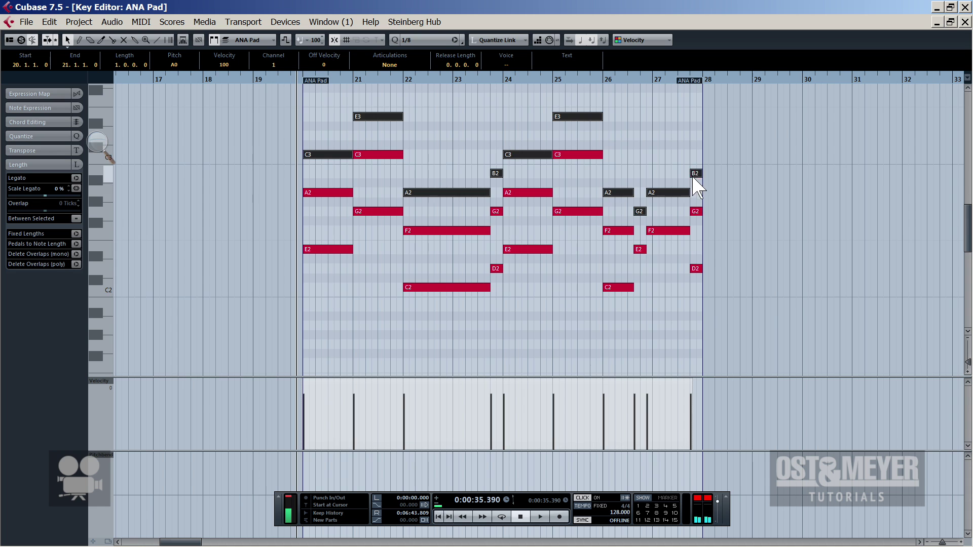
pyautogui.scroll(-5, 598, 279)
pyautogui.moveTo(491, 379); pyautogui.dragTo(491, 377)
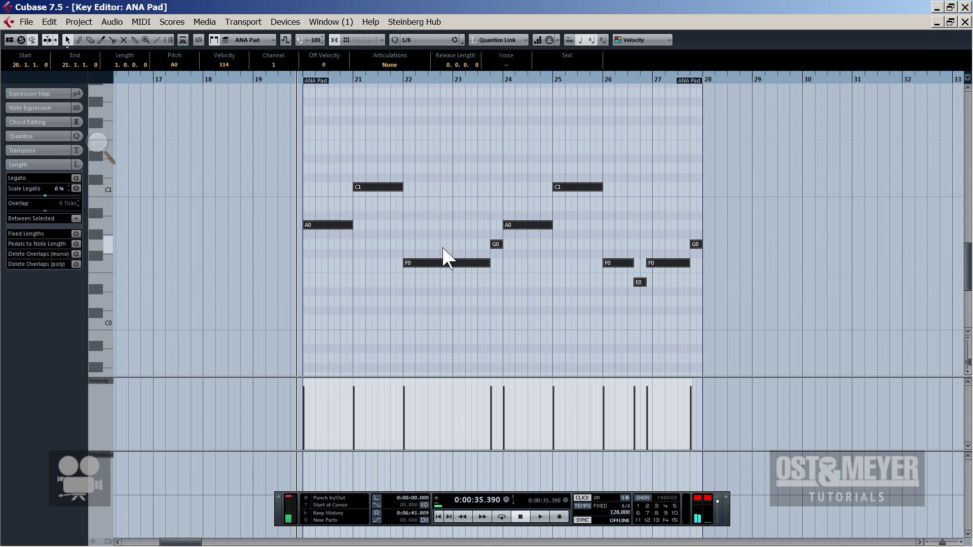
# - Bring the chord change before bar 24 forward by an eighth note, shortening the bar 22 chord and extending the next chord's start
pyautogui.press('space')
pyautogui.press('Escape')
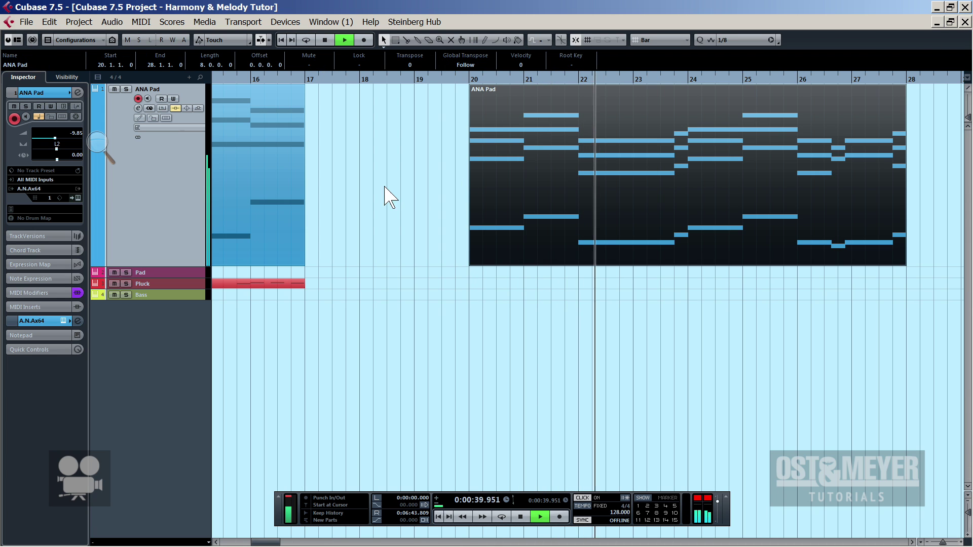
pyautogui.doubleClick(679, 99)
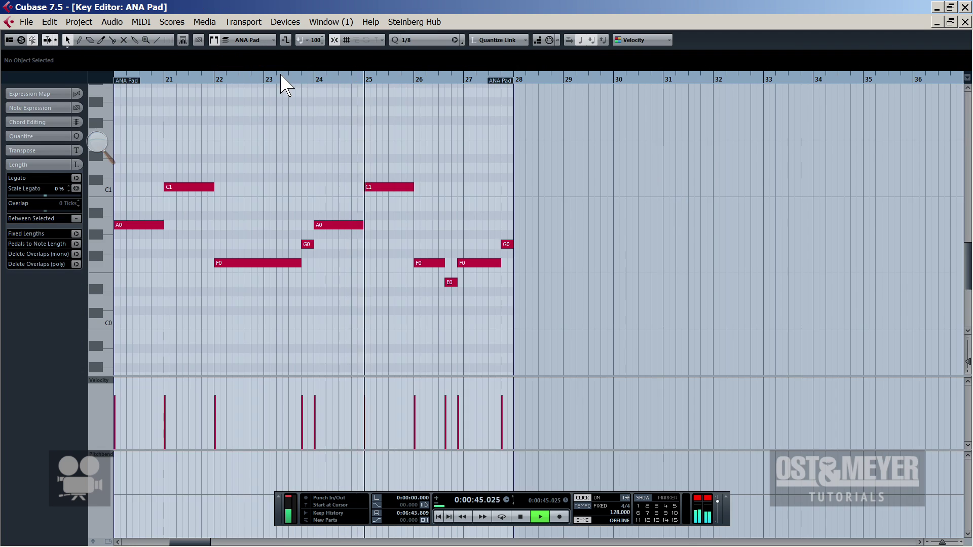
pyautogui.moveTo(283, 81); pyautogui.dragTo(322, 182)
pyautogui.scroll(5, 327, 191)
pyautogui.press('space')
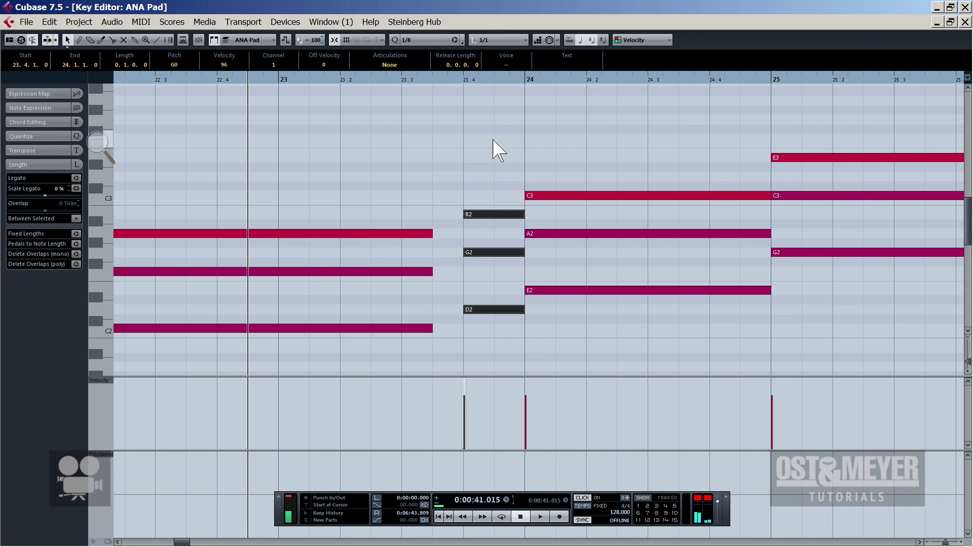
pyautogui.click(464, 169)
pyautogui.scroll(2, 497, 145)
pyautogui.moveTo(464, 204); pyautogui.dragTo(433, 204)
pyautogui.press('Escape')
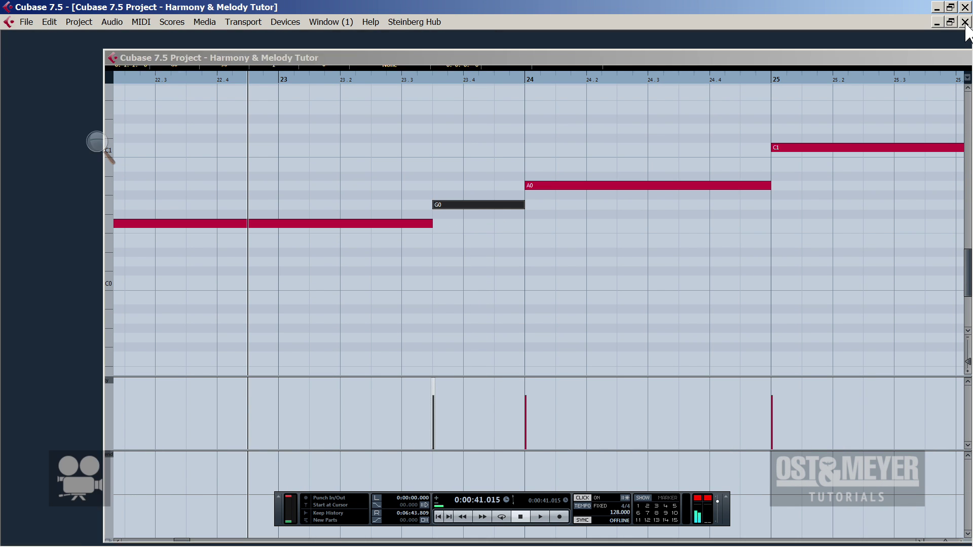
# - Play back the revised ANA Pad part from just before bar 20
pyautogui.press('3')
pyautogui.press('1')
pyautogui.click(551, 147)
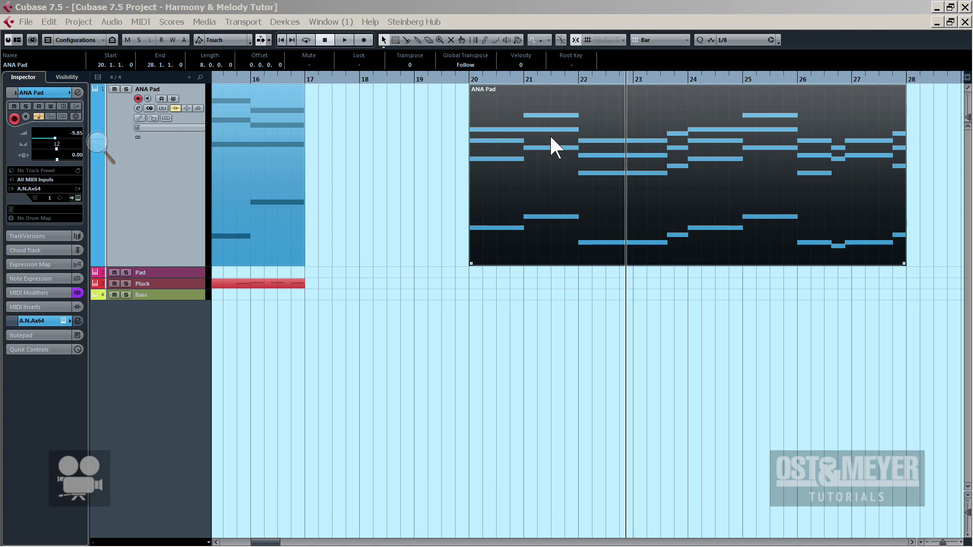
pyautogui.press('F2')
pyautogui.click(466, 81)
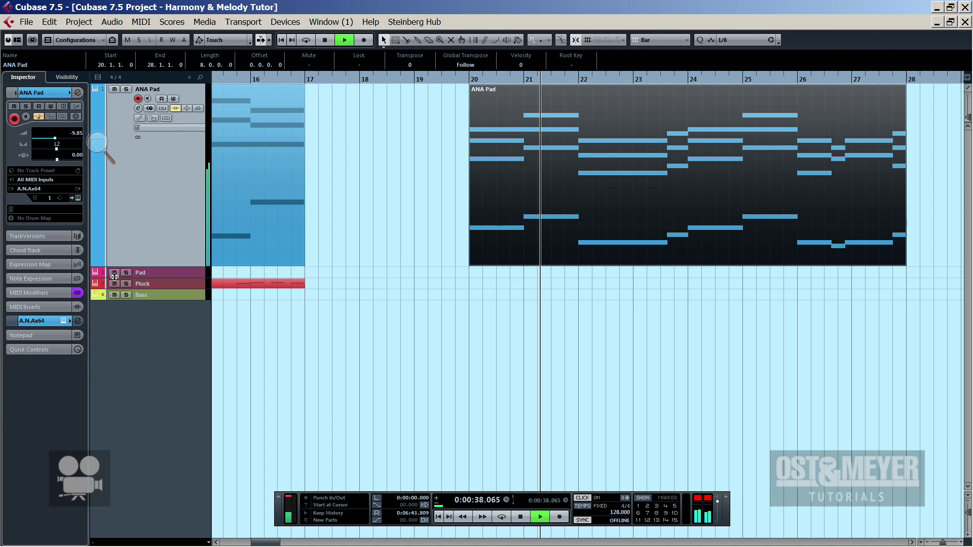
# - Select the Pad track and turn off the metronome click during playback
pyautogui.click(112, 273)
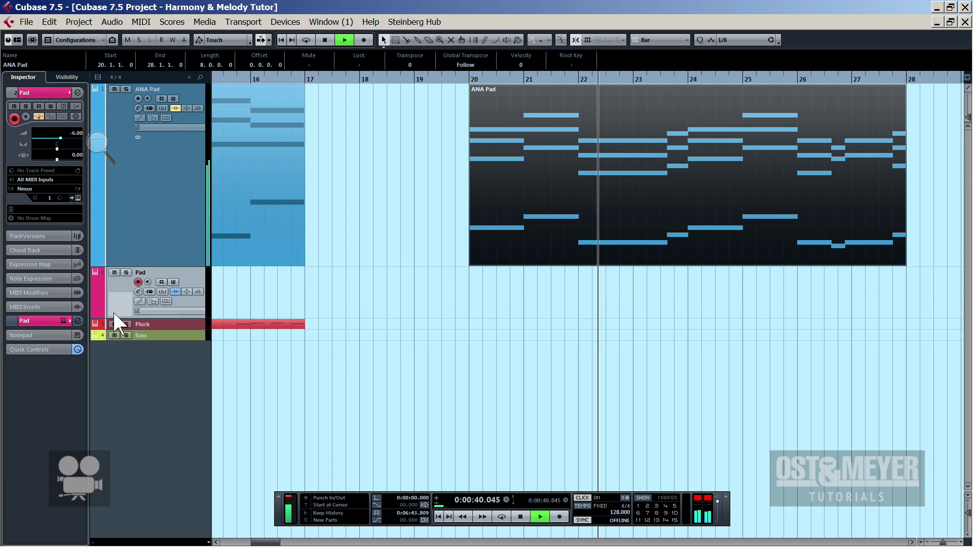
pyautogui.press('c')
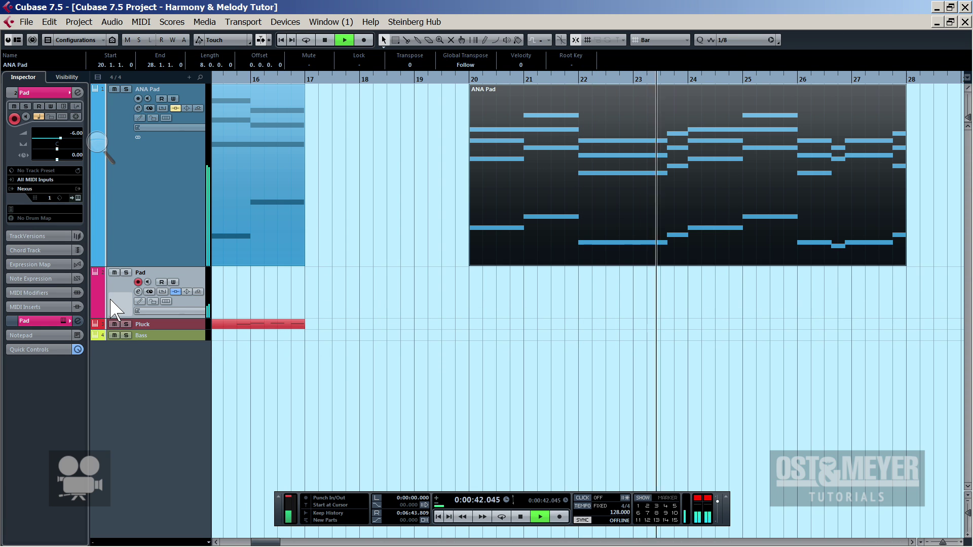
pyautogui.moveTo(266, 544)
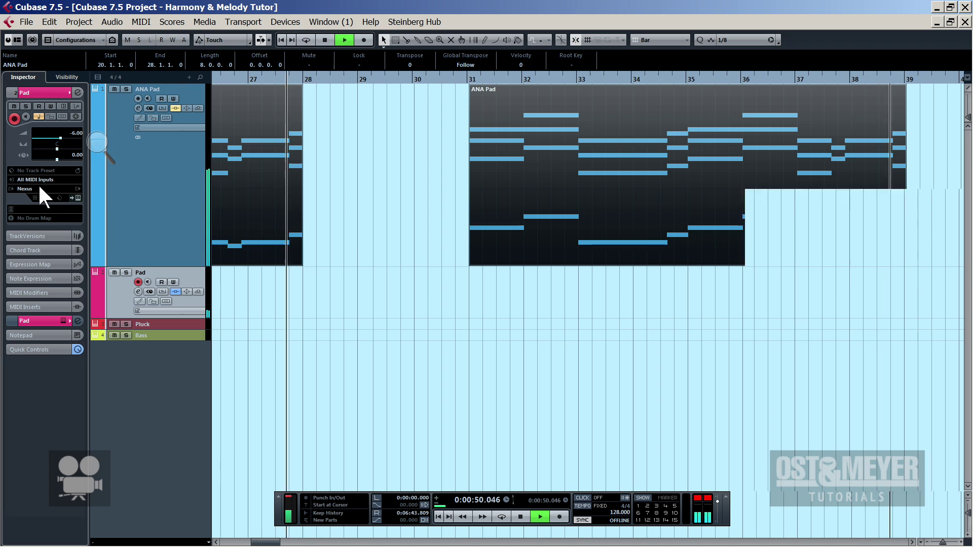
# - Load Omnisphere as the Pad track's instrument and audition Synth Mono patches, settling on Grit Lead
pyautogui.click(35, 188)
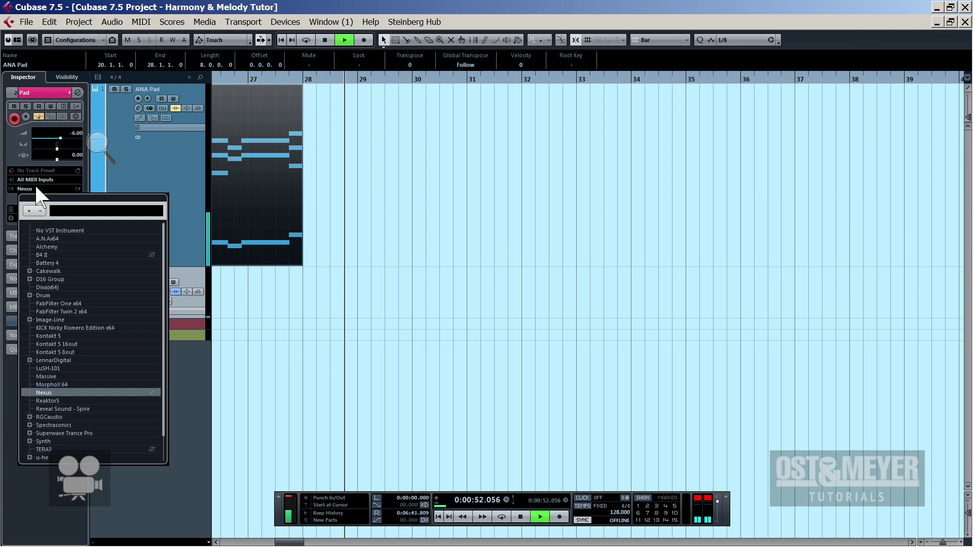
pyautogui.write('omni')
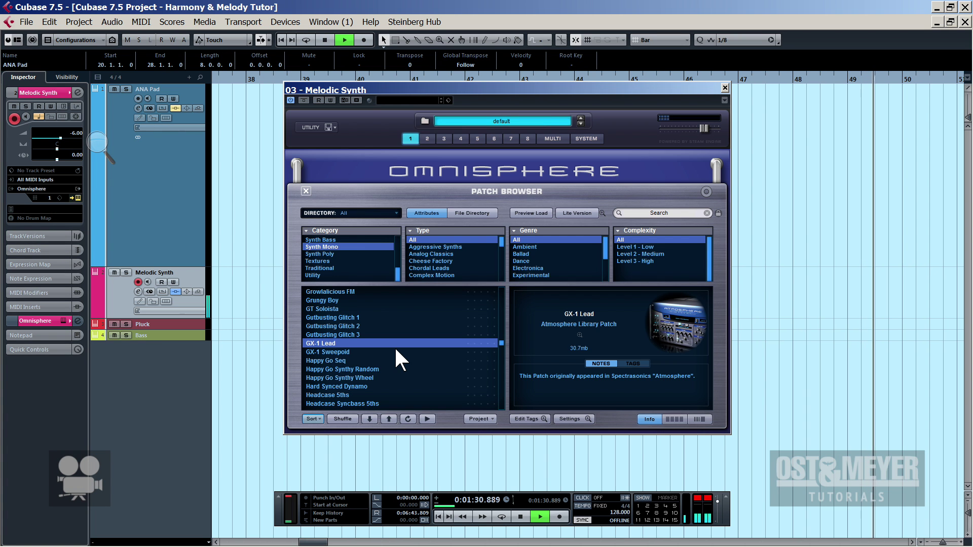
pyautogui.click(398, 361)
pyautogui.click(399, 368)
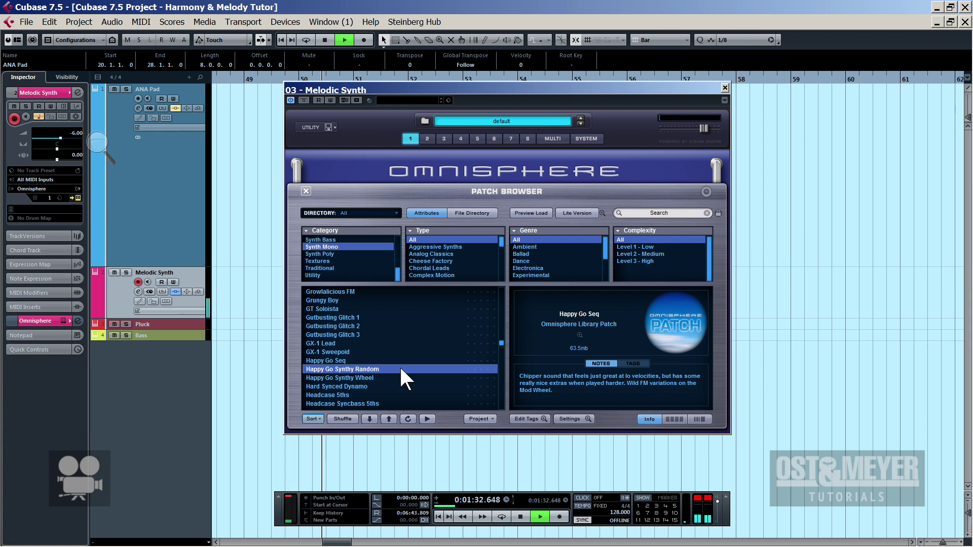
pyautogui.scroll(2, 412, 315)
pyautogui.click(414, 318)
pyautogui.scroll(2, 414, 318)
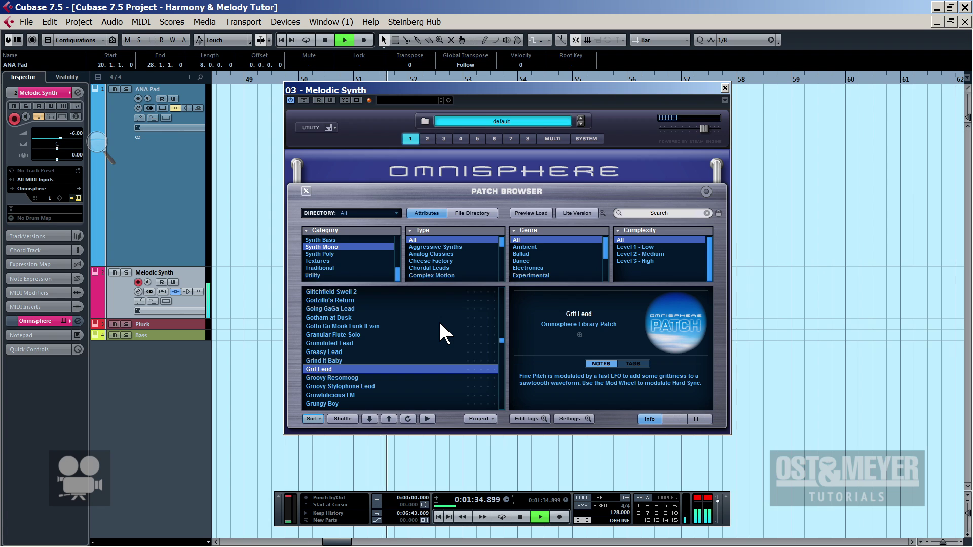
pyautogui.press('space')
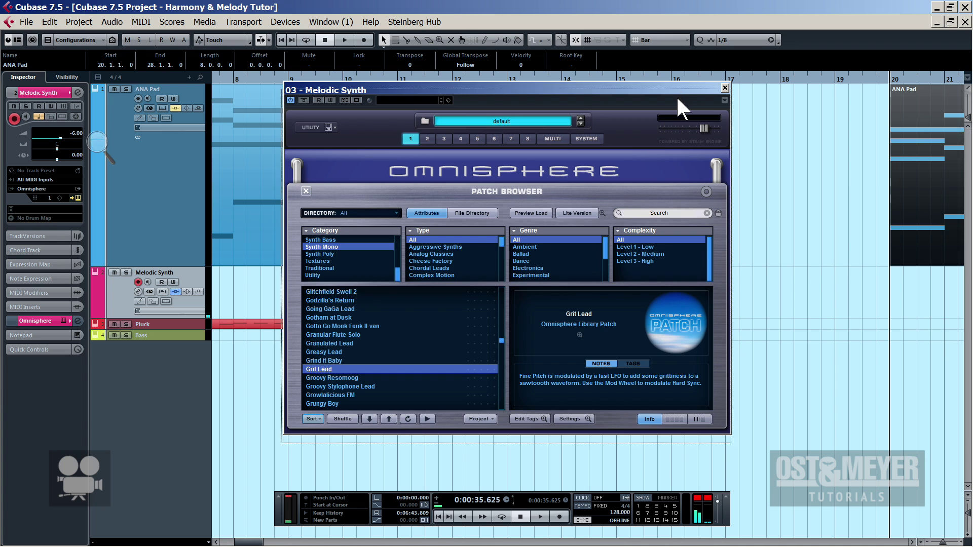
# - Move the Omnisphere window clear of the pad part and play the progression from bar 20 to try out melody ideas
pyautogui.moveTo(676, 94); pyautogui.dragTo(649, 289)
pyautogui.hscroll(8, 367, 92)
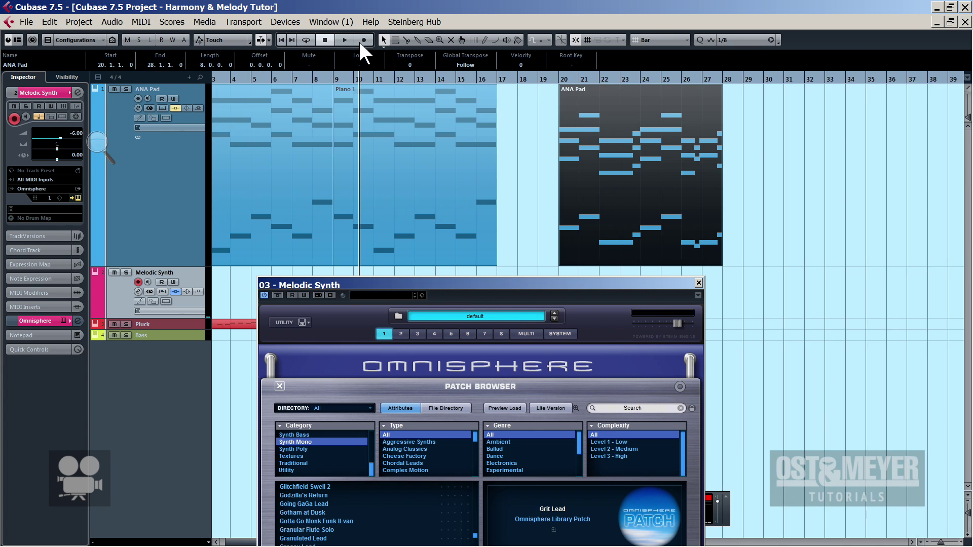
pyautogui.scroll(3, 437, 91)
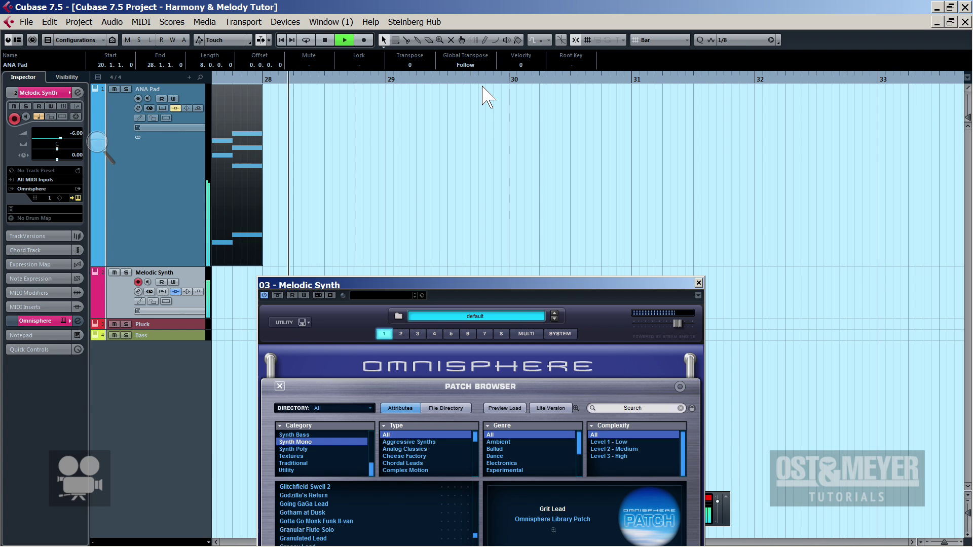
pyautogui.press('space')
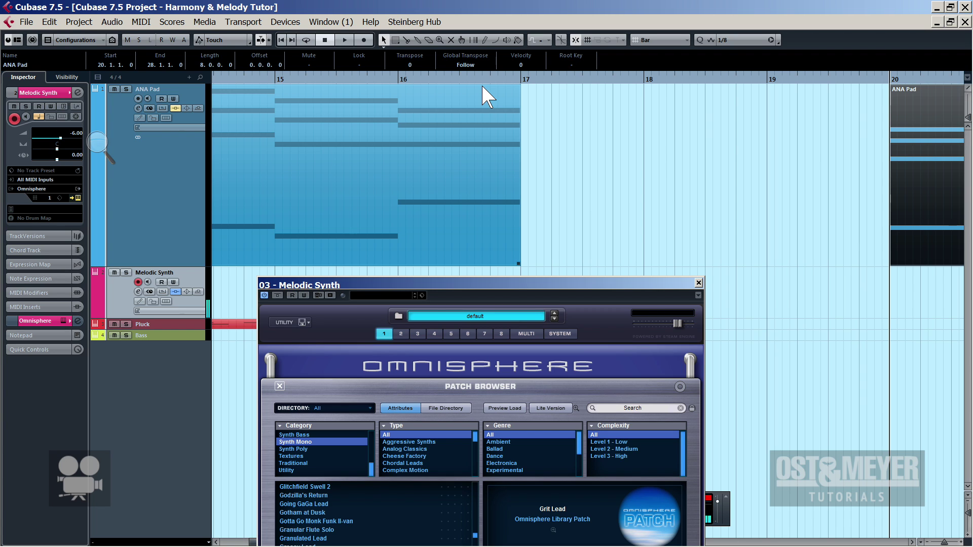
pyautogui.press('space')
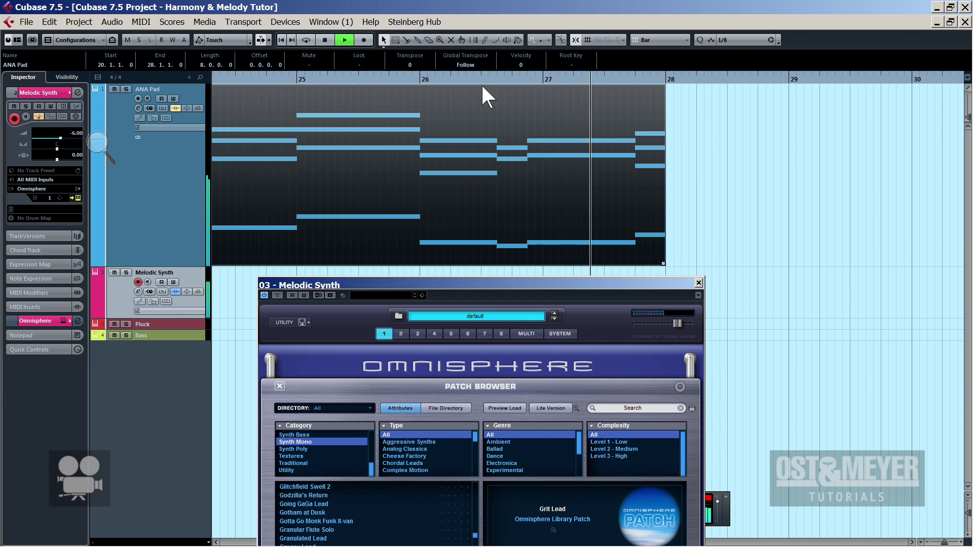
pyautogui.press('space')
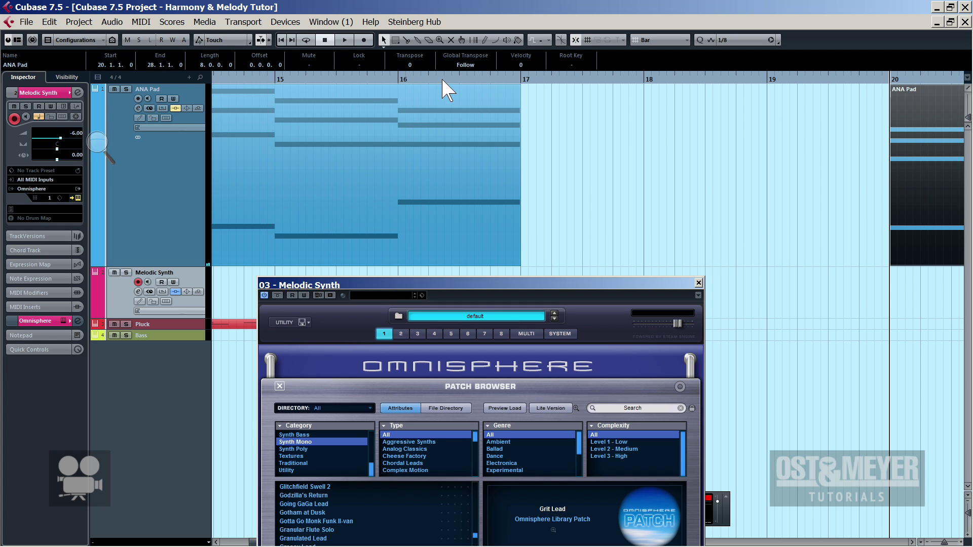
# - Set the playback position to bar 32 and rehearse the lead melody on the Melodic Synth track
pyautogui.moveTo(442, 80); pyautogui.dragTo(296, 110)
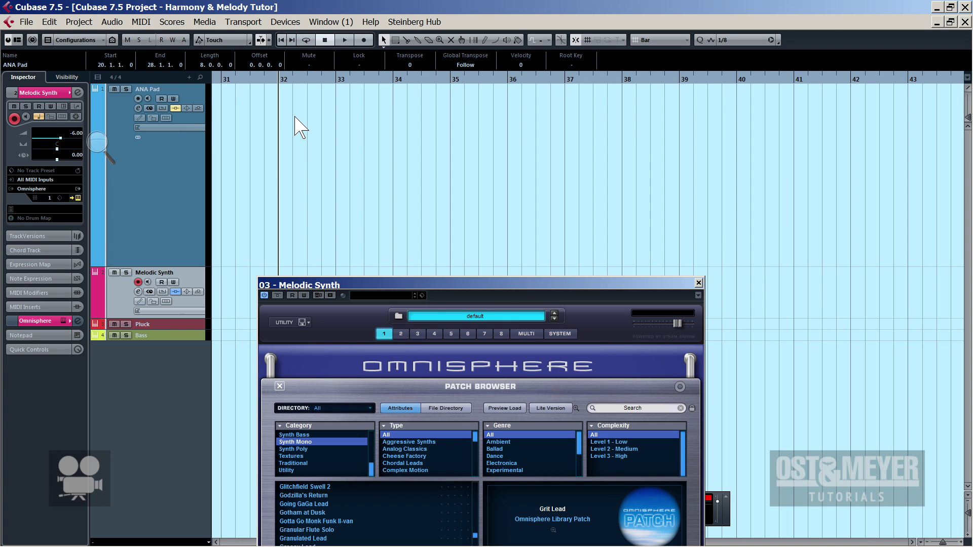
pyautogui.press('space')
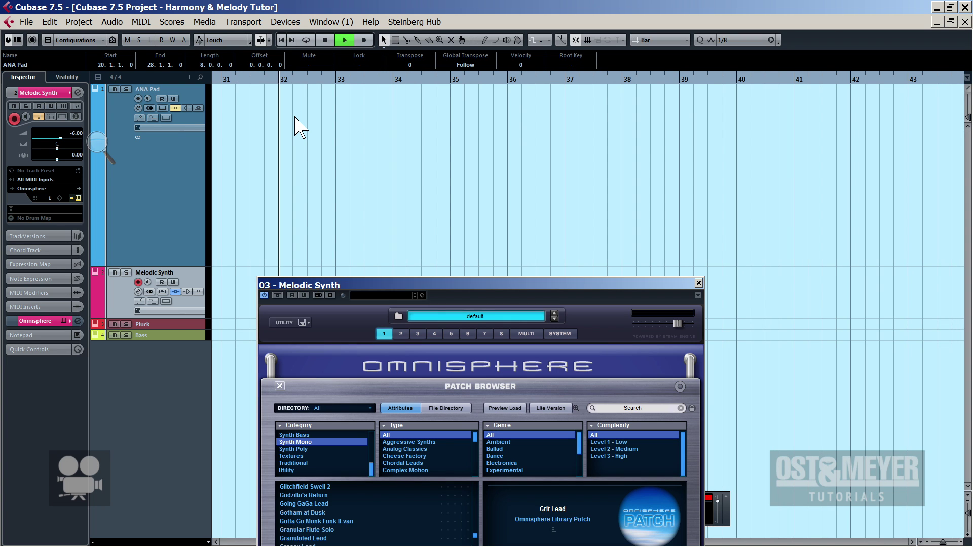
pyautogui.press('space')
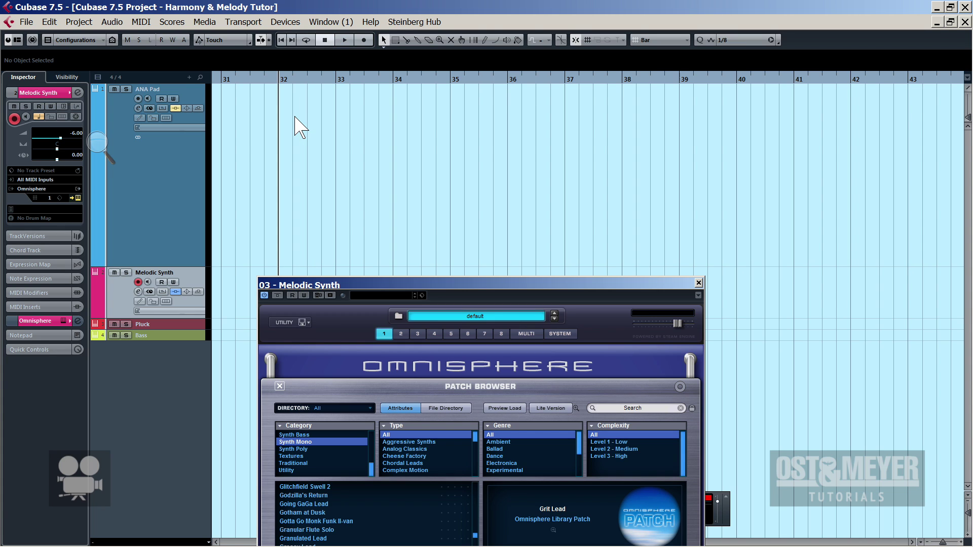
pyautogui.press('space')
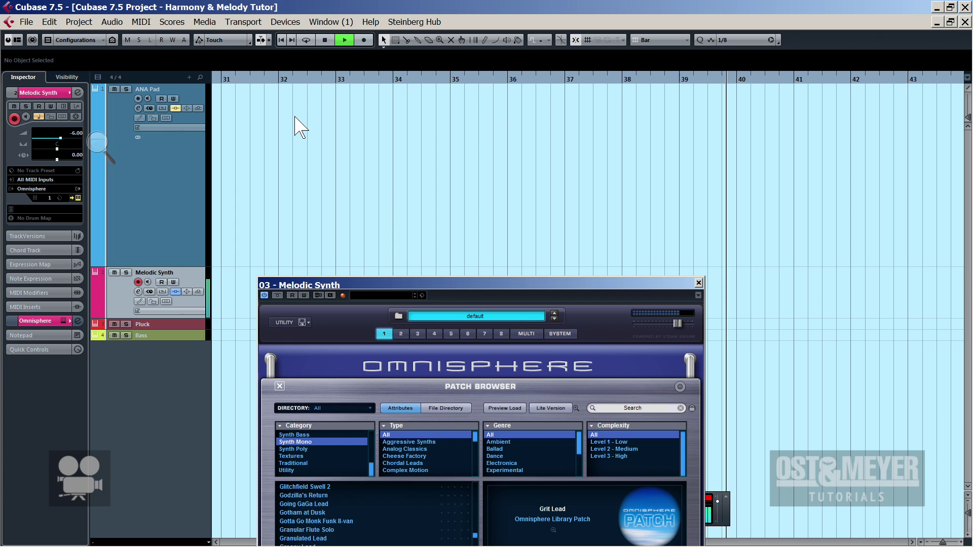
pyautogui.press('space')
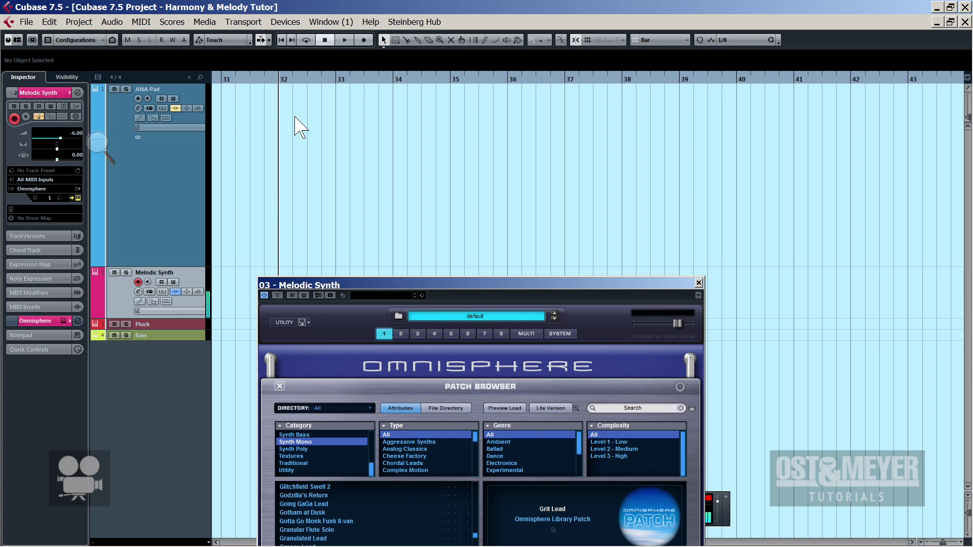
pyautogui.press('space')
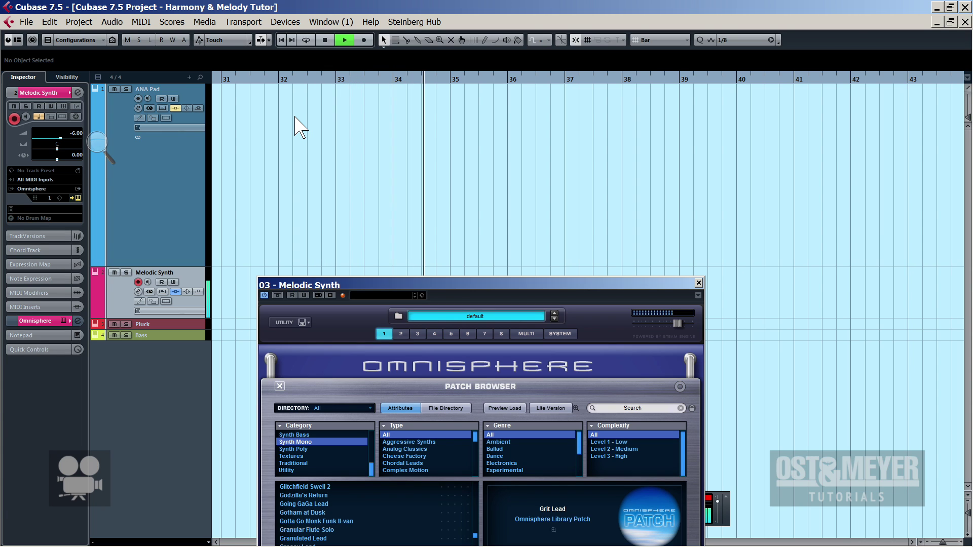
pyautogui.press('space')
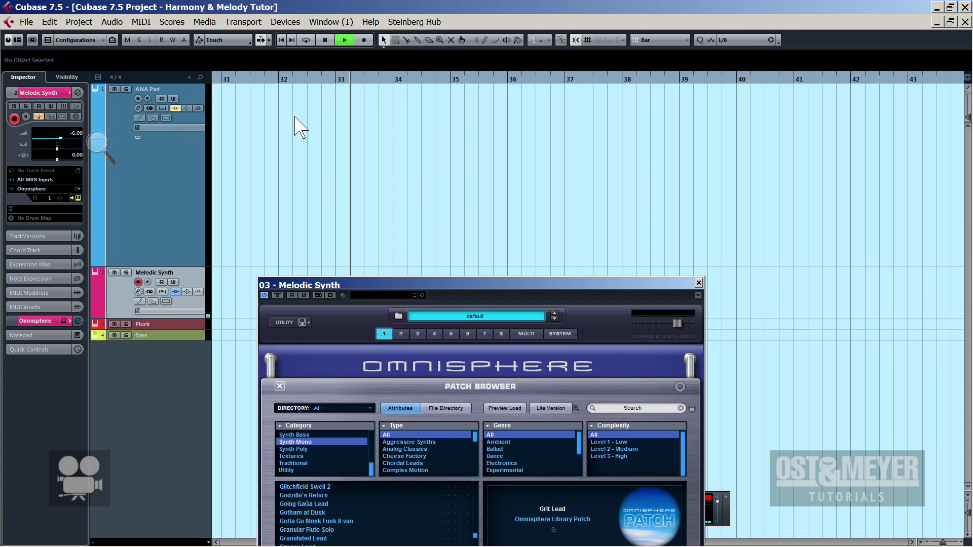
# - Record the lead melody on the Melodic Synth track from bar 33 to bar 39 and close the Omnisphere window
pyautogui.press('KP_Multiply')
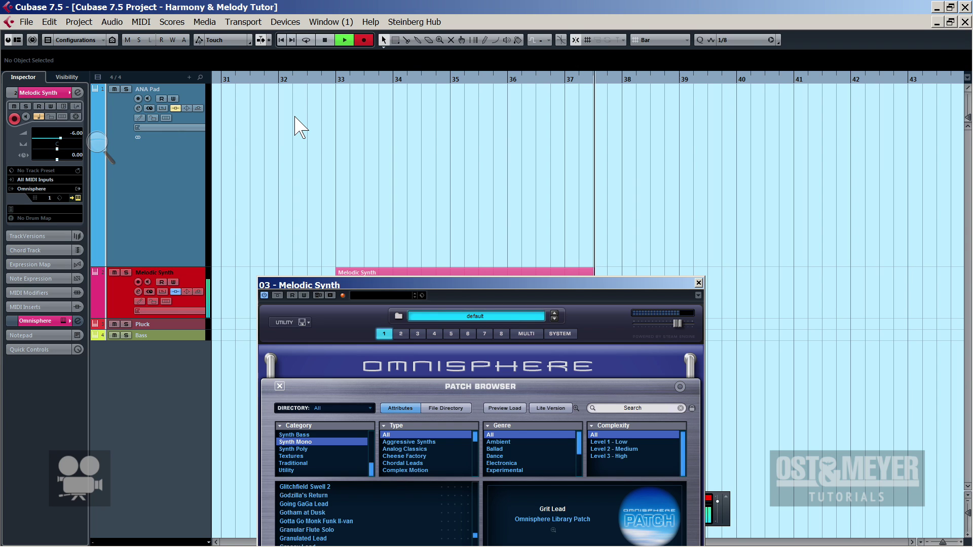
pyautogui.press('space')
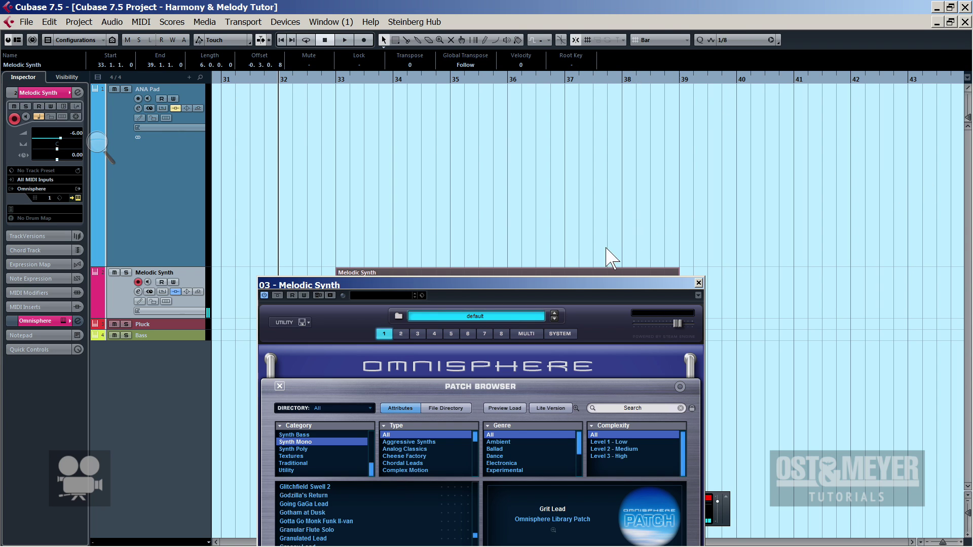
pyautogui.click(698, 282)
# - Open the recorded melody for note editing, play it back and raise the last note before bar 36 to B3
pyautogui.click(372, 81)
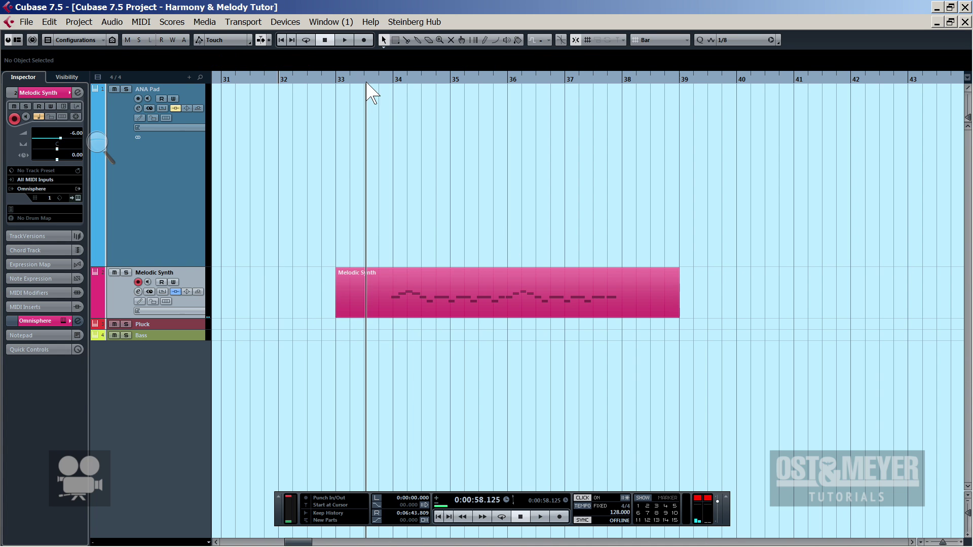
pyautogui.doubleClick(409, 293)
pyautogui.press('space')
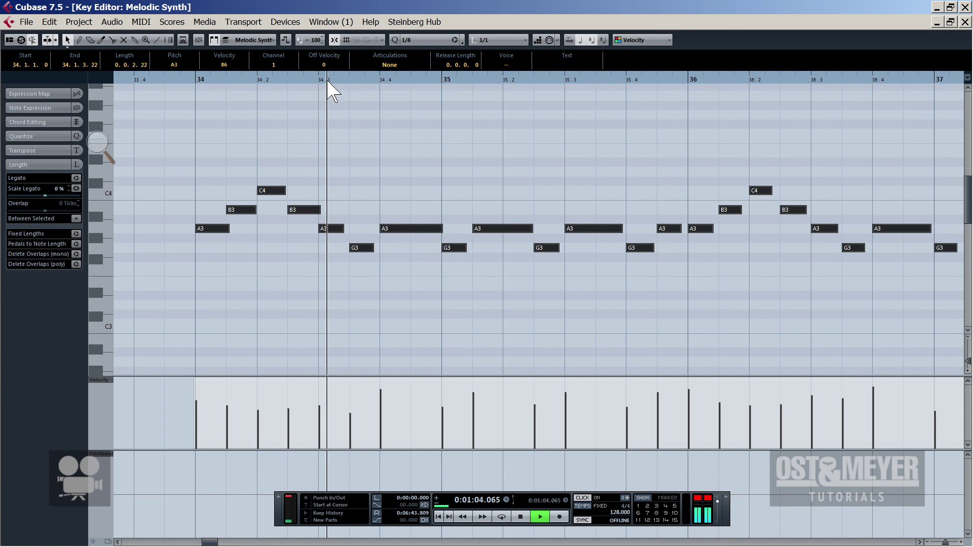
pyautogui.press('g')
pyautogui.click(405, 209)
pyautogui.press('space')
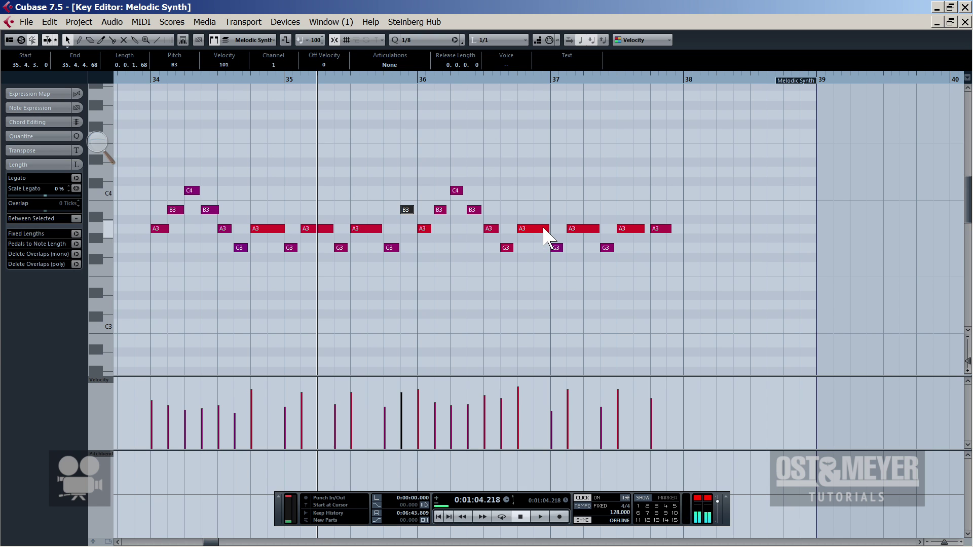
# - Move the melody note on beat 3 of bar 36 up to G4 and the following note to B3, checking the passage by ear
pyautogui.moveTo(496, 229); pyautogui.dragTo(499, 159)
pyautogui.moveTo(504, 248); pyautogui.dragTo(505, 209)
pyautogui.click(493, 152)
pyautogui.hotkey('ctrl', 'z')
pyautogui.press('space')
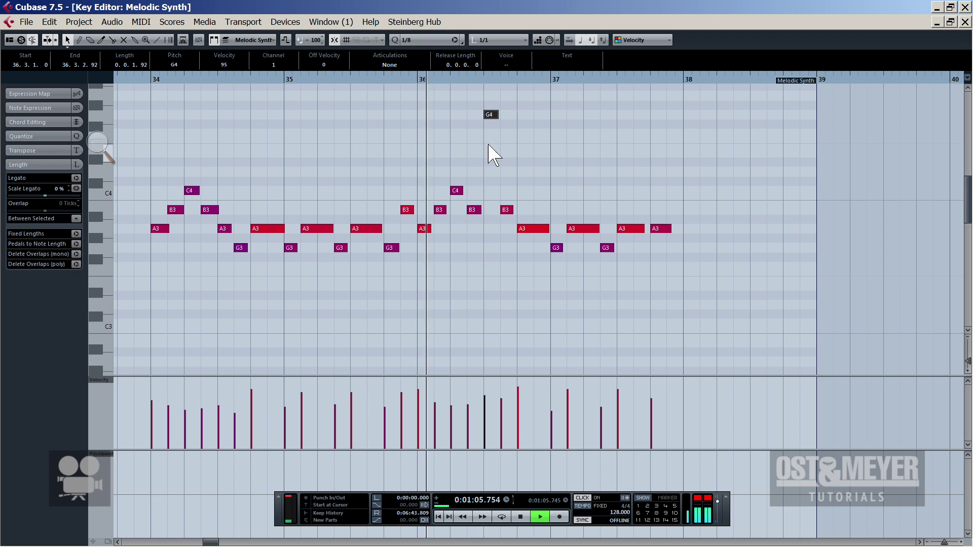
pyautogui.press('space')
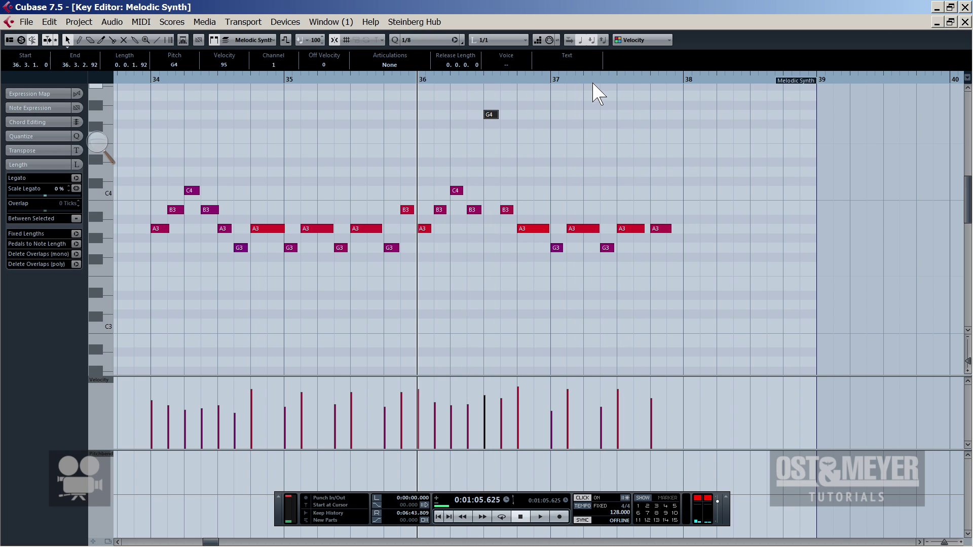
# - Raise the last note of bar 37 to B3 and add a C4 after it, with length quantize set to Quantize Link
pyautogui.click(556, 79)
pyautogui.moveTo(661, 226); pyautogui.dragTo(663, 210)
pyautogui.click(525, 40)
pyautogui.click(499, 48)
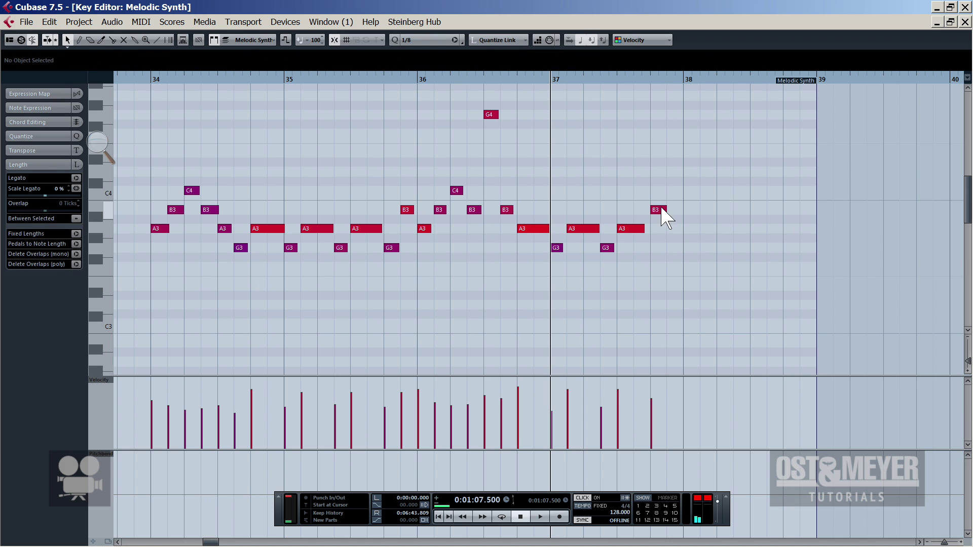
pyautogui.keyDown('alt'); pyautogui.click(669, 191); pyautogui.keyUp('alt')
# - Give all melody notes a fixed eighth-note length and a fixed velocity of 100
pyautogui.hotkey('ctrl', 'a')
pyautogui.click(141, 22)
pyautogui.click(307, 208)
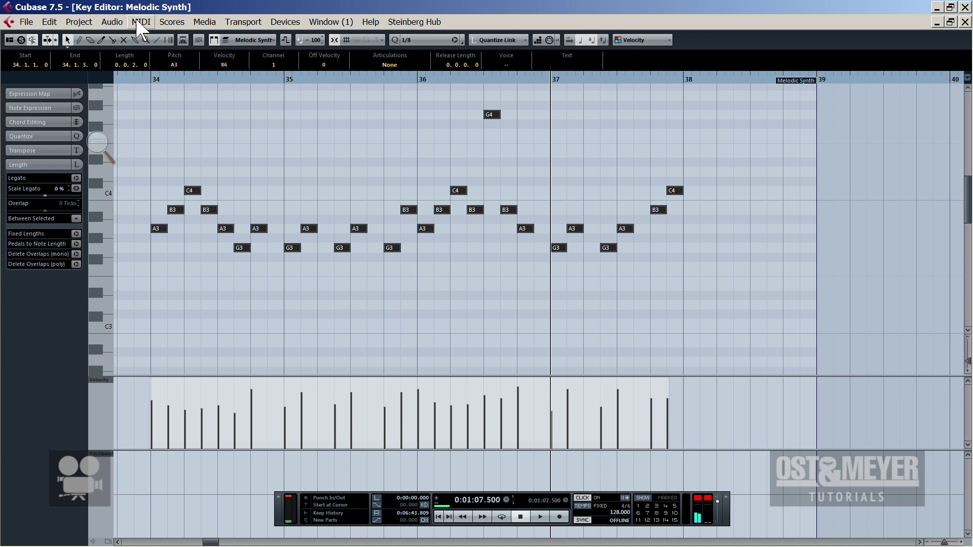
pyautogui.click(140, 22)
pyautogui.moveTo(192, 196)
pyautogui.click(326, 281)
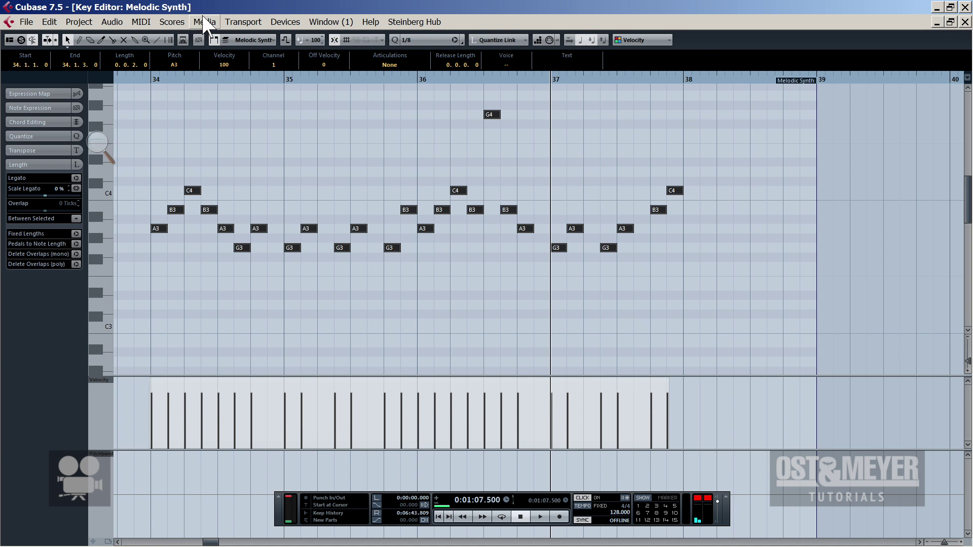
# - Apply Legato to all melody notes and return to the project arrangement
pyautogui.click(141, 22)
pyautogui.click(306, 197)
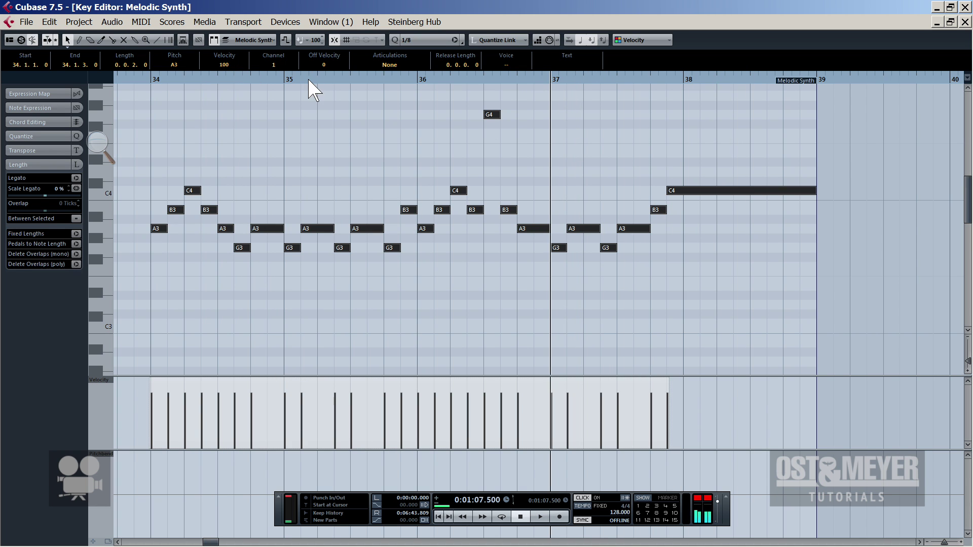
pyautogui.click(701, 256)
pyautogui.press('Escape')
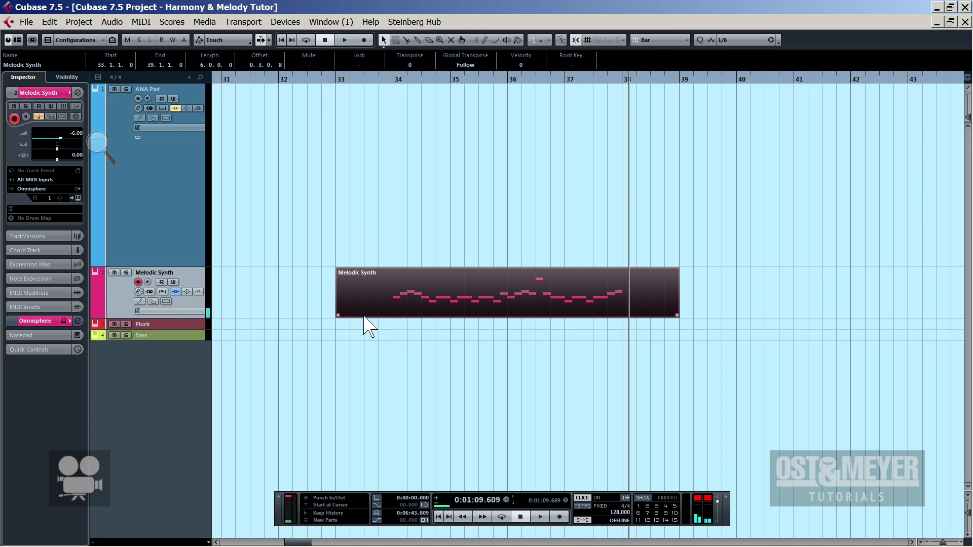
# - Trim the Melodic Synth part to bars 34 through 38 and copy it onto the ANA Pad track at bar 34
pyautogui.moveTo(338, 315); pyautogui.dragTo(393, 316)
pyautogui.moveTo(677, 315); pyautogui.dragTo(622, 316)
pyautogui.click(132, 240)
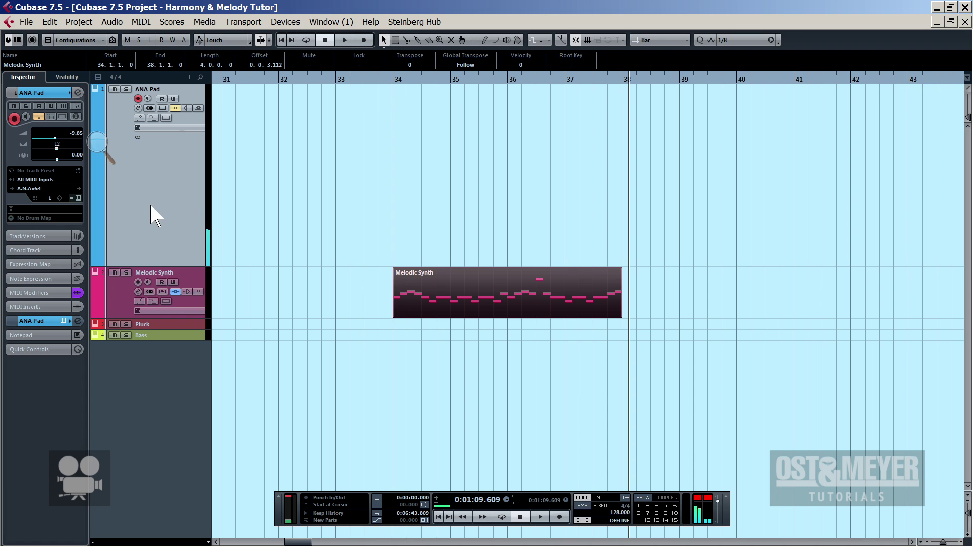
pyautogui.moveTo(479, 309); pyautogui.dragTo(479, 177)
pyautogui.click(393, 79)
# - Duplicate the ANA Pad track, delete the melody part from the original track and reduce the duplicate's height
pyautogui.rightClick(188, 213)
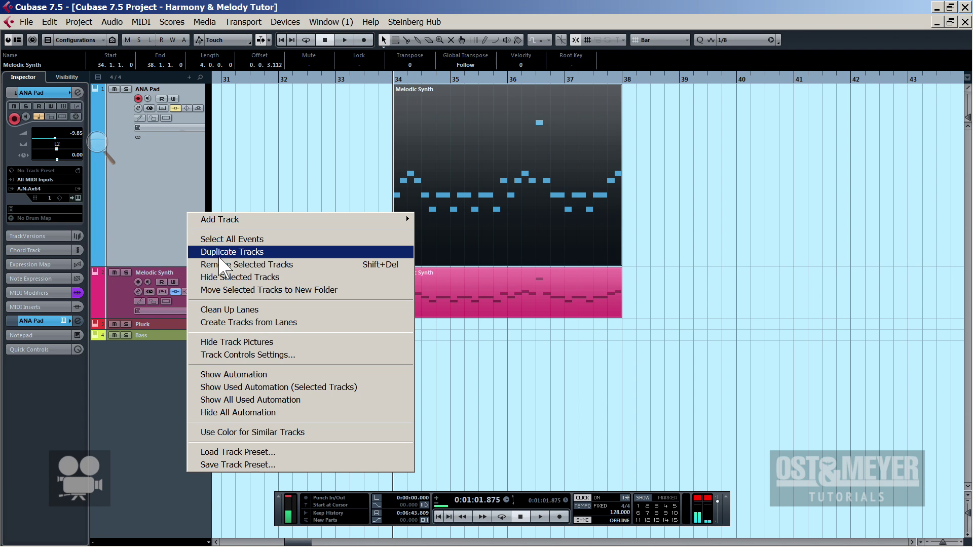
pyautogui.click(219, 257)
pyautogui.press('Delete')
pyautogui.moveTo(144, 447); pyautogui.dragTo(107, 334)
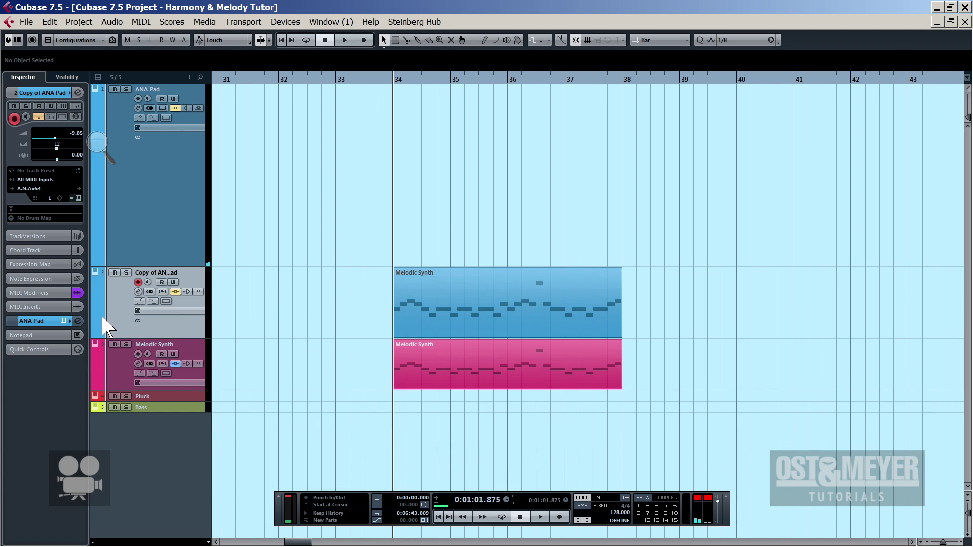
# - Color the duplicated track pink and rename it Lead Layer 2
pyautogui.doubleClick(161, 272)
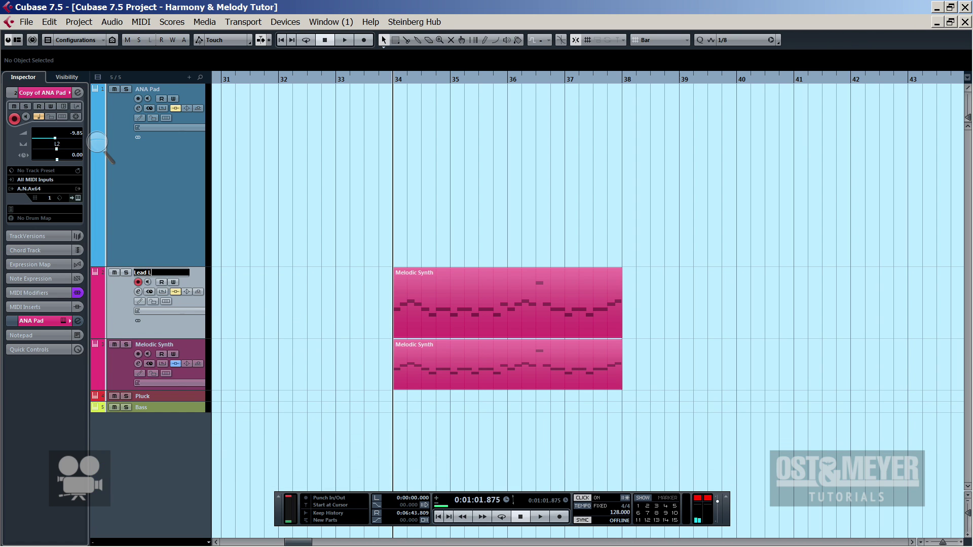
pyautogui.write('Lead Layer 2')
pyautogui.press('Return')
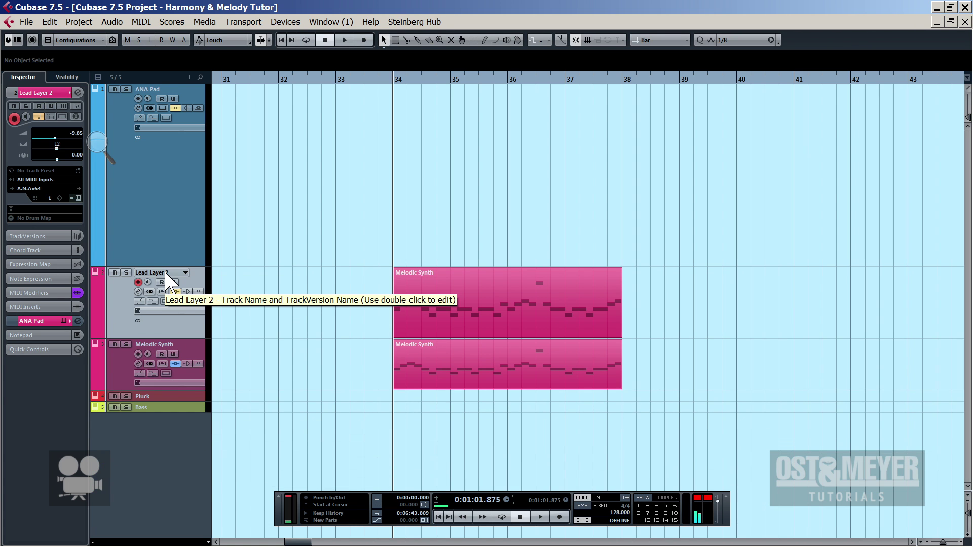
# - Reduce the heights of the Lead Layer 2 and Melodic Synth tracks and select the ANA Pad track
pyautogui.moveTo(156, 338); pyautogui.dragTo(156, 309)
pyautogui.moveTo(160, 358); pyautogui.dragTo(160, 339)
pyautogui.click(154, 233)
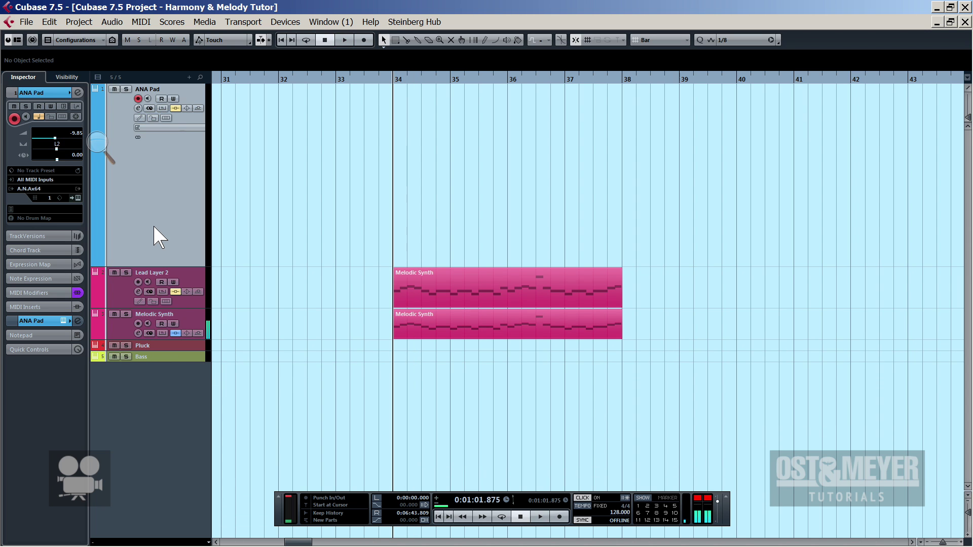
pyautogui.press('KP_Multiply')
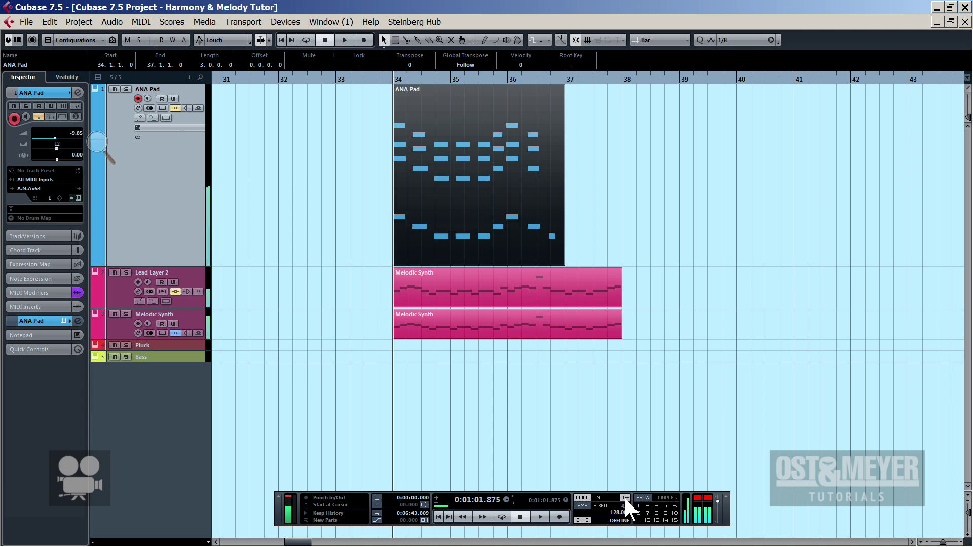
pyautogui.press('space')
pyautogui.press('Delete')
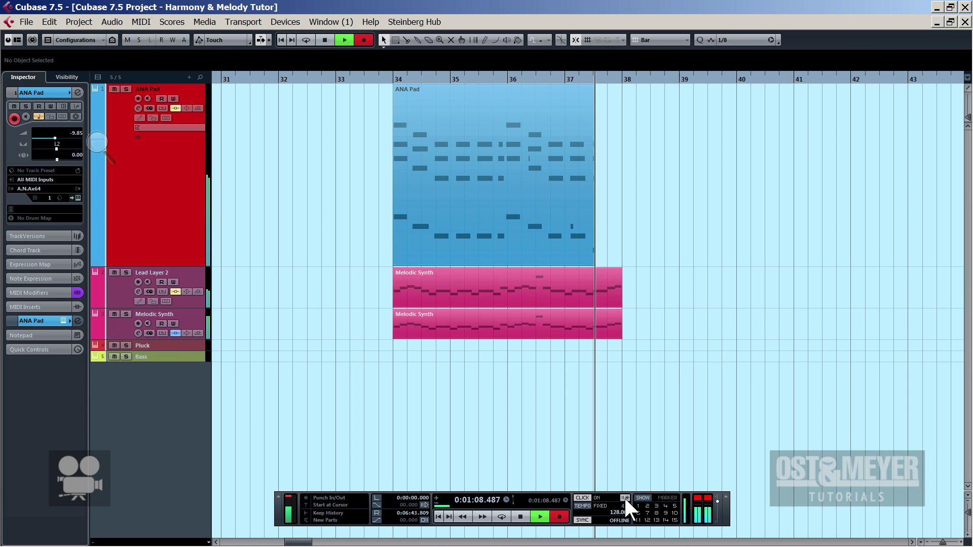
# - Record the chord take on the ANA Pad track from bar 34 and trim the part to end at bar 38
pyautogui.press('space')
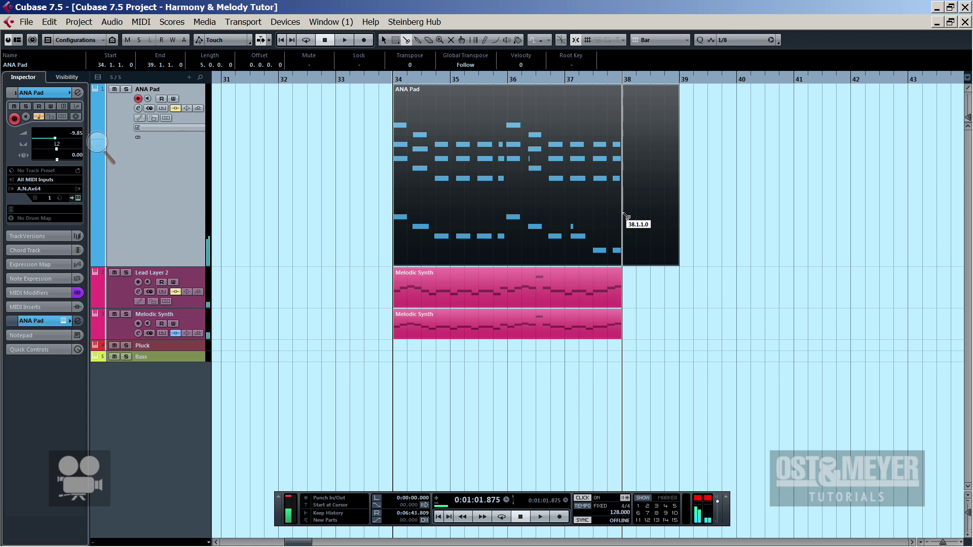
pyautogui.moveTo(625, 216); pyautogui.dragTo(643, 215)
# - Quantize all notes of the new ANA Pad part to 1/8 and move the last chord back to 37.4.1.0
pyautogui.doubleClick(585, 207)
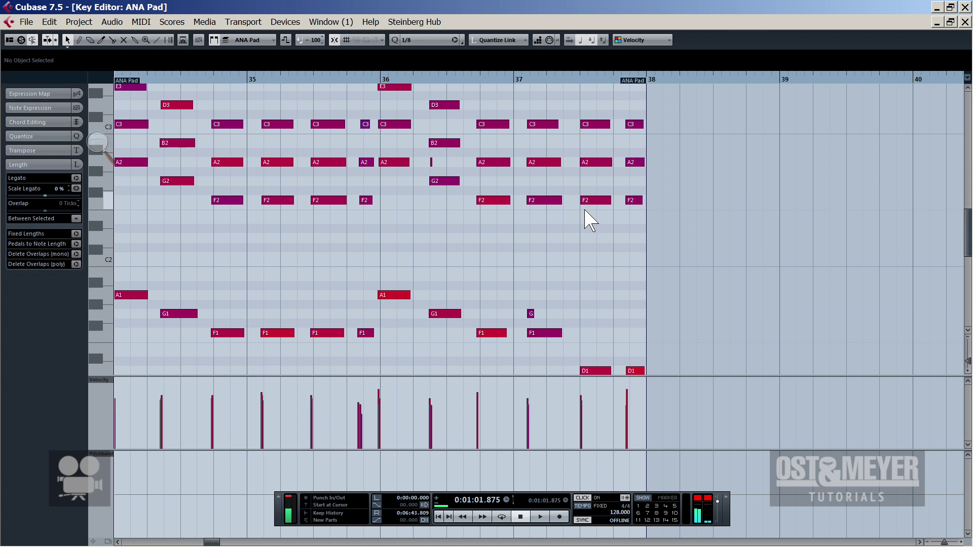
pyautogui.moveTo(466, 80); pyautogui.dragTo(643, 332)
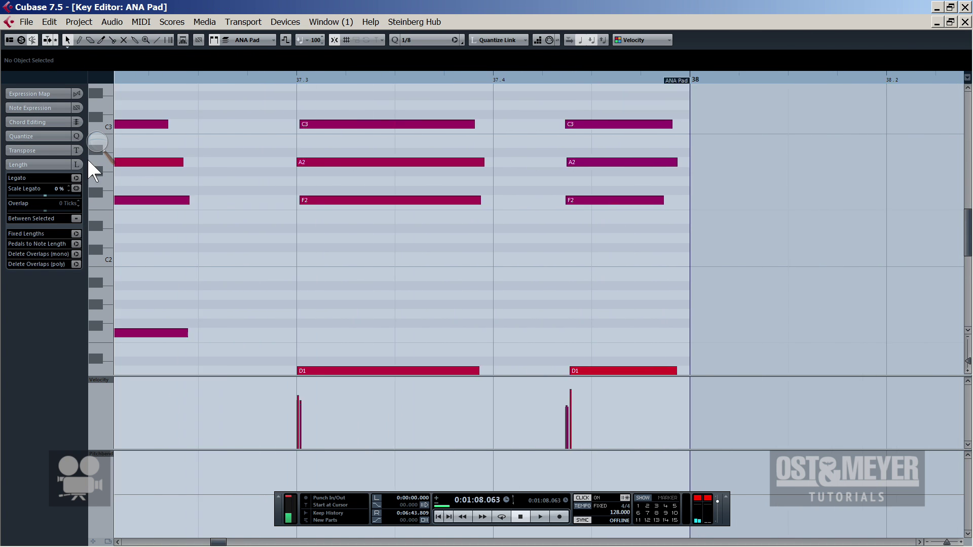
pyautogui.hotkey('ctrl', 'a')
pyautogui.scroll(-3, 643, 332)
pyautogui.scroll(-2, 639, 304)
pyautogui.click(647, 200)
pyautogui.hotkey('ctrl', 'Left')
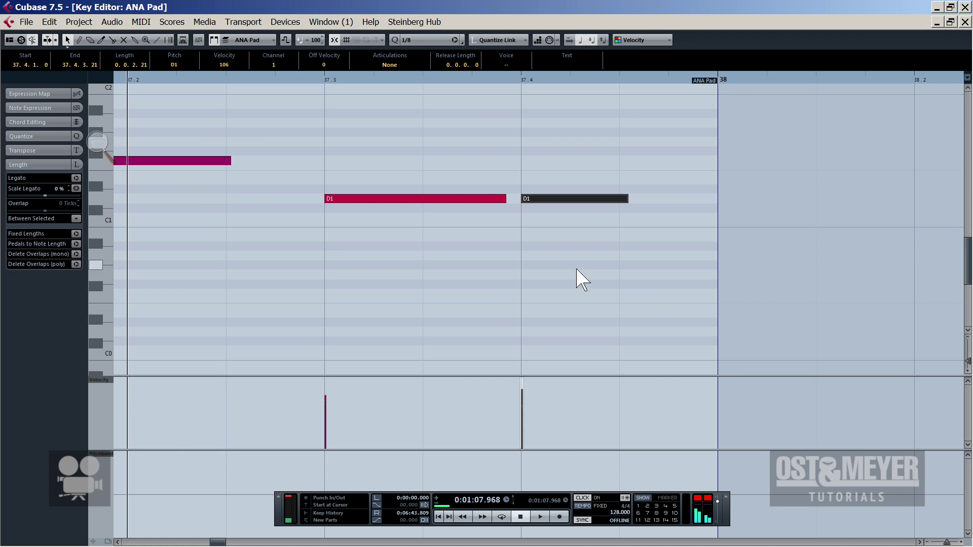
pyautogui.scroll(2, 579, 275)
pyautogui.moveTo(566, 79); pyautogui.dragTo(355, 175)
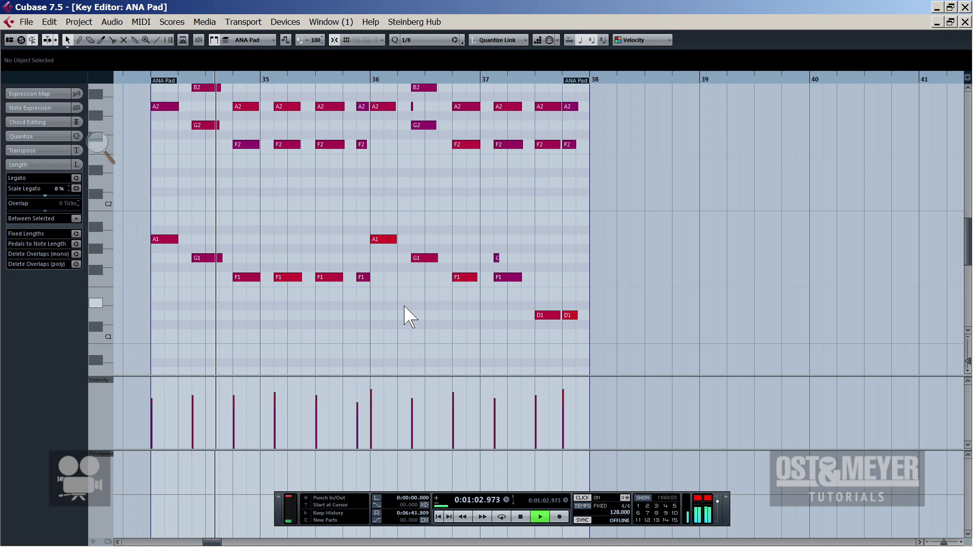
pyautogui.press('space')
pyautogui.press('space')
# - Apply Fixed Lengths, Fixed Velocity and Legato to all notes of the ANA Pad part and play it back
pyautogui.hotkey('ctrl', 'a')
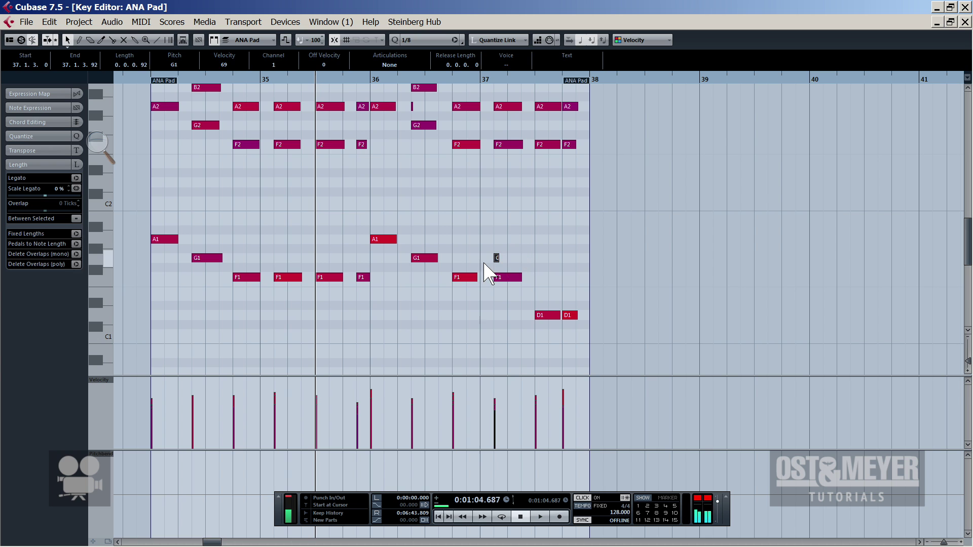
pyautogui.click(140, 22)
pyautogui.moveTo(263, 196)
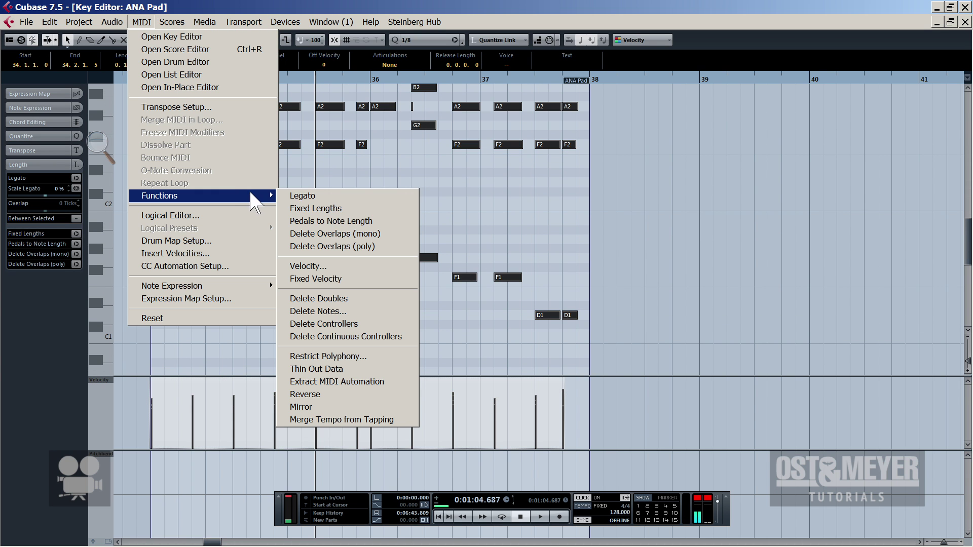
pyautogui.click(304, 208)
pyautogui.click(140, 22)
pyautogui.moveTo(210, 196)
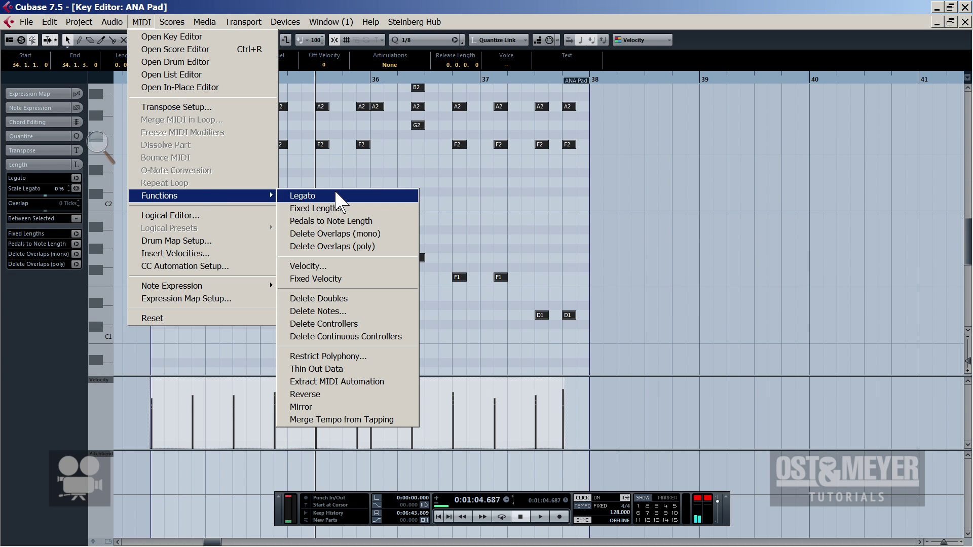
pyautogui.click(321, 278)
pyautogui.click(140, 22)
pyautogui.click(335, 207)
pyautogui.press('space')
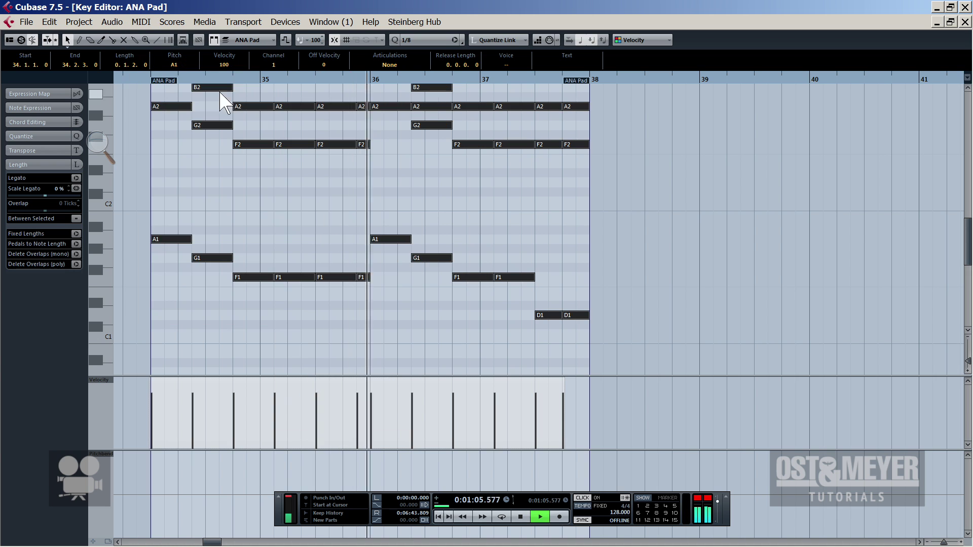
pyautogui.scroll(-3, 297, 157)
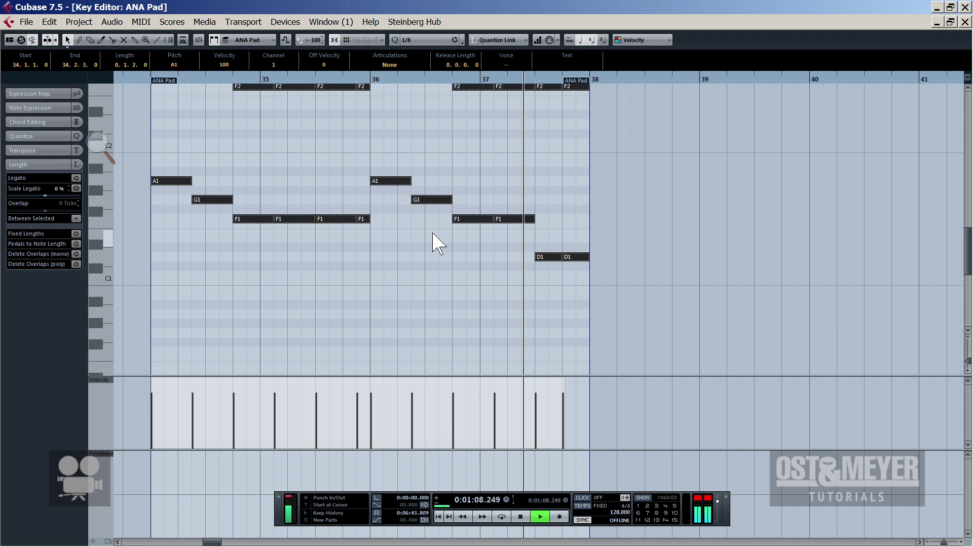
pyautogui.press('space')
# - Transpose the whole chord at 36.2.3 up five semitones so that its bass note is C2
pyautogui.moveTo(434, 236); pyautogui.dragTo(439, 115)
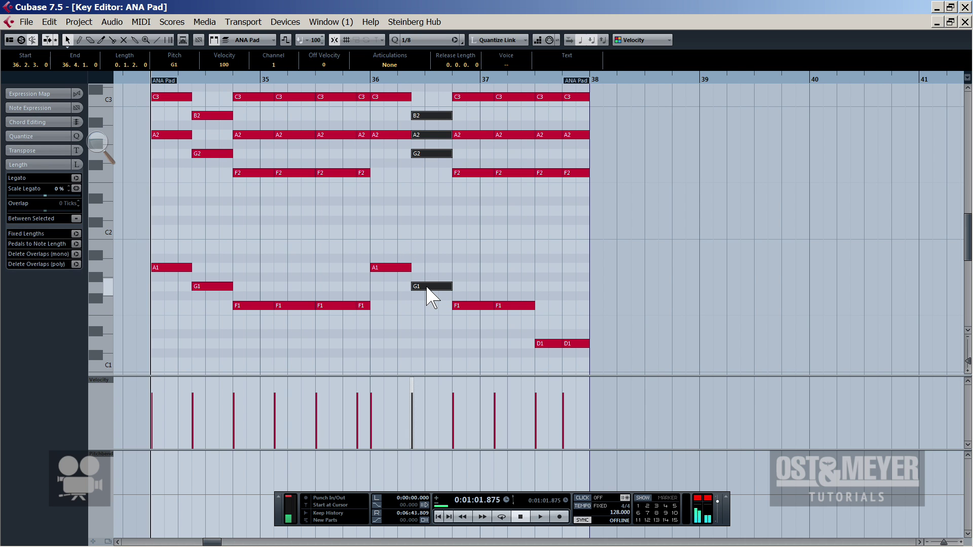
pyautogui.moveTo(427, 287); pyautogui.dragTo(429, 240)
pyautogui.scroll(3, 429, 243)
pyautogui.press('space')
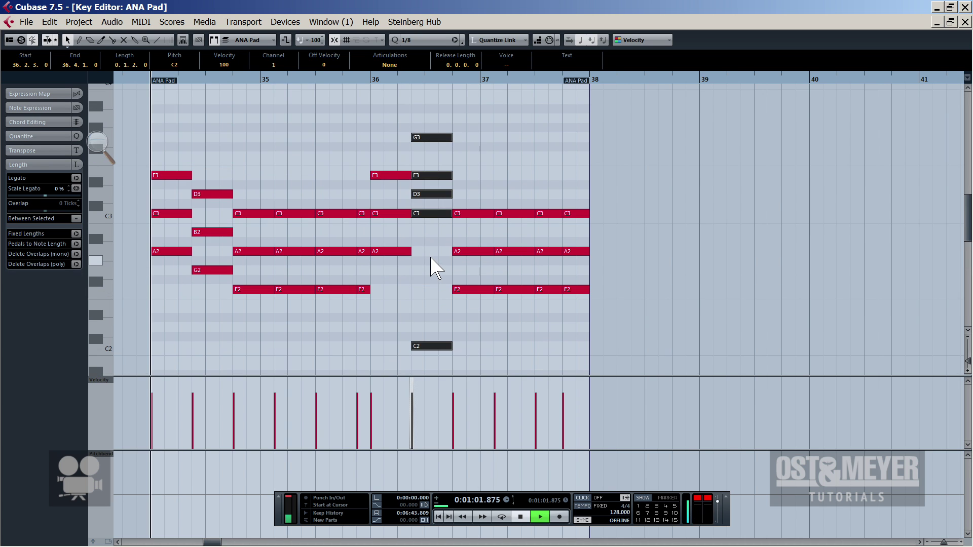
# - Raise the D3 note of the transposed chord in bar 36 by two semitones to E3 during playback
pyautogui.click(431, 196)
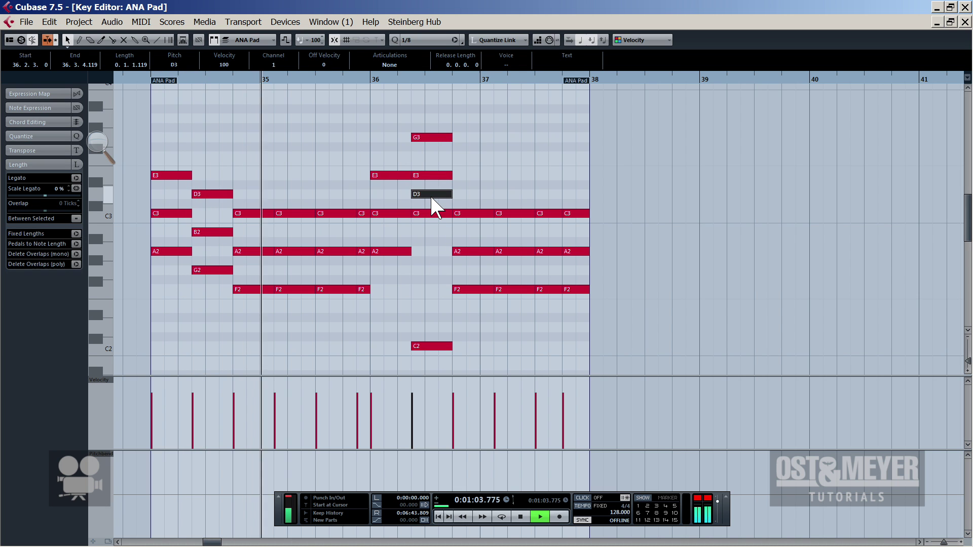
pyautogui.press('Up')
pyautogui.press('Up')
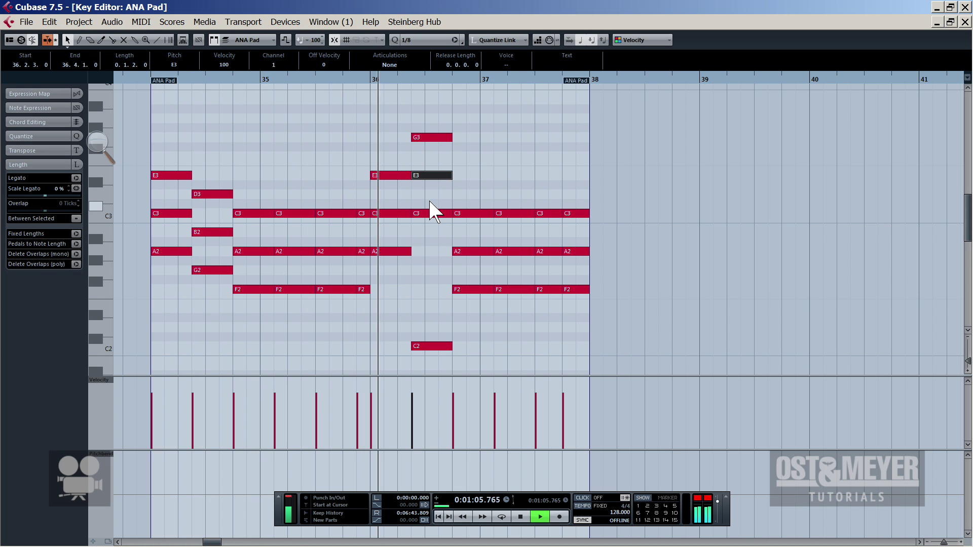
pyautogui.press('space')
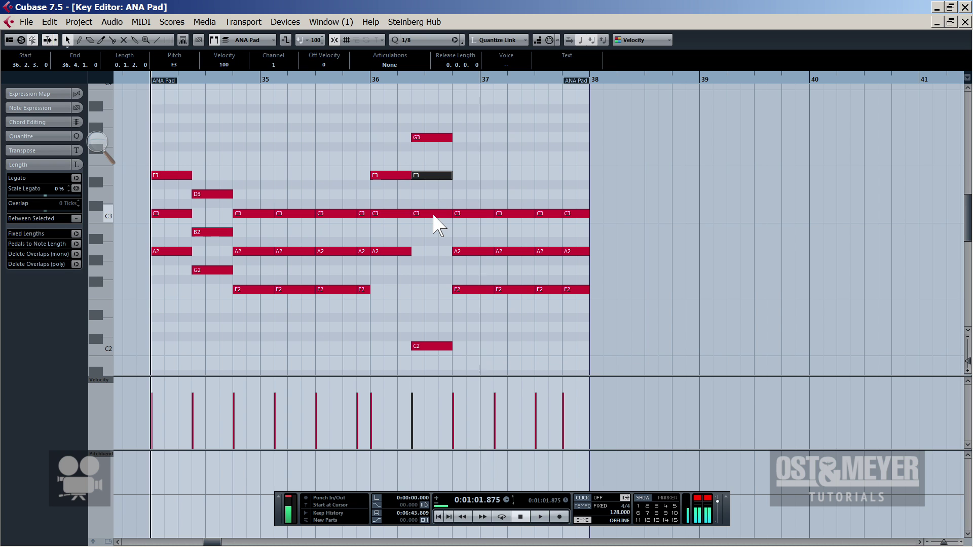
# - Audition the individual notes of the transposed chord in bar 36 and play the progression from bar 36
pyautogui.click(434, 215)
pyautogui.click(433, 185)
pyautogui.click(430, 175)
pyautogui.click(428, 137)
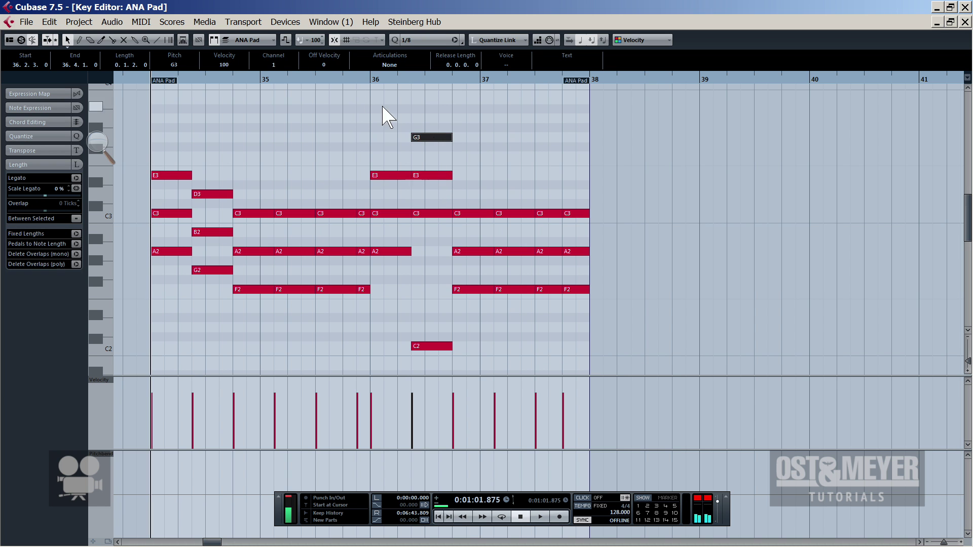
pyautogui.click(374, 79)
pyautogui.scroll(-6, 389, 197)
pyautogui.click(423, 169)
pyautogui.press('space')
# - Revoice the transposed chord in bar 36 by moving its top G3 down an octave to G2
pyautogui.moveTo(431, 221); pyautogui.dragTo(423, 304)
pyautogui.press('space')
pyautogui.scroll(-5, 424, 304)
pyautogui.click(428, 311)
pyautogui.press('space')
pyautogui.scroll(3, 426, 152)
pyautogui.moveTo(427, 106); pyautogui.dragTo(424, 239)
pyautogui.press('space')
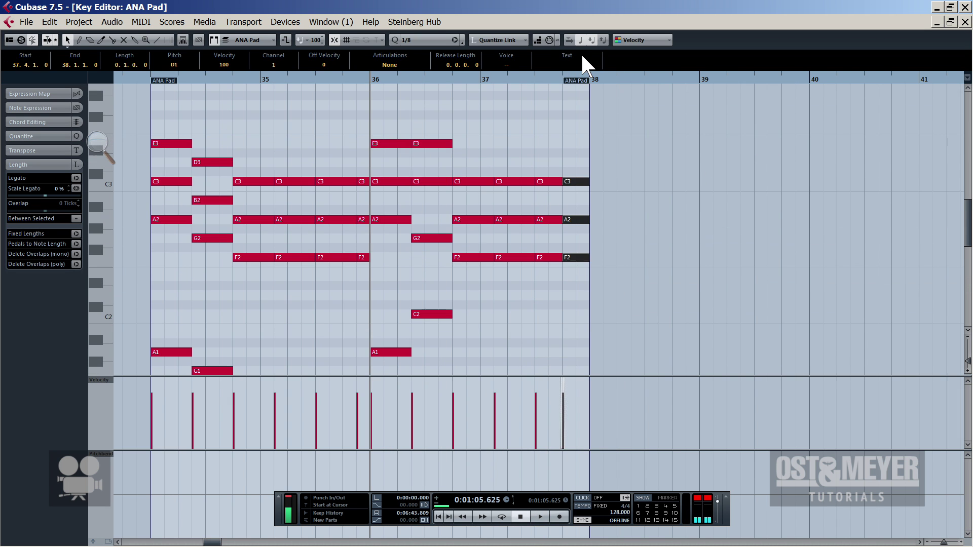
# - Try replacing the last repeated chord with the 37.3.1 chord held until 37.4.3, and play it back
pyautogui.moveTo(588, 197); pyautogui.dragTo(569, 197)
pyautogui.press('space')
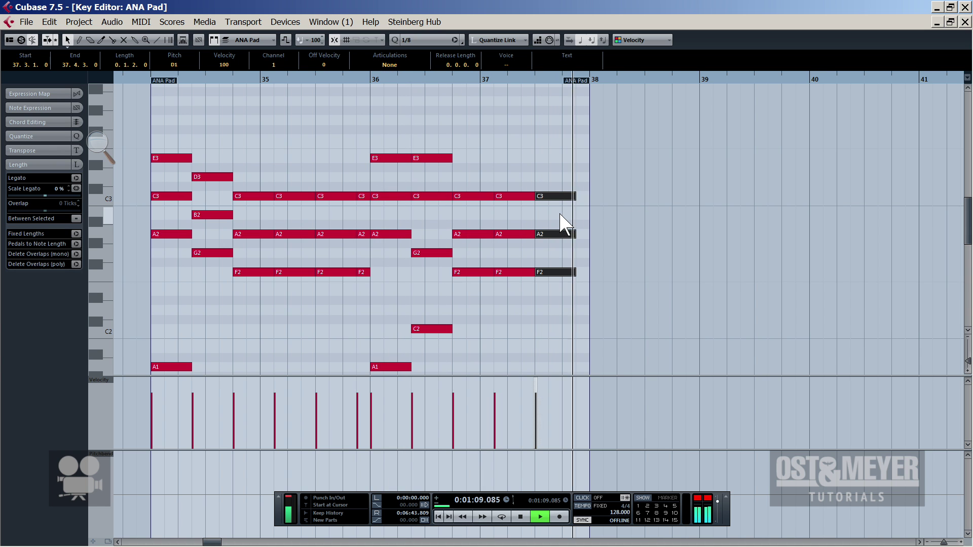
pyautogui.press('space')
# - Set the velocity of all the bass notes in the ANA Pad part to 115 and close the Key Editor
pyautogui.click(964, 22)
pyautogui.doubleClick(630, 202)
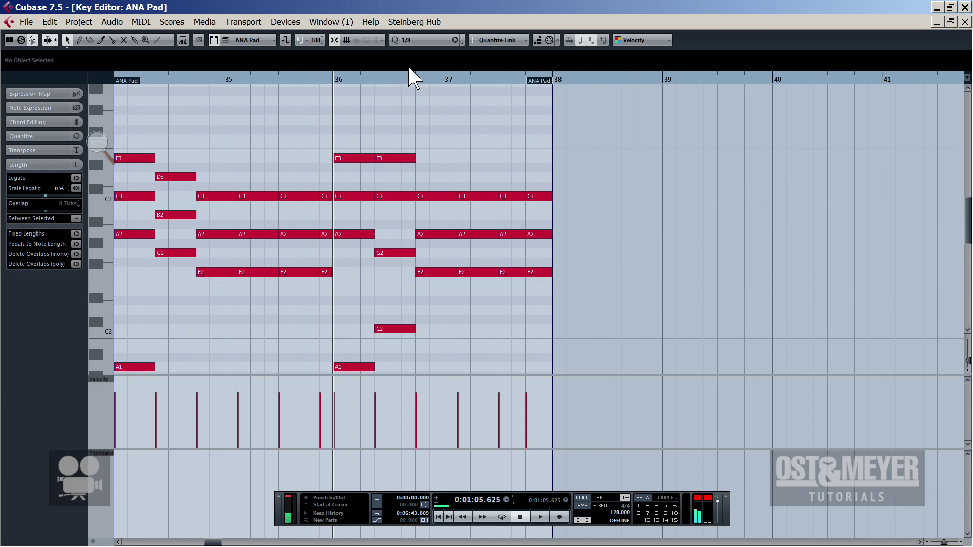
pyautogui.moveTo(408, 76); pyautogui.dragTo(400, 182)
pyautogui.moveTo(500, 150); pyautogui.dragTo(691, 213)
pyautogui.scroll(-5, 690, 213)
pyautogui.moveTo(680, 294); pyautogui.dragTo(314, 144)
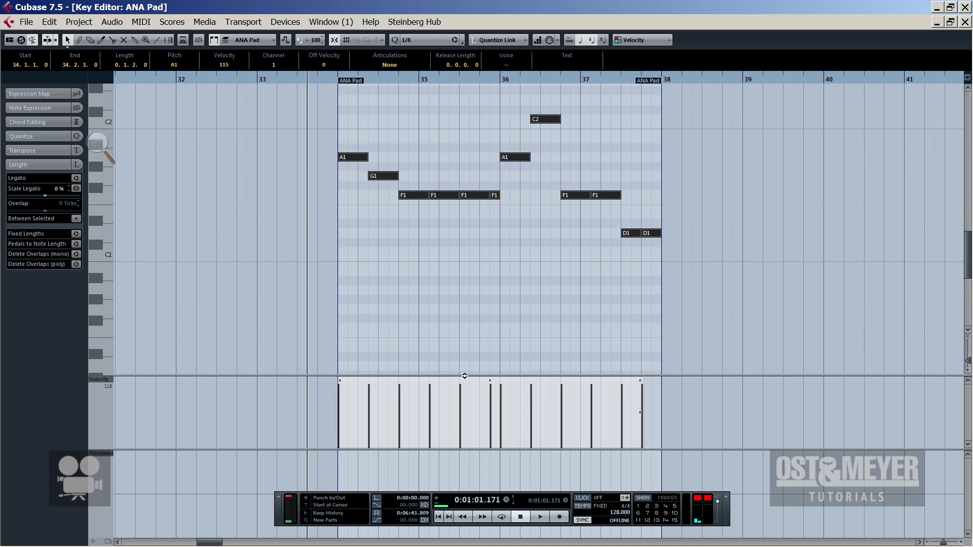
pyautogui.press('space')
pyautogui.click(964, 22)
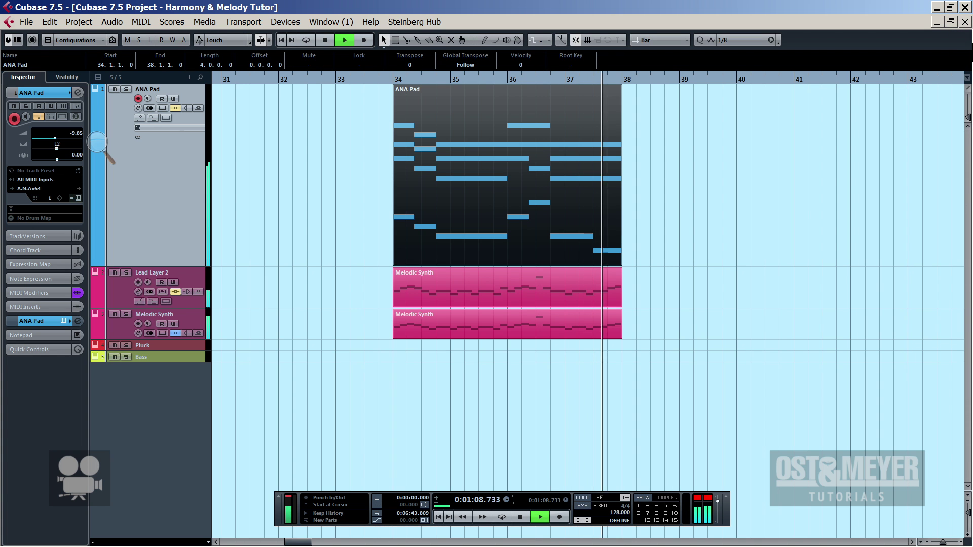
# - Duplicate the ANA Pad, Lead Layer 2 and Melodic Synth parts to bars 38 through 42
pyautogui.press('space')
pyautogui.hotkey('ctrl', 'd')
pyautogui.click(591, 199)
pyautogui.click(588, 287)
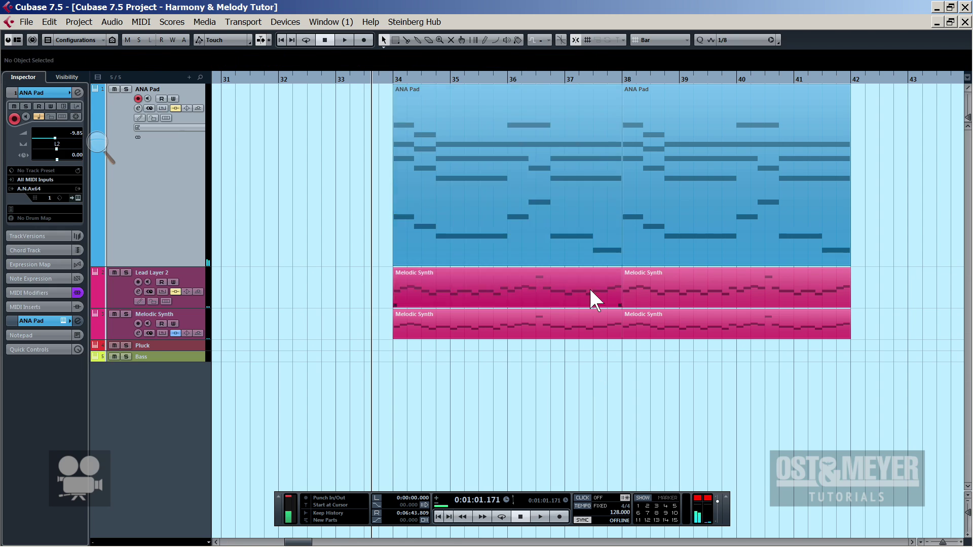
# - Raise the last two D1 bass notes in the first ANA Pad part to F1 and start playback
pyautogui.doubleClick(512, 187)
pyautogui.moveTo(456, 219); pyautogui.dragTo(412, 144)
pyautogui.scroll(4, 445, 170)
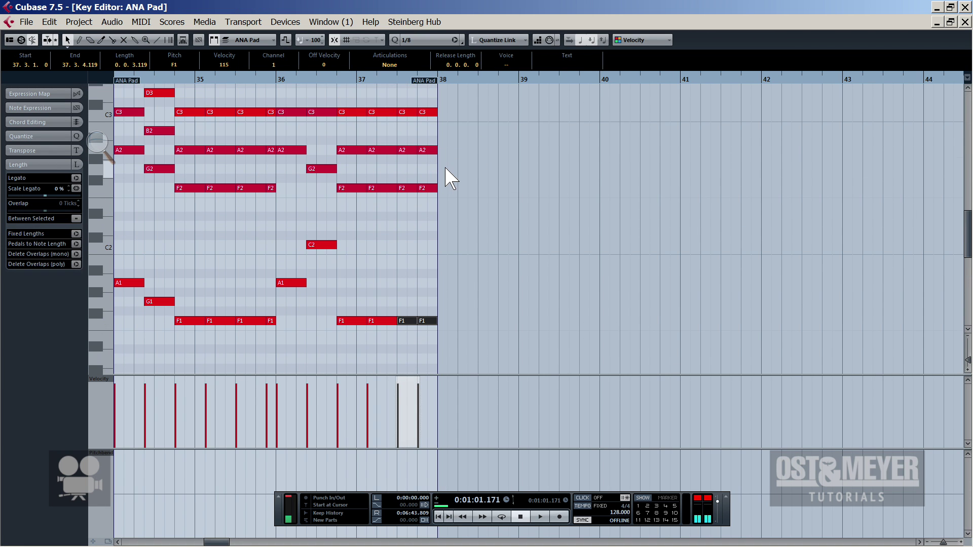
pyautogui.press('space')
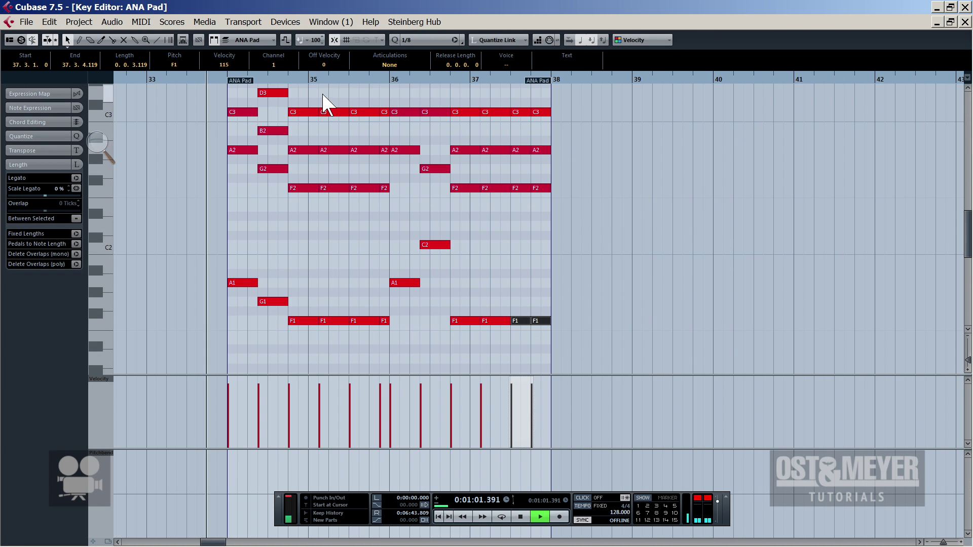
# - Close the Key Editor and listen to the layered arrangement across bars 34 to 42
pyautogui.click(950, 22)
pyautogui.moveTo(761, 87); pyautogui.dragTo(562, 93)
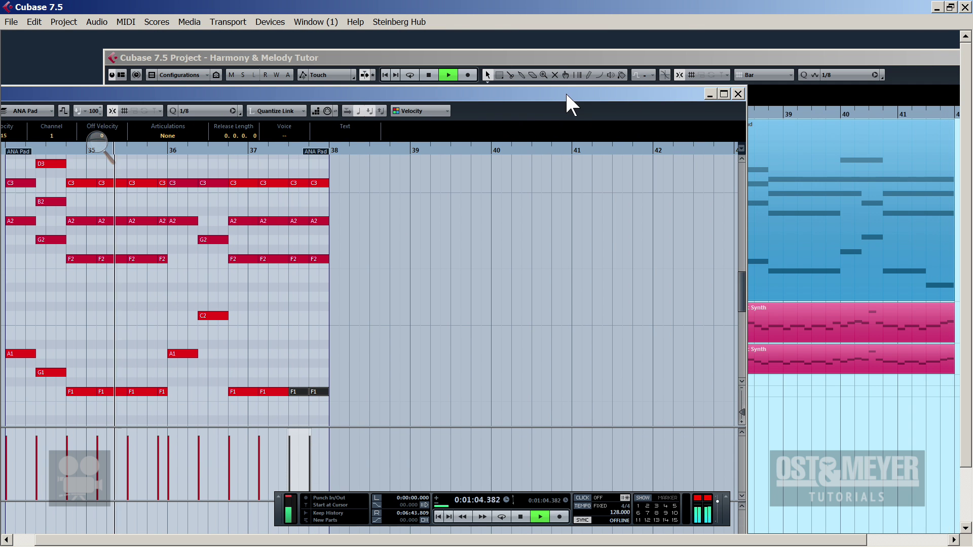
pyautogui.click(737, 94)
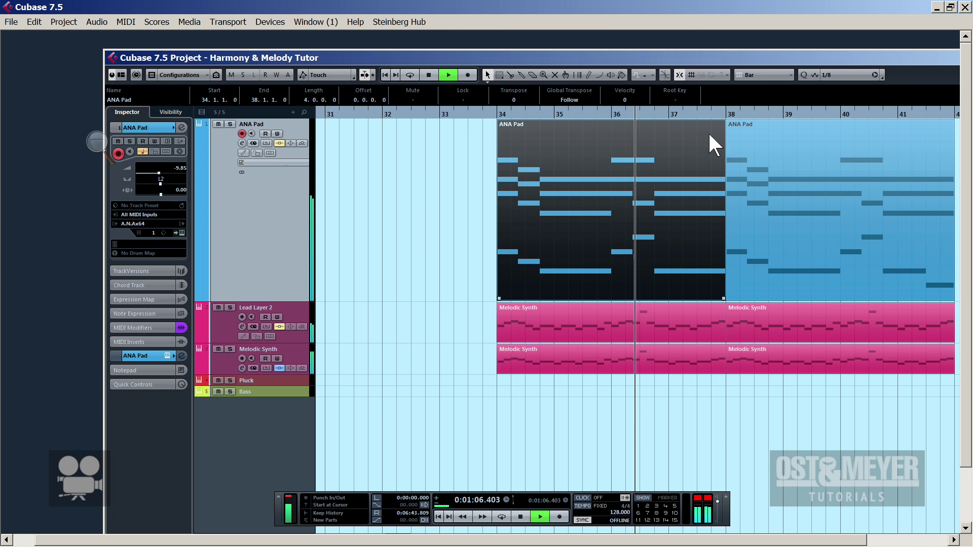
pyautogui.click(431, 211)
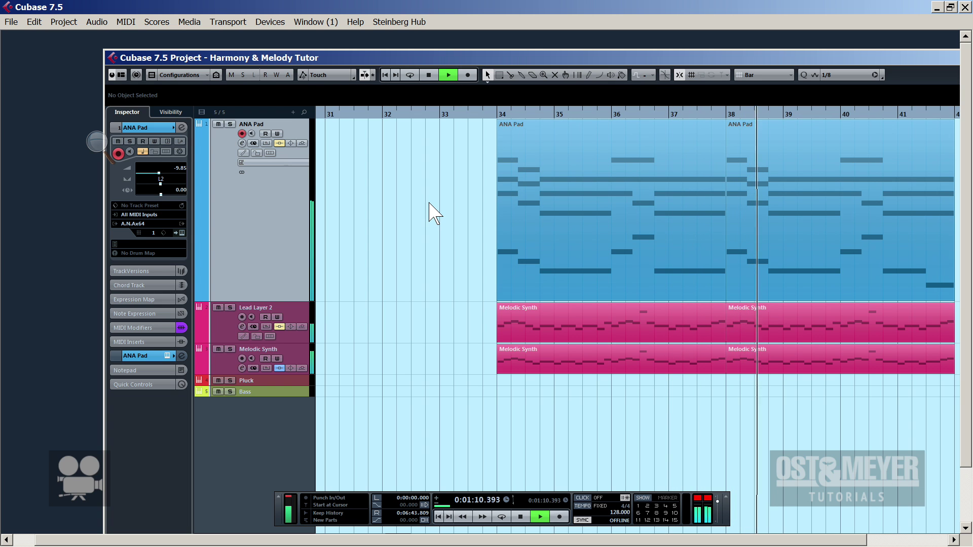
pyautogui.moveTo(436, 113); pyautogui.dragTo(451, 87)
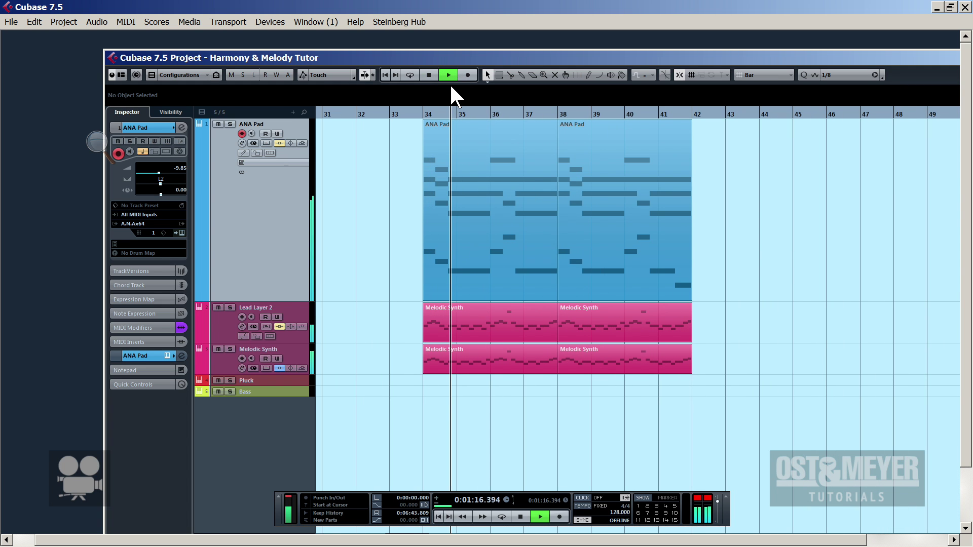
pyautogui.press('space')
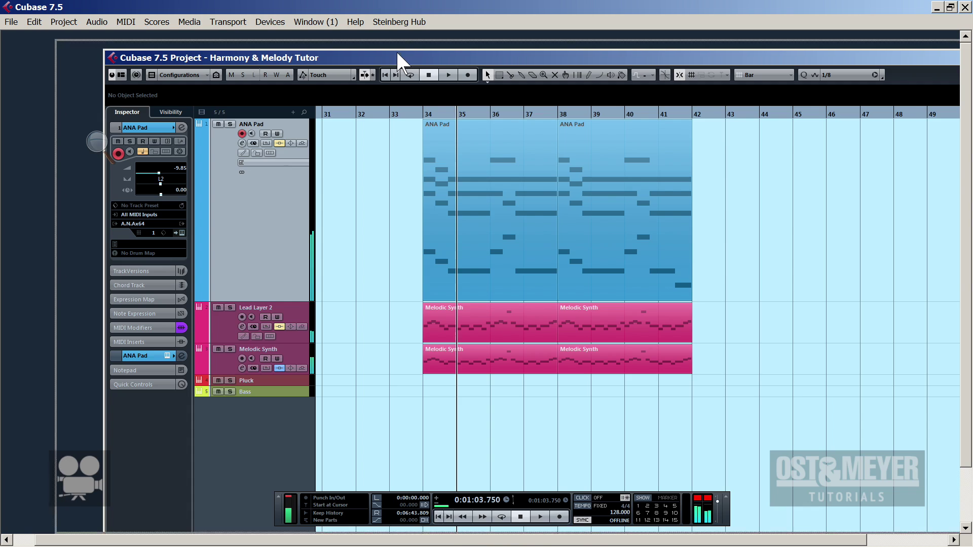